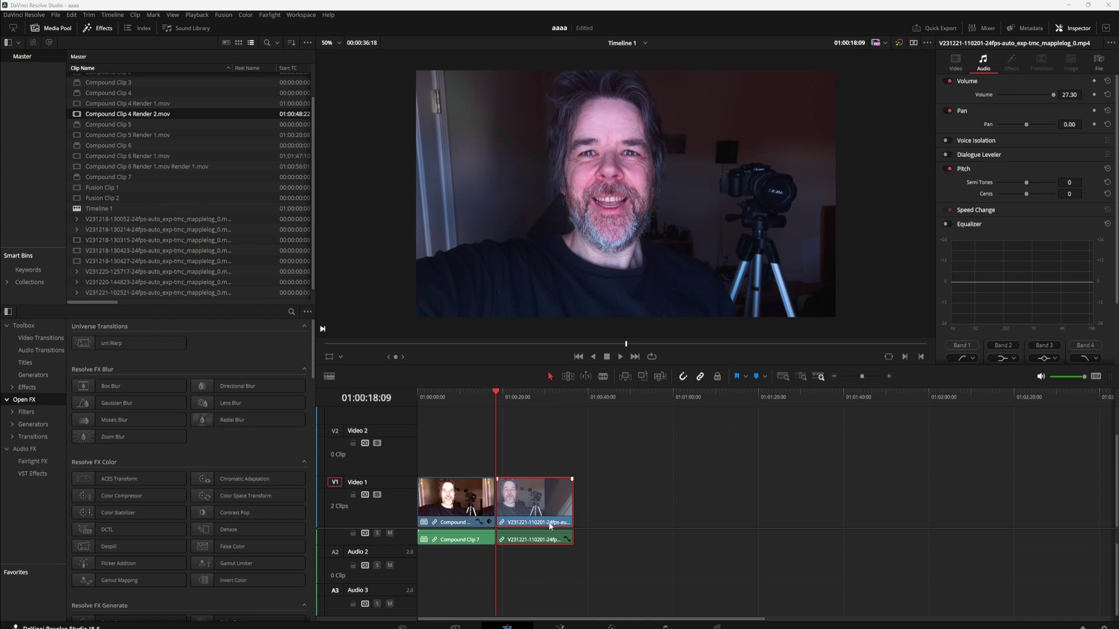
- Park the playhead at about 01:00:20:23, the second clip's start, and save project 'aaaa'
click(505, 407)
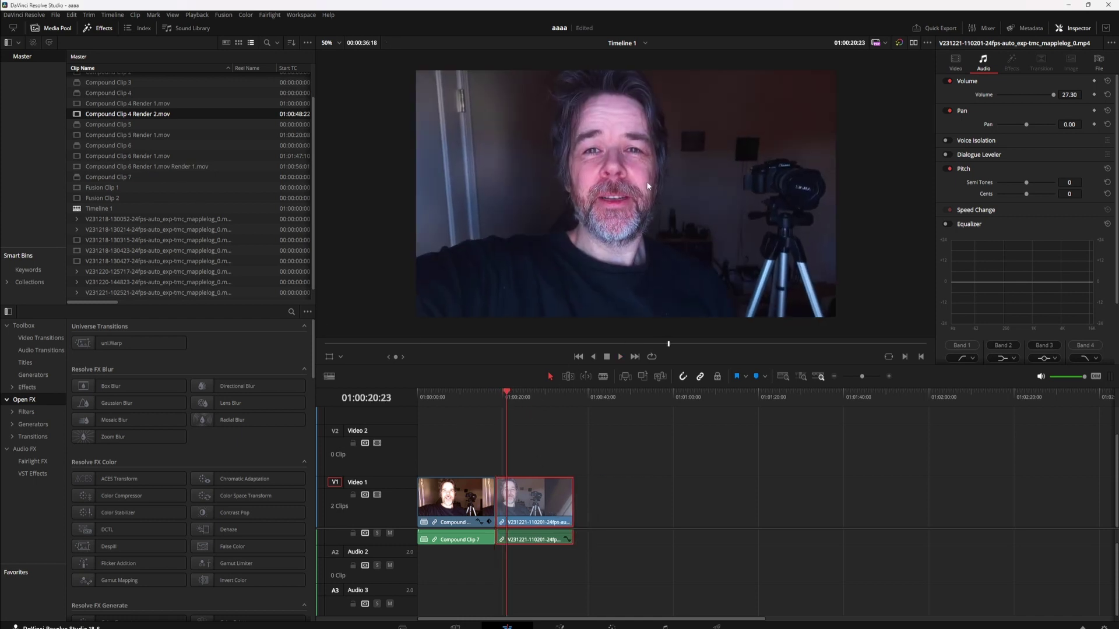
key(ctrl+s)
- Drop an Adjustment Clip from Toolbox > Effects onto Video 2 above the second talking-head clip
click(27, 387)
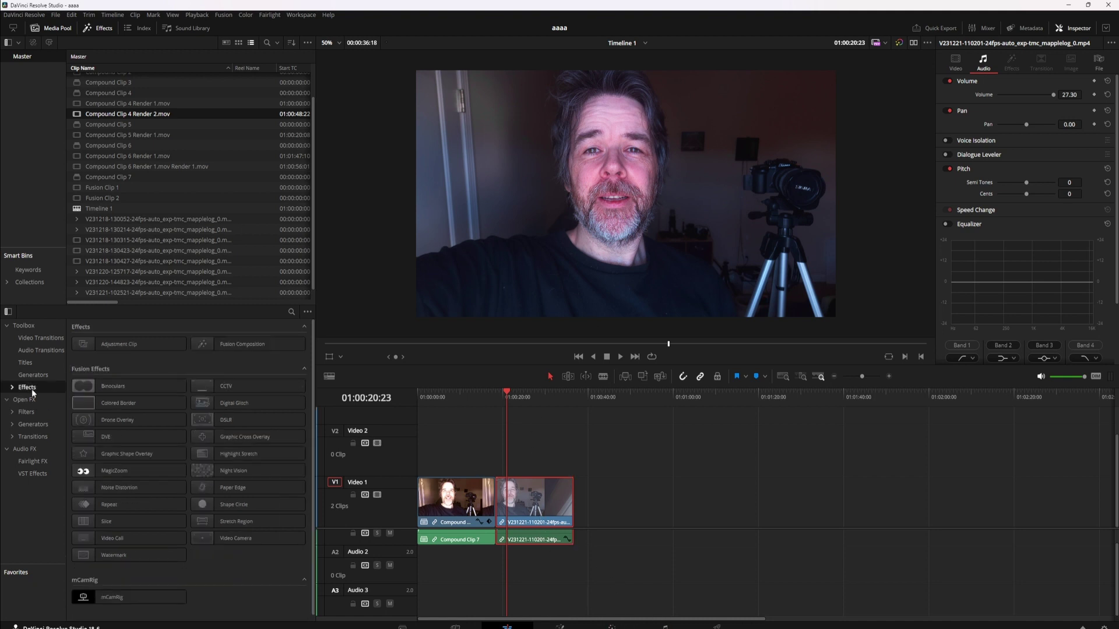
drag(119, 338, 573, 457)
click(558, 455)
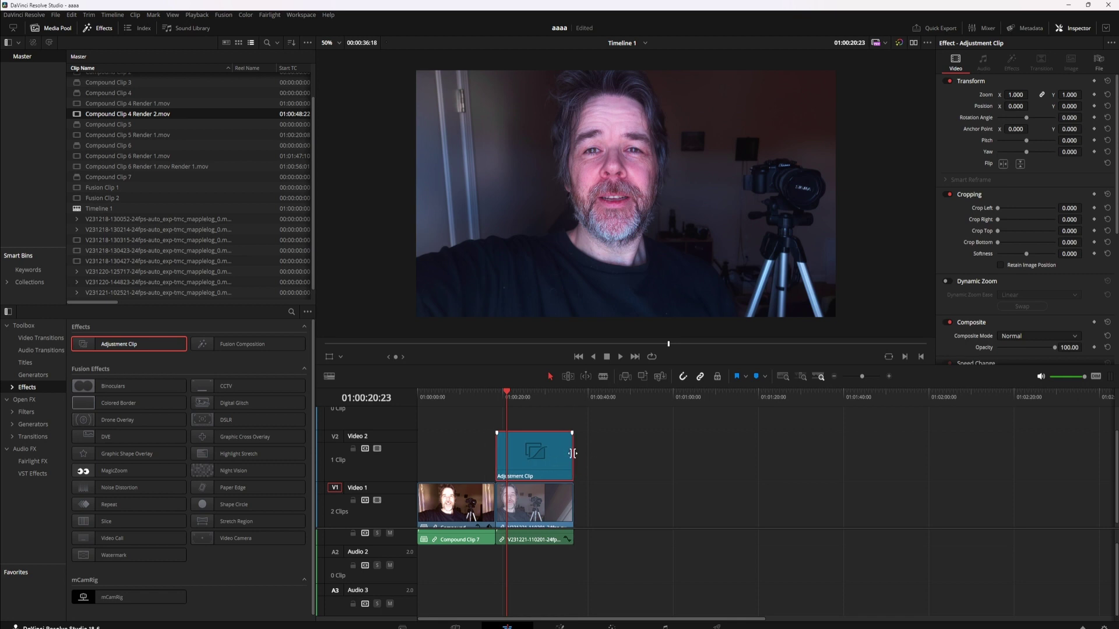
click(539, 512)
click(534, 462)
click(24, 400)
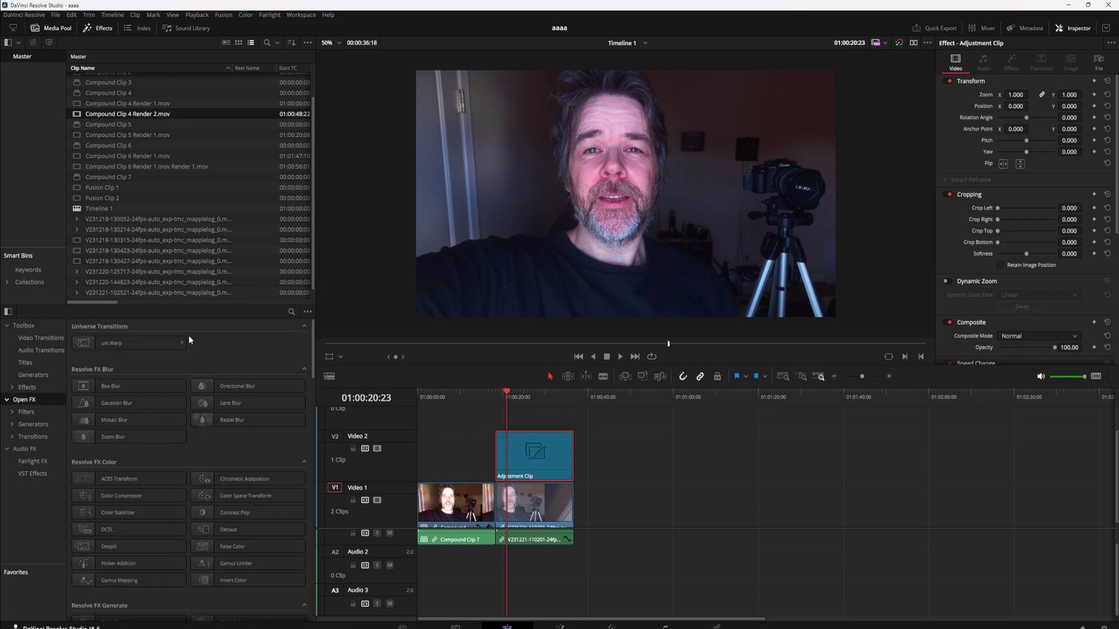
- Search 'fast', apply Fast Noise to the adjustment clip, and slide it beyond the second clip
click(291, 312)
text(fast)
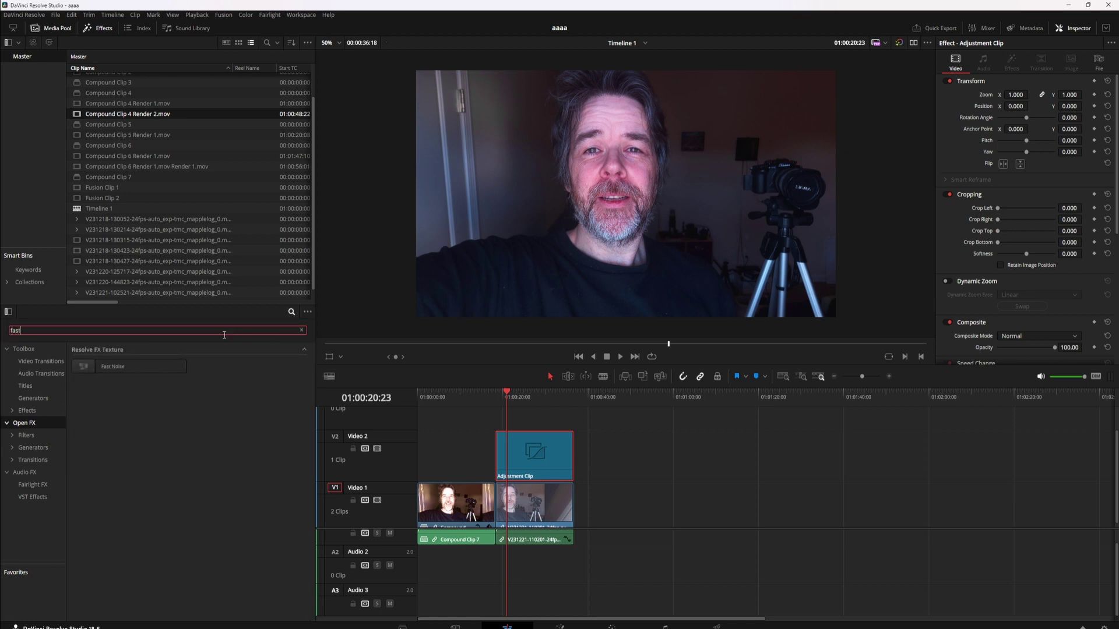
drag(117, 365, 540, 456)
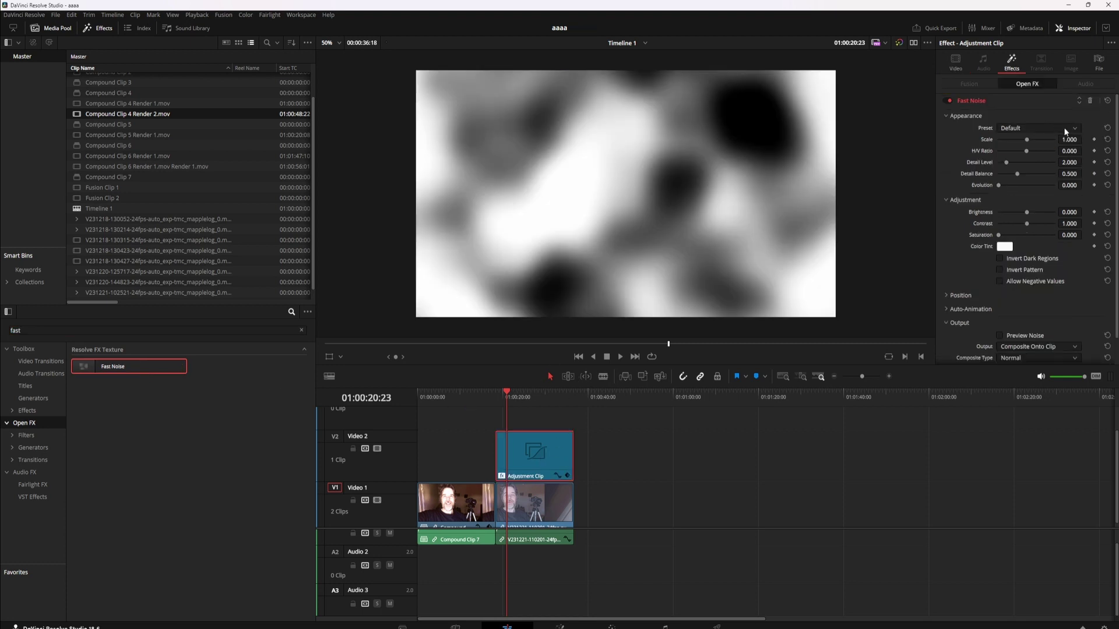
drag(522, 460, 599, 456)
click(593, 422)
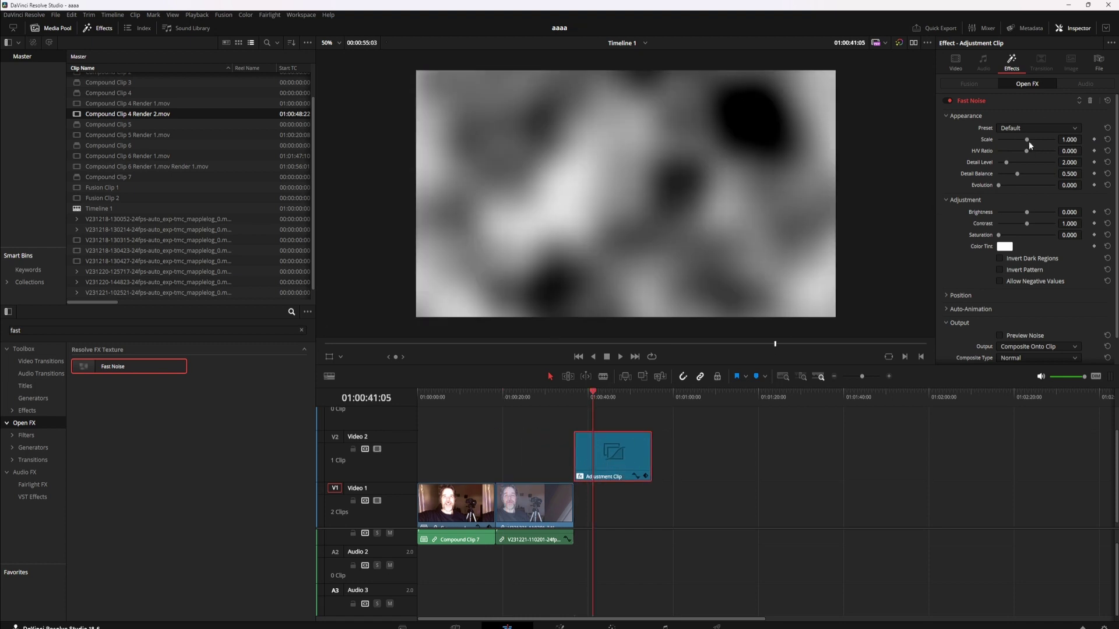
- Enable Invert Dark Regions on Fast Noise, keeping its tint colour white
click(1001, 259)
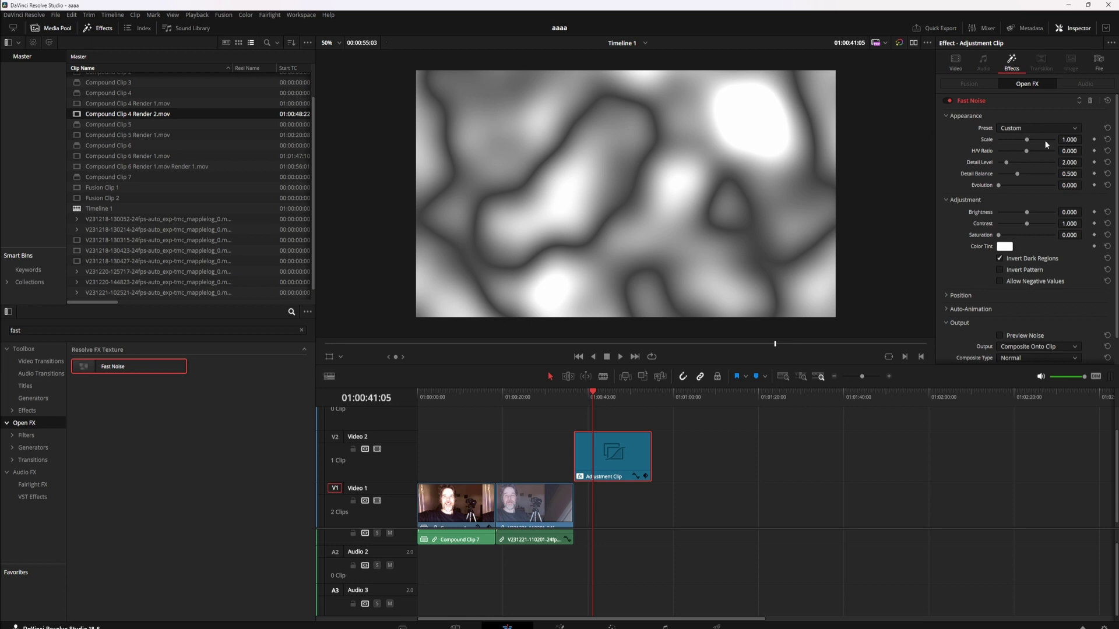
click(1005, 247)
click(1005, 247)
mouse_move(573, 297)
mouse_down()
mouse_move(528, 262)
mouse_move(544, 370)
mouse_up()
click(639, 408)
- Set Fast Noise Scale to 0.651 with H/V Ratio 0.000 and Detail Level 1.000, then preview
mouse_move(1027, 141)
mouse_down()
mouse_move(1008, 146)
mouse_move(1037, 149)
mouse_move(1023, 153)
mouse_up()
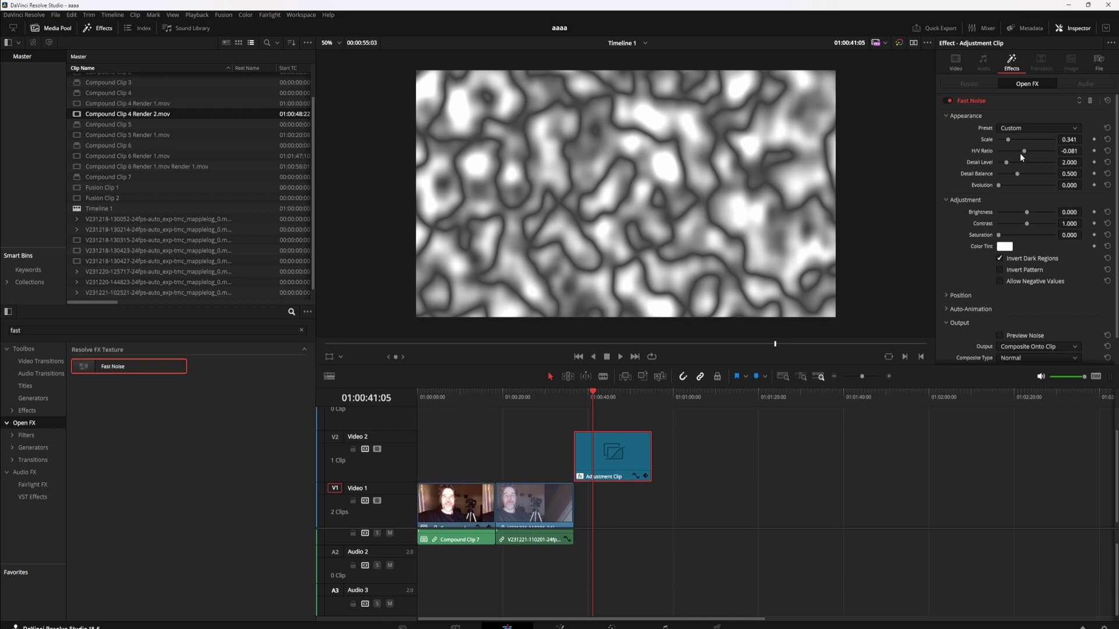
double_click(984, 151)
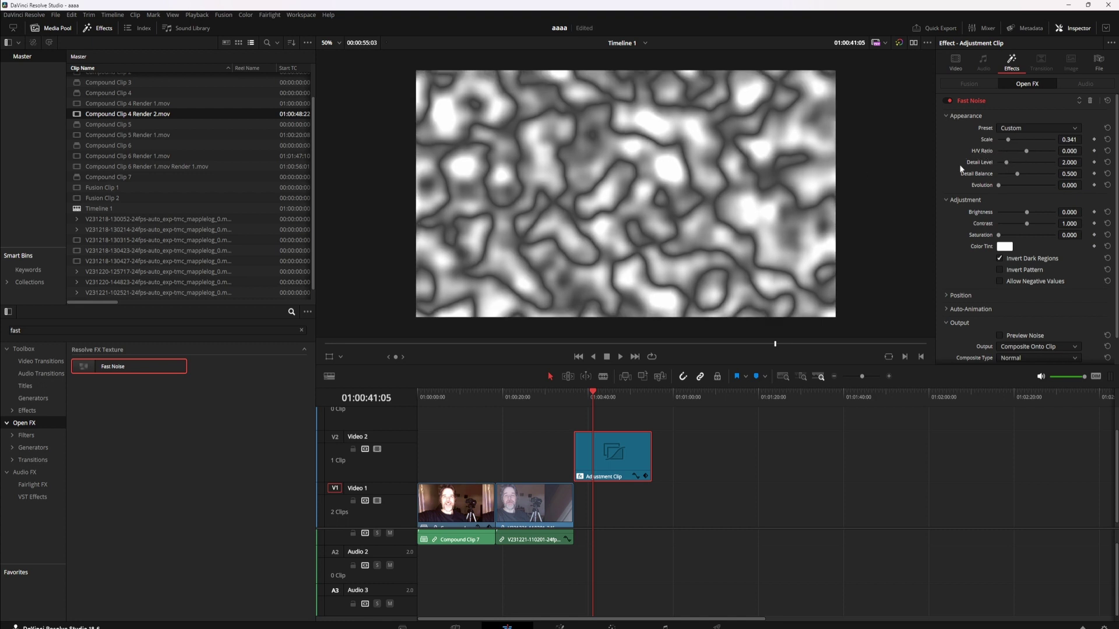
drag(1009, 162, 1040, 162)
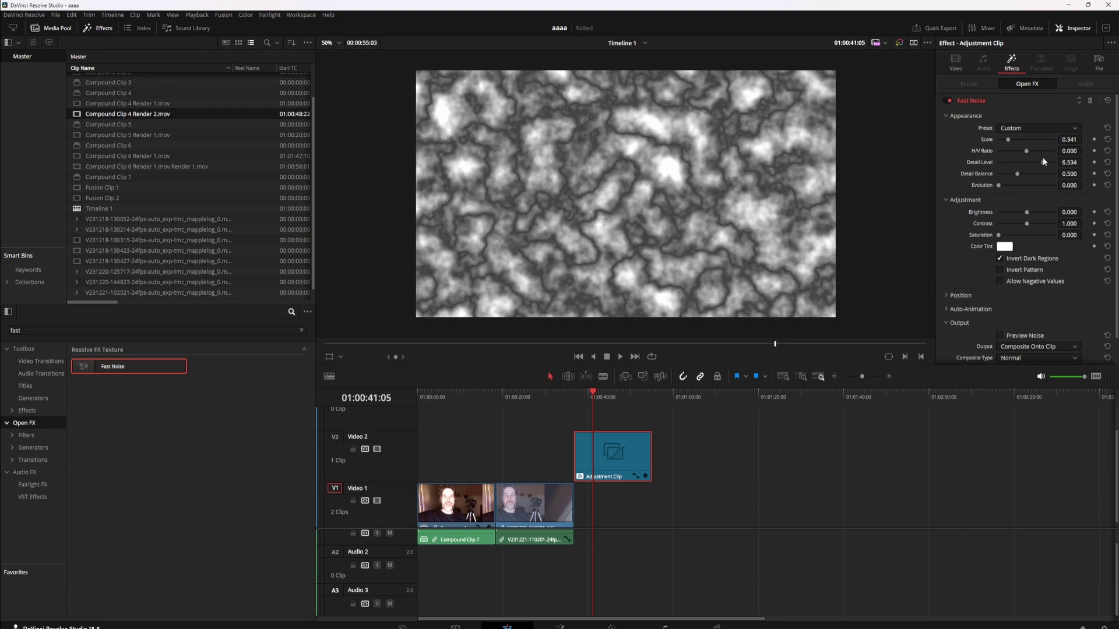
double_click(988, 166)
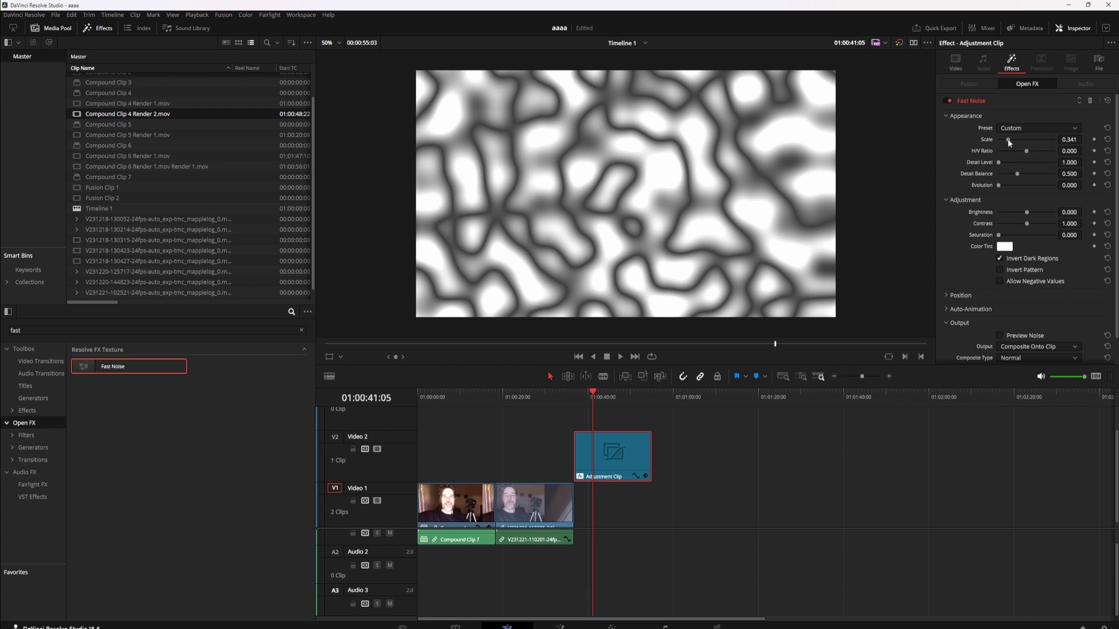
drag(1008, 139, 1016, 138)
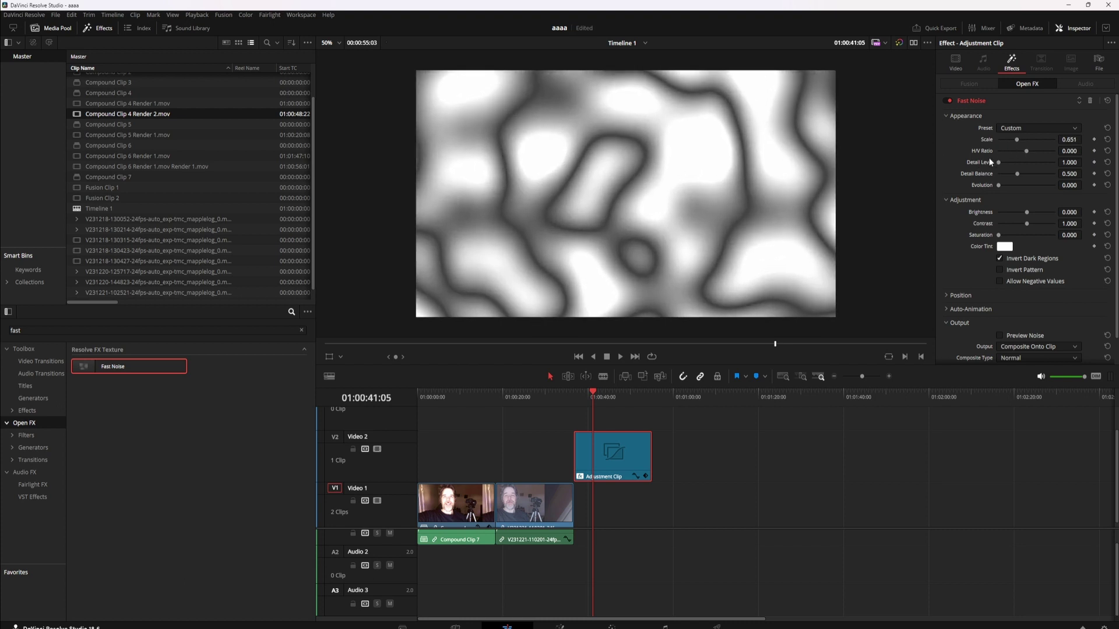
key(space)
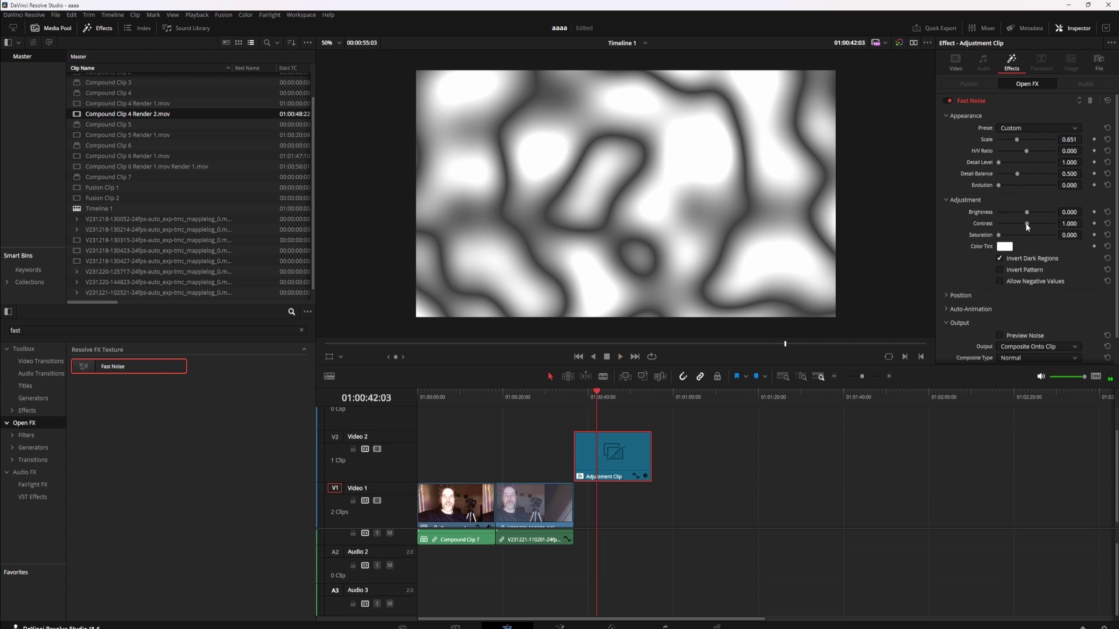
- Set Fast Noise Contrast to 5.570, Detail Level to 8.000 and Detail Balance to about 0.454
drag(1028, 224, 1075, 228)
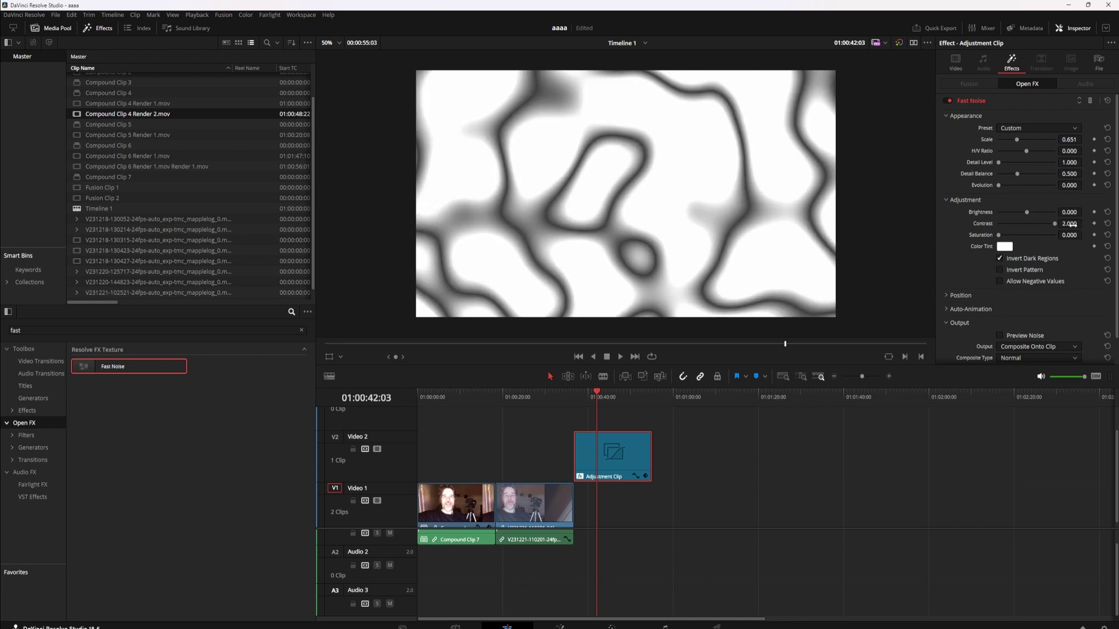
scroll(1083, 223, up, 2)
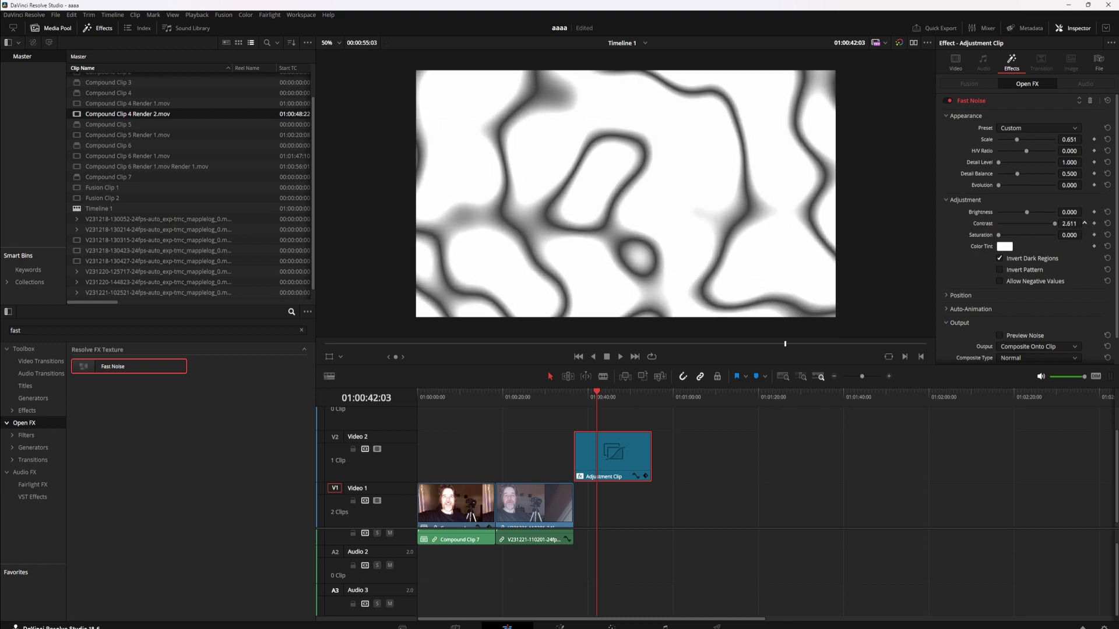
scroll(1084, 223, up, 2)
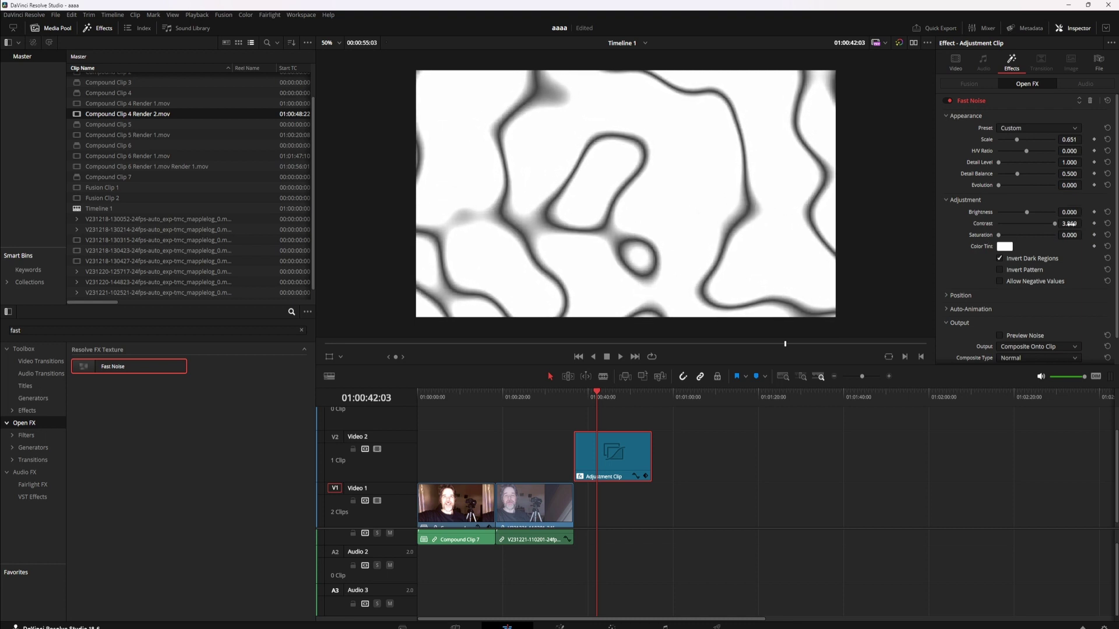
scroll(1083, 223, up, 3)
scroll(1083, 223, up, 1)
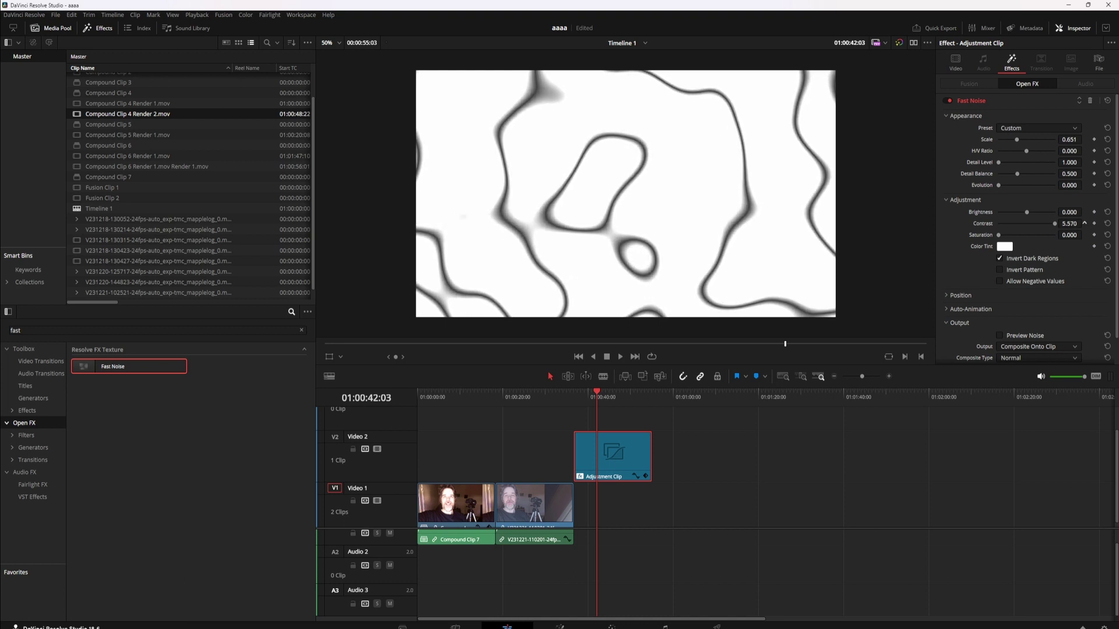
scroll(1019, 174, up, 5)
drag(1014, 162, 1047, 163)
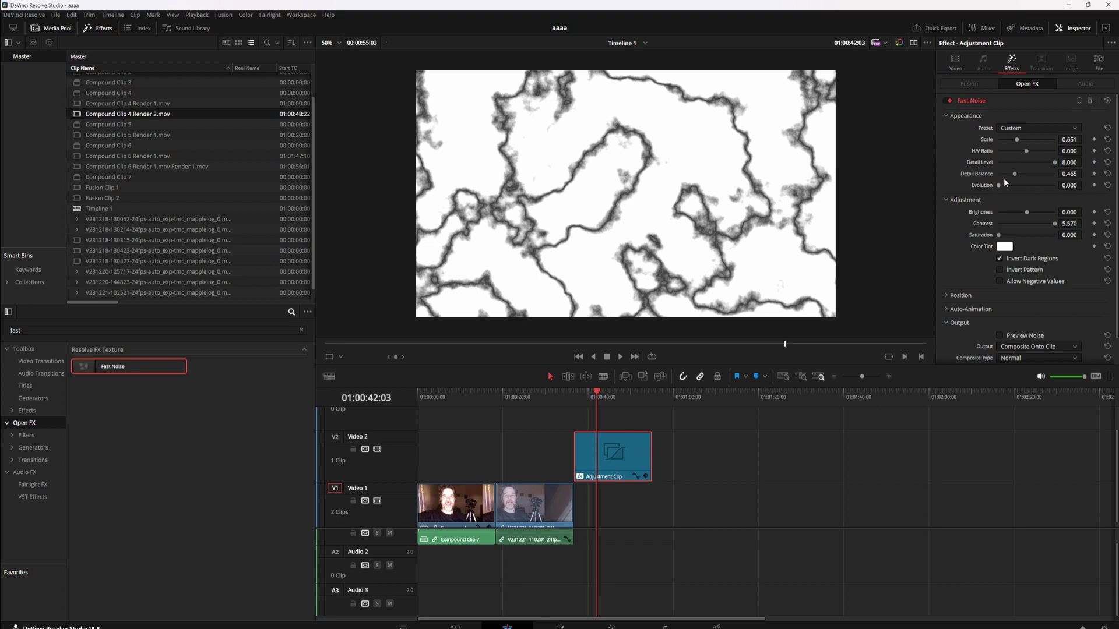
mouse_move(1015, 173)
mouse_down()
mouse_move(1039, 176)
mouse_move(985, 188)
mouse_move(1014, 179)
mouse_up()
key(space)
drag(802, 345, 743, 350)
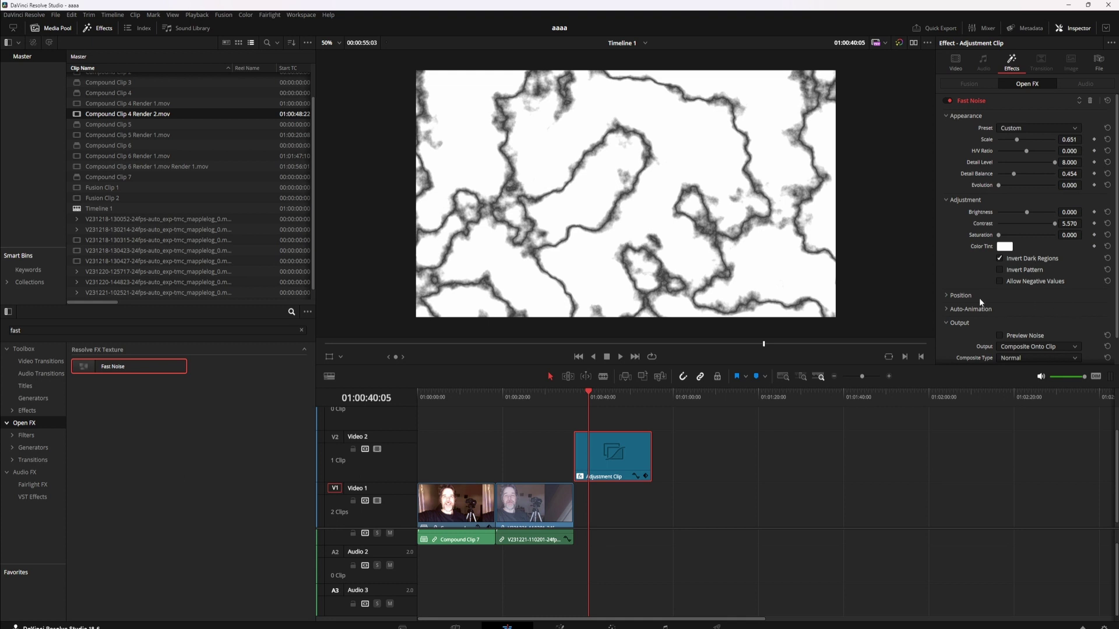
- Expand Auto-Animation and start the Fast Noise seething, previewing from the adjustment clip's start
click(945, 309)
scroll(962, 308, down, 1)
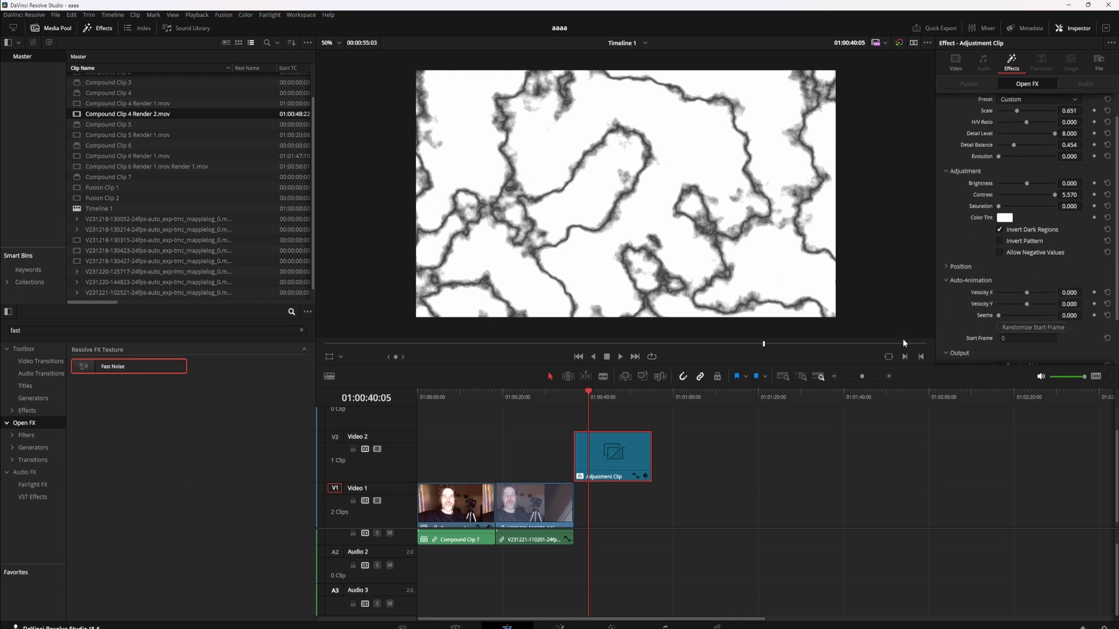
click(575, 404)
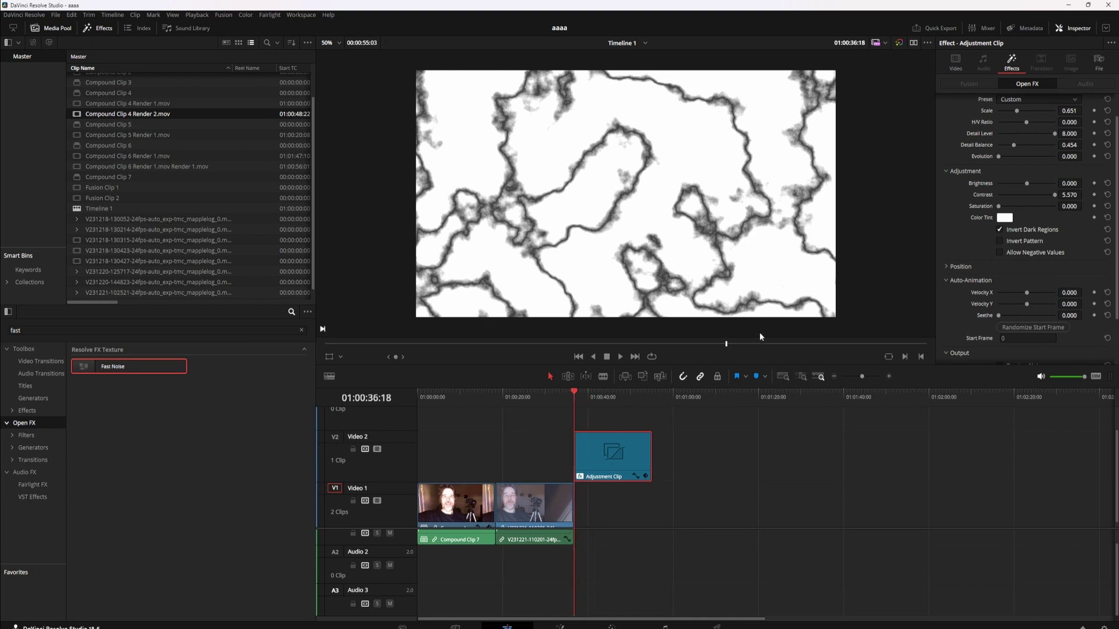
drag(997, 314, 998, 314)
key(space)
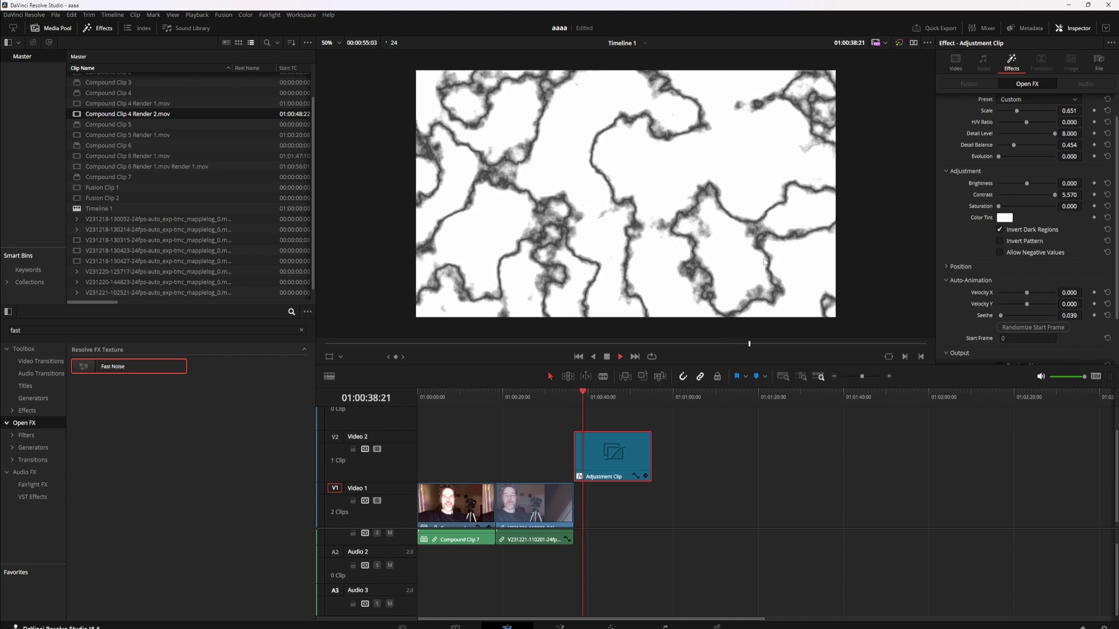
- Settle Seethe at 0.062 after trying 0.279 and 0.543, and nudge Scale to 0.899
click(1015, 316)
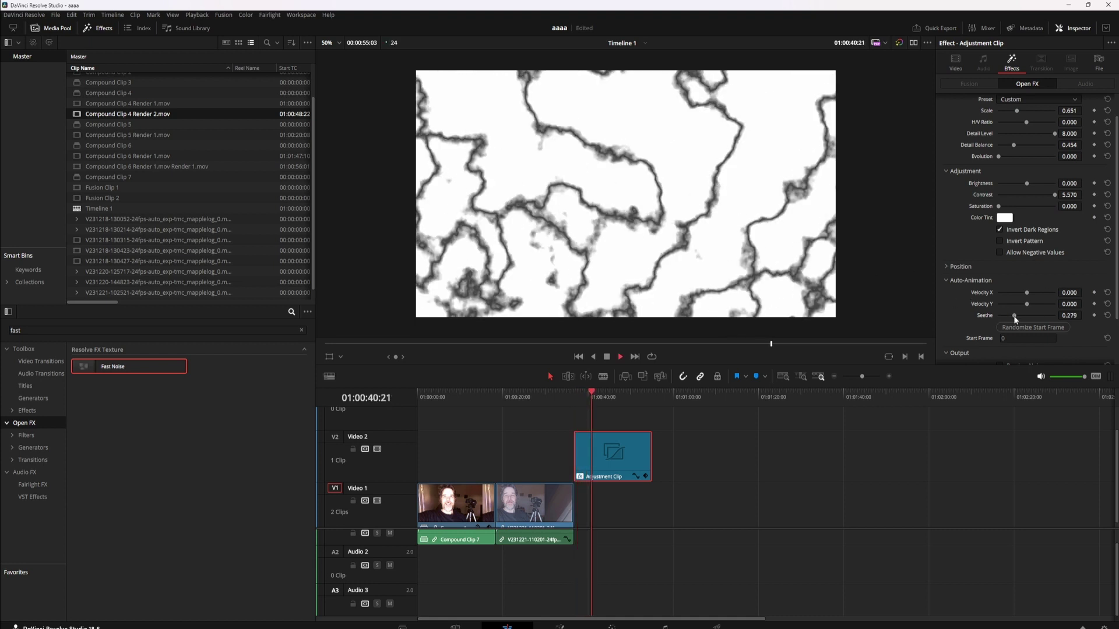
click(1029, 315)
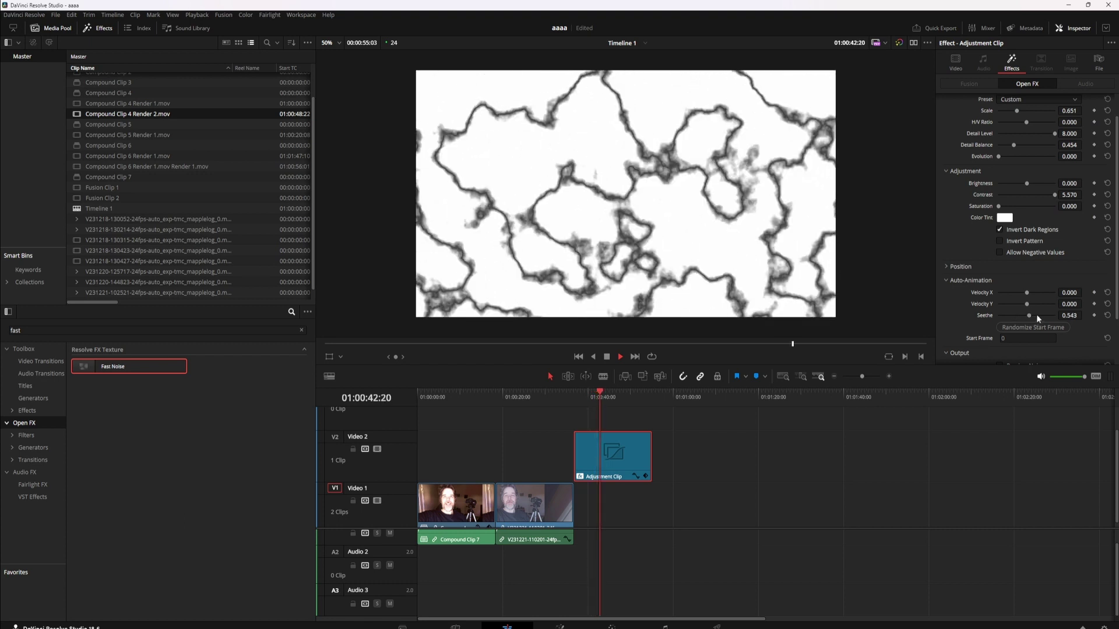
click(1001, 319)
key(space)
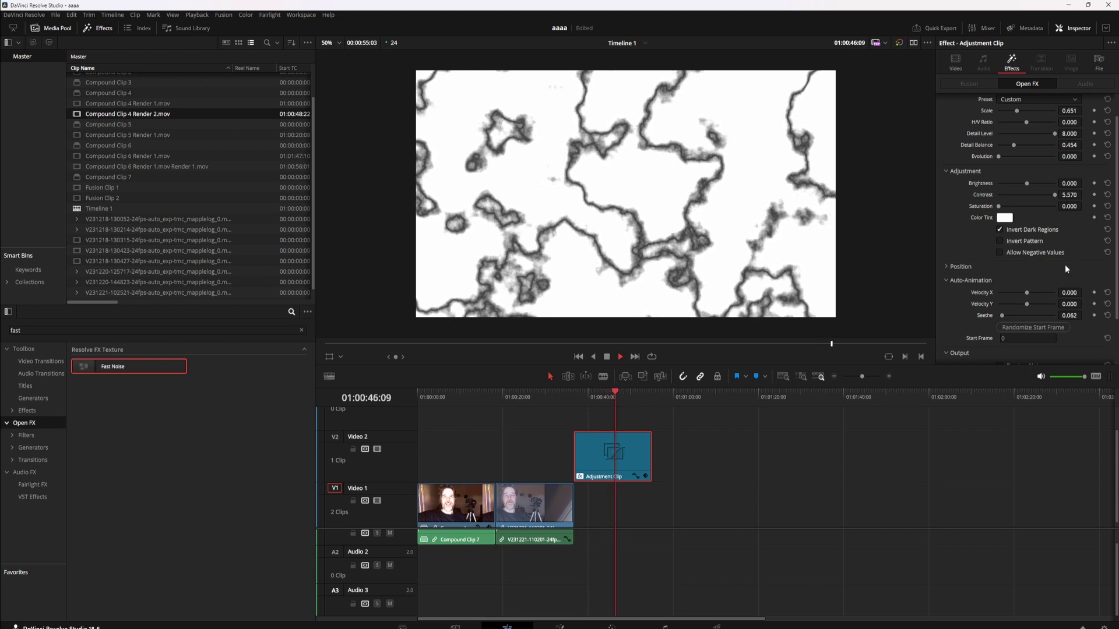
key(space)
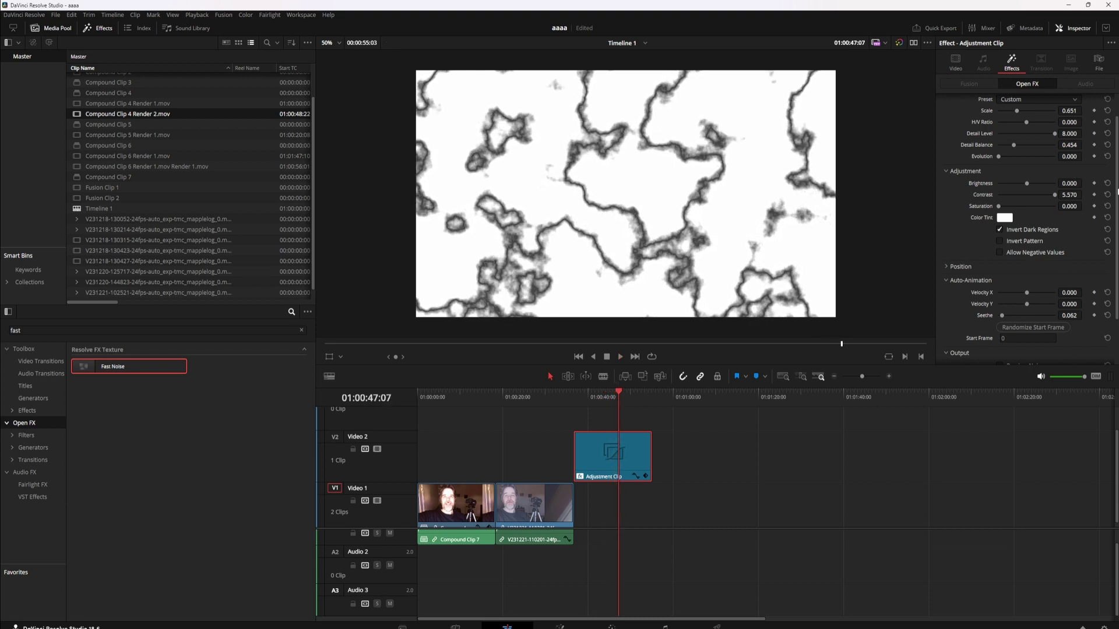
scroll(1019, 156, up, 1)
drag(1016, 141, 1024, 142)
- Try an H/V Ratio of -0.067 and lower Seethe to about 0.140, previewing from the clip's start
key(space)
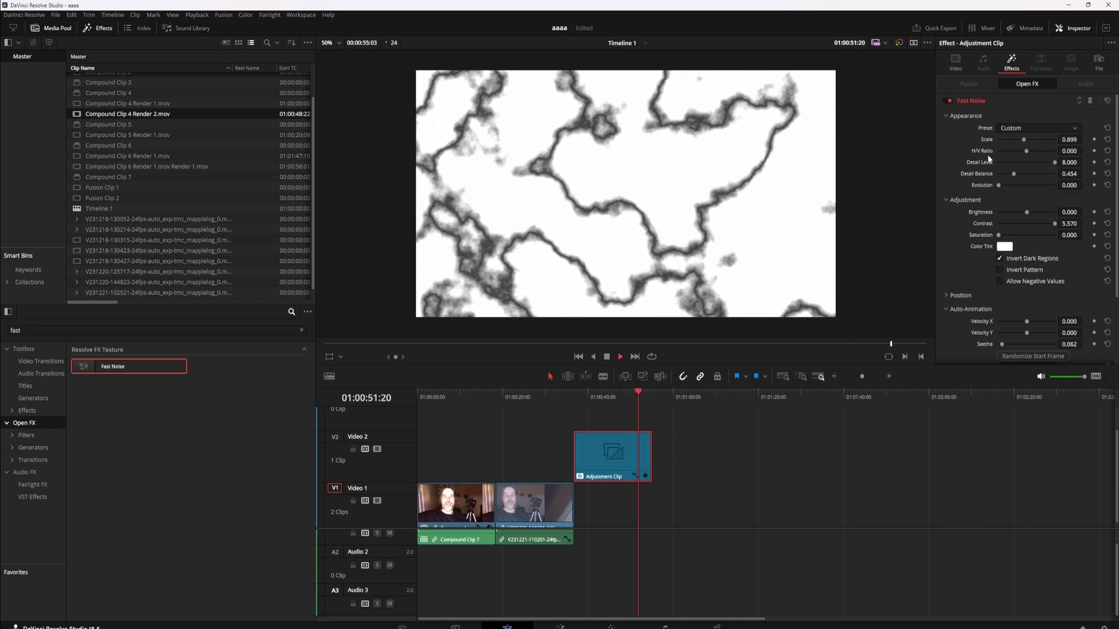
drag(1026, 151, 1012, 173)
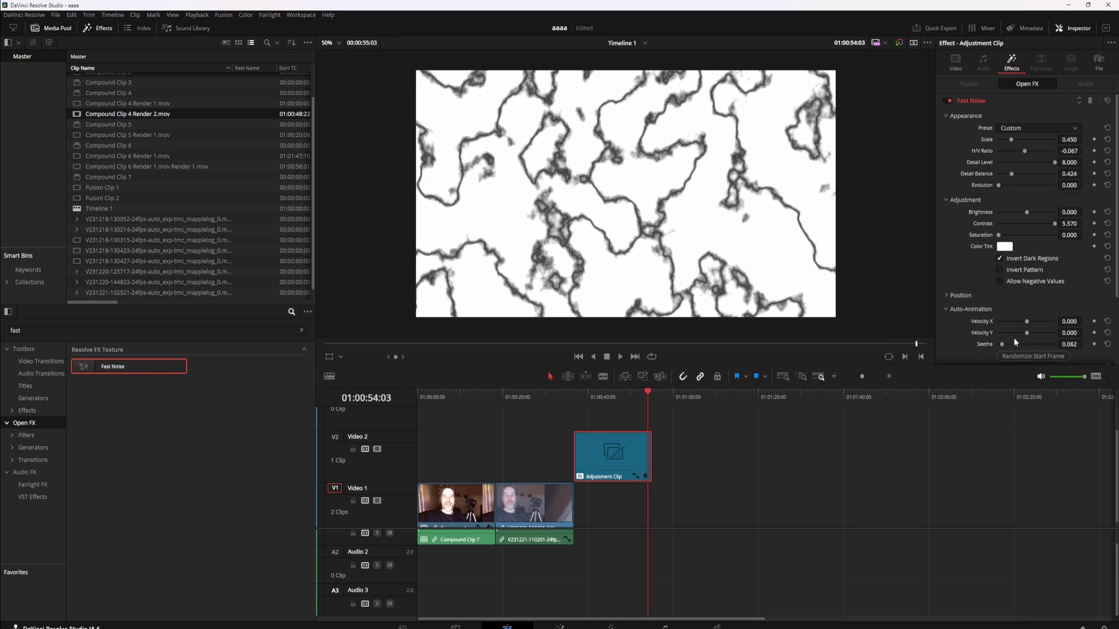
drag(1007, 344, 1010, 344)
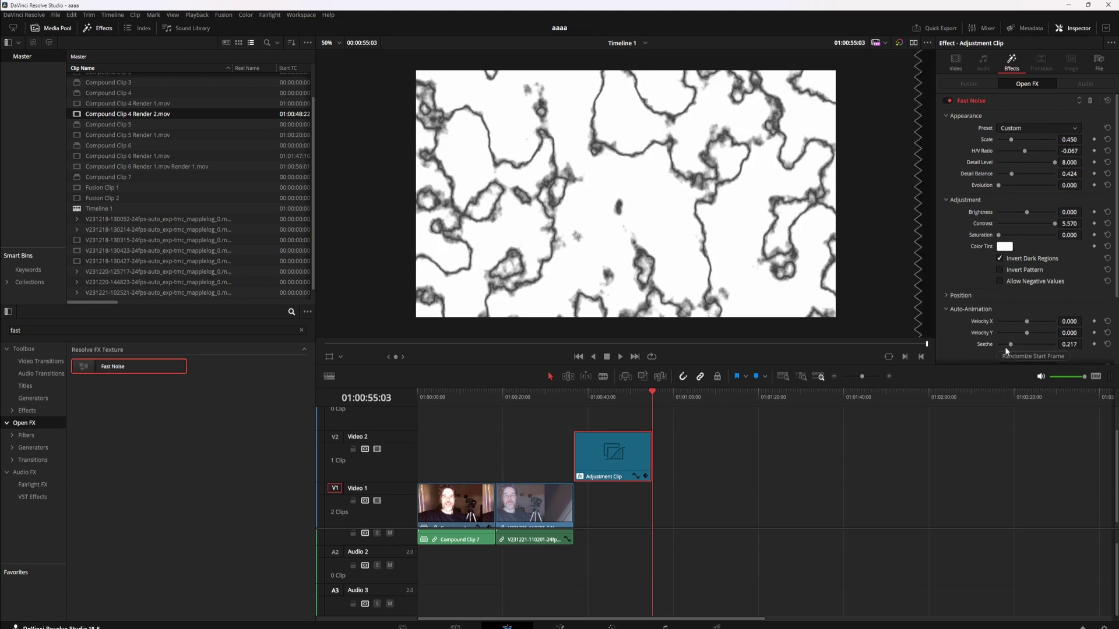
click(580, 399)
key(space)
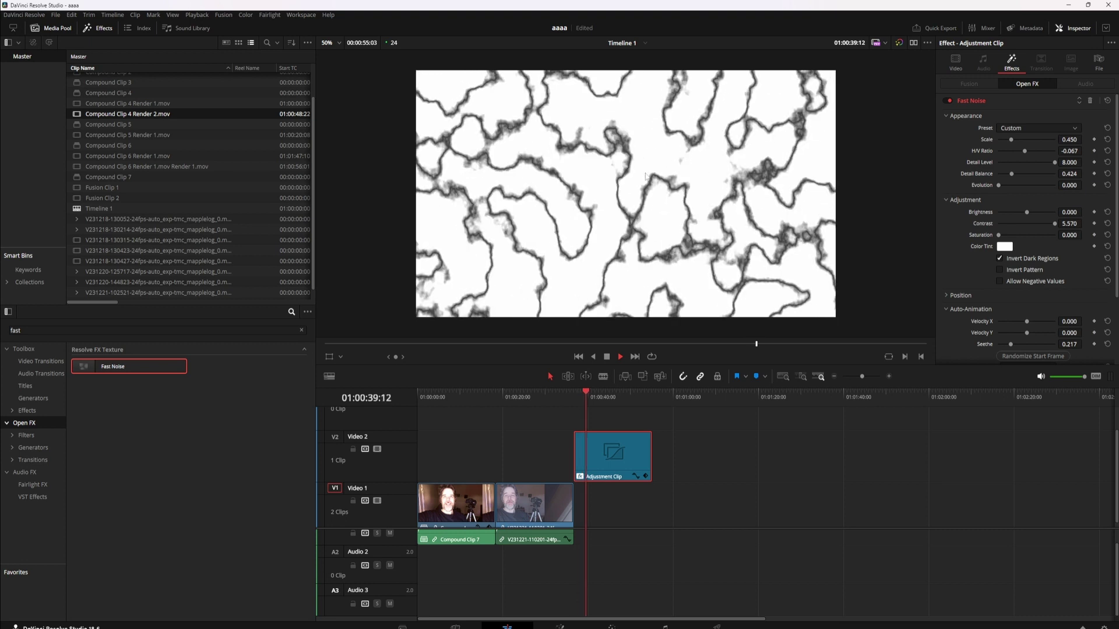
key(space)
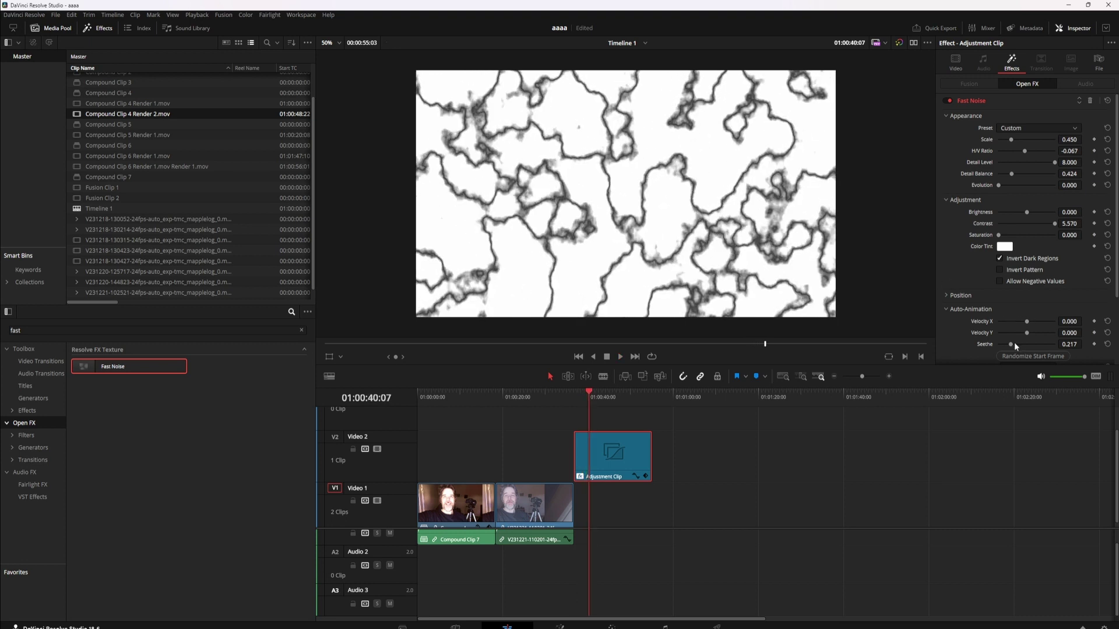
drag(1012, 344, 1006, 347)
key(space)
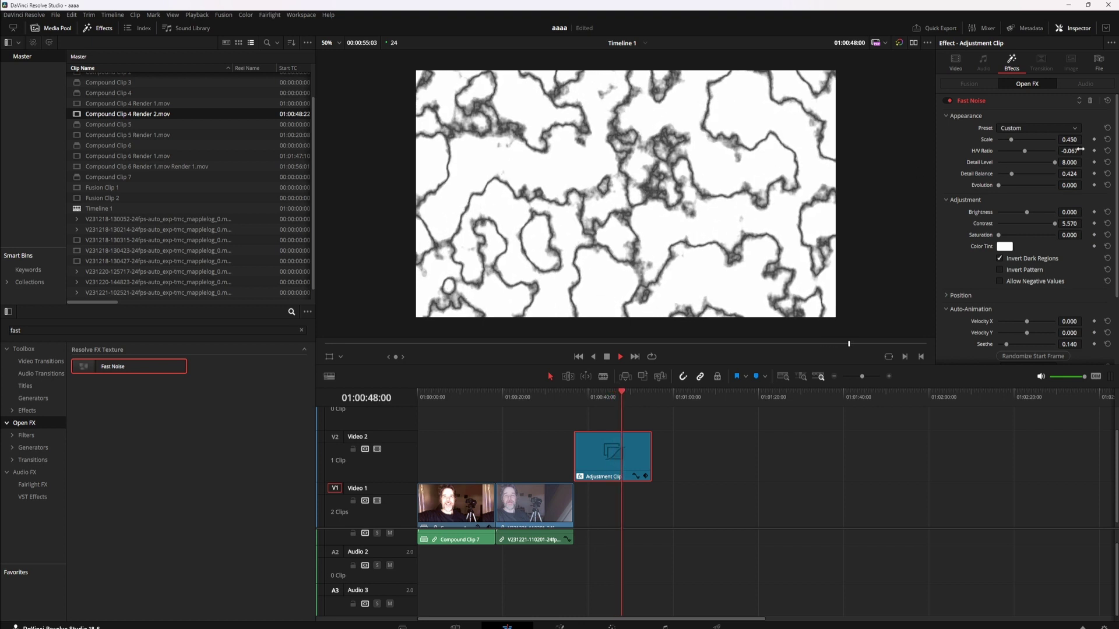
- Reset H/V Ratio to zero and reduce Detail Level for smoother veins
drag(1079, 150, 1075, 150)
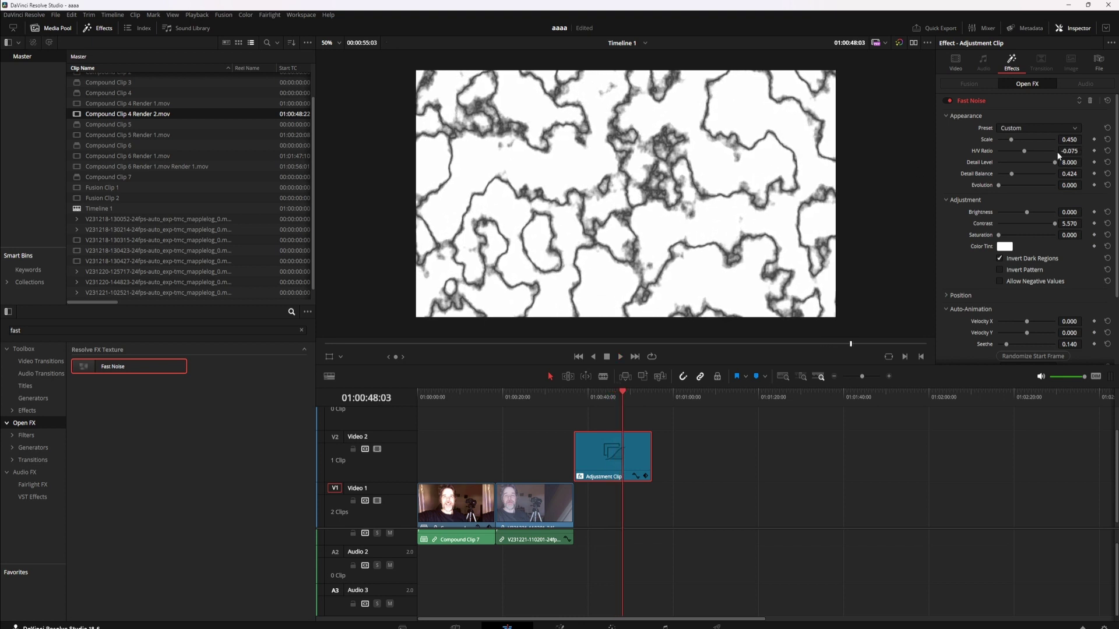
double_click(986, 150)
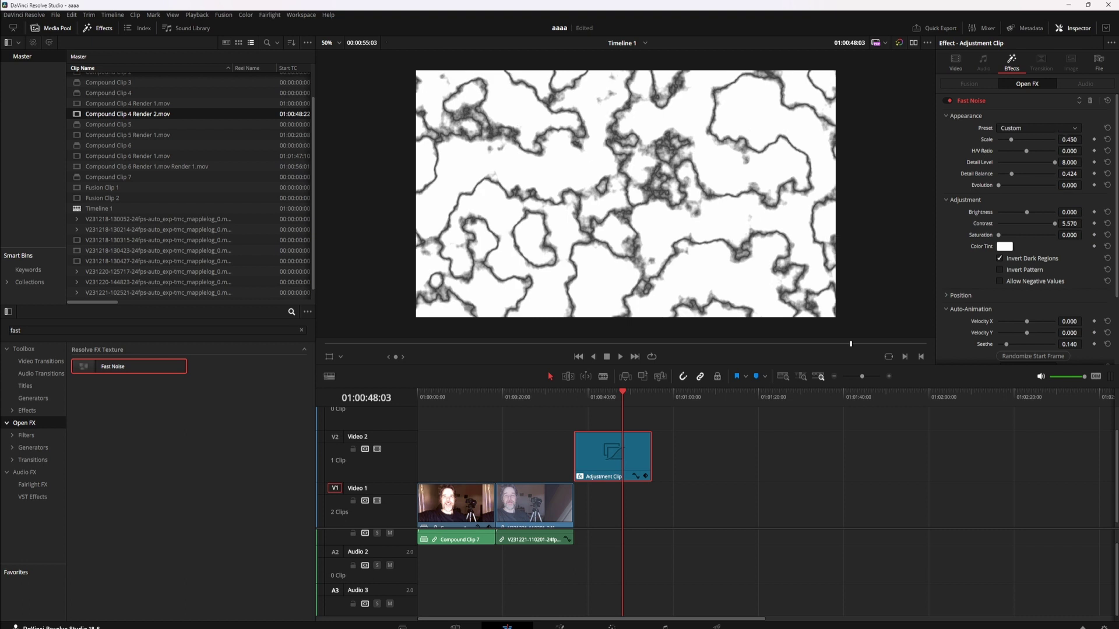
scroll(1117, 169, down, 2)
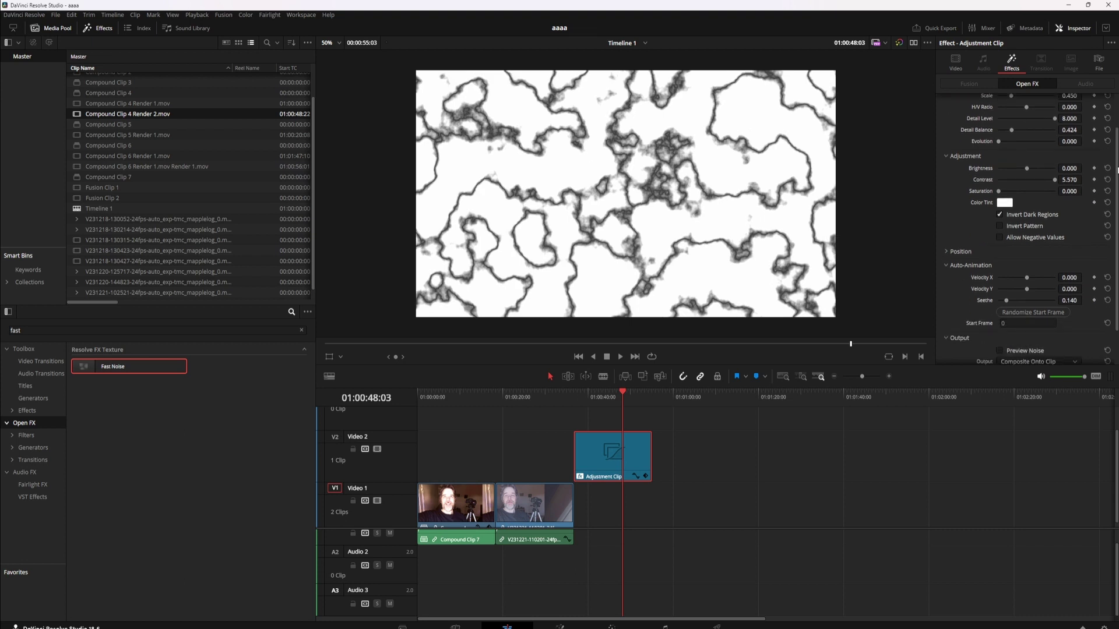
scroll(1116, 163, up, 1)
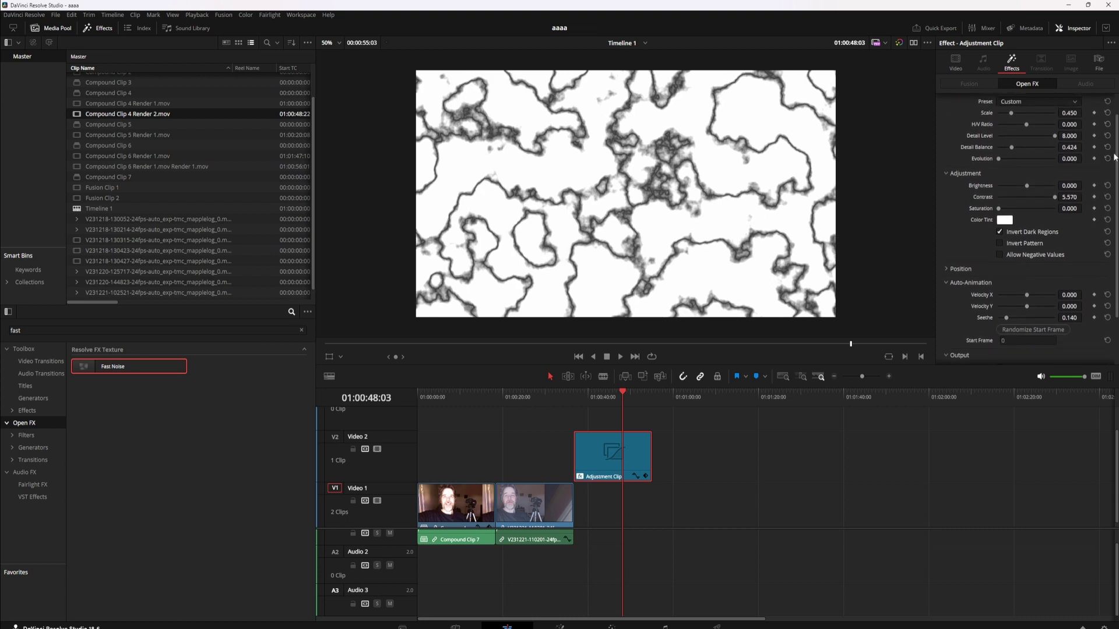
drag(1055, 136, 1002, 138)
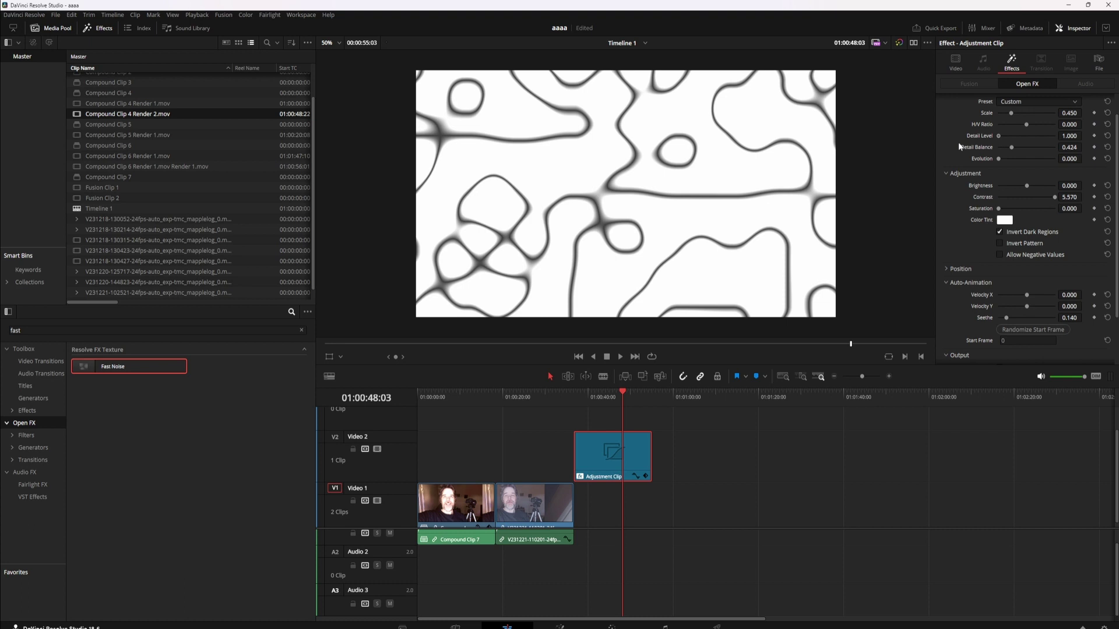
drag(998, 136, 1064, 137)
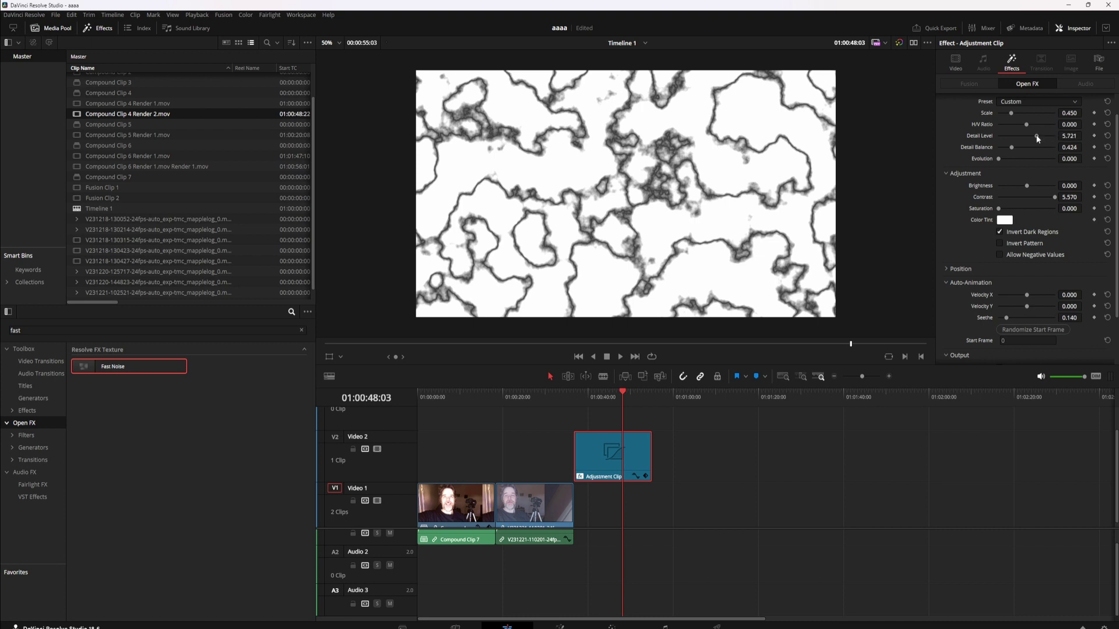
mouse_move(1039, 143)
mouse_down()
mouse_move(1017, 139)
mouse_move(1028, 143)
mouse_up()
key(space)
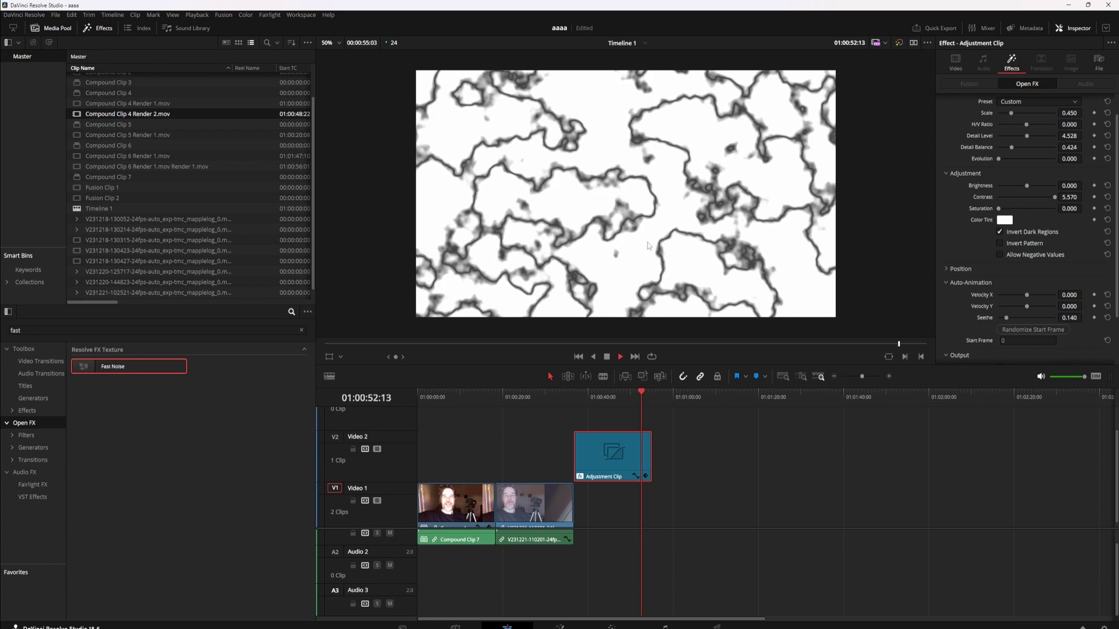
- Set Contrast to 4.932 and slide the adjustment clip left over the second talking-head shot
drag(1040, 204, 1063, 198)
key(space)
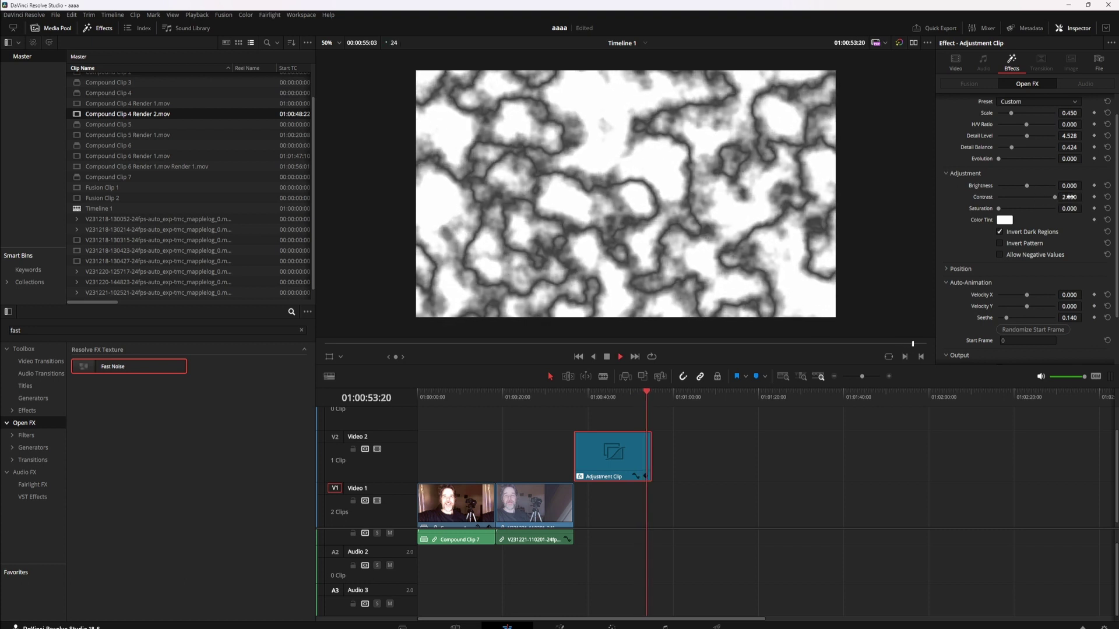
key(space)
drag(1069, 197, 1104, 197)
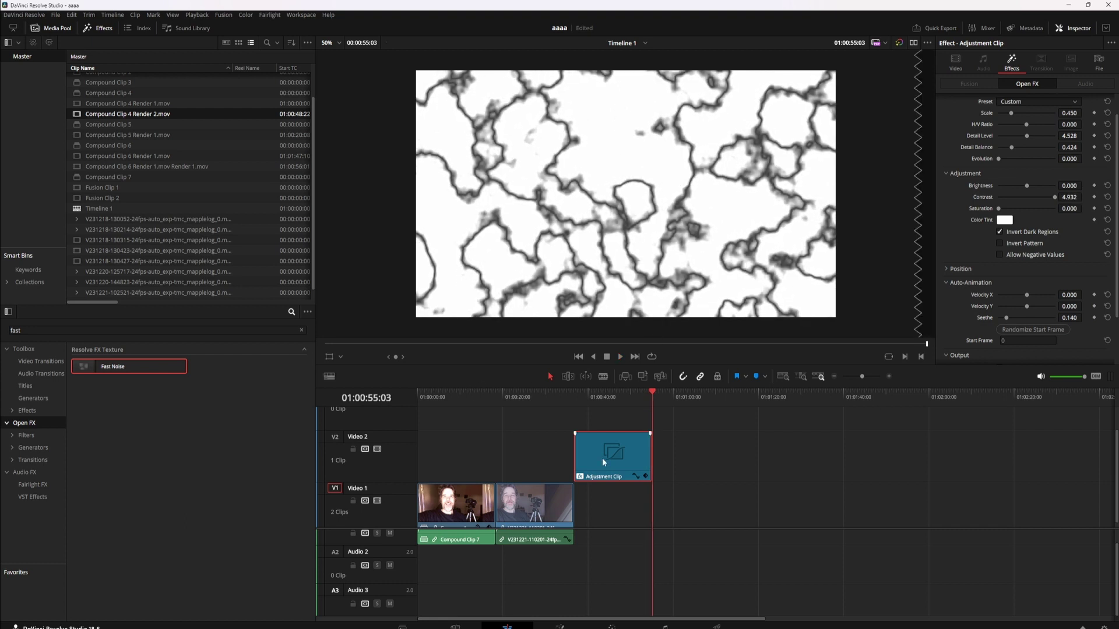
drag(603, 462, 529, 465)
- Test the Global Blend slider at 01:00:24:00, leaving Blend at 1.000
click(519, 400)
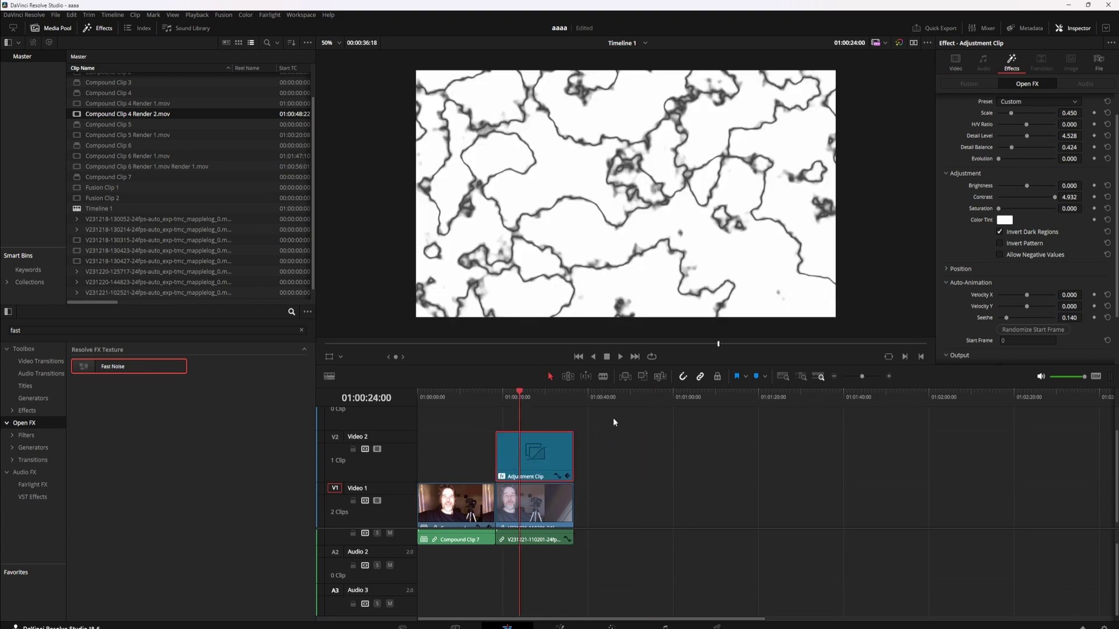
scroll(1116, 334, down, 3)
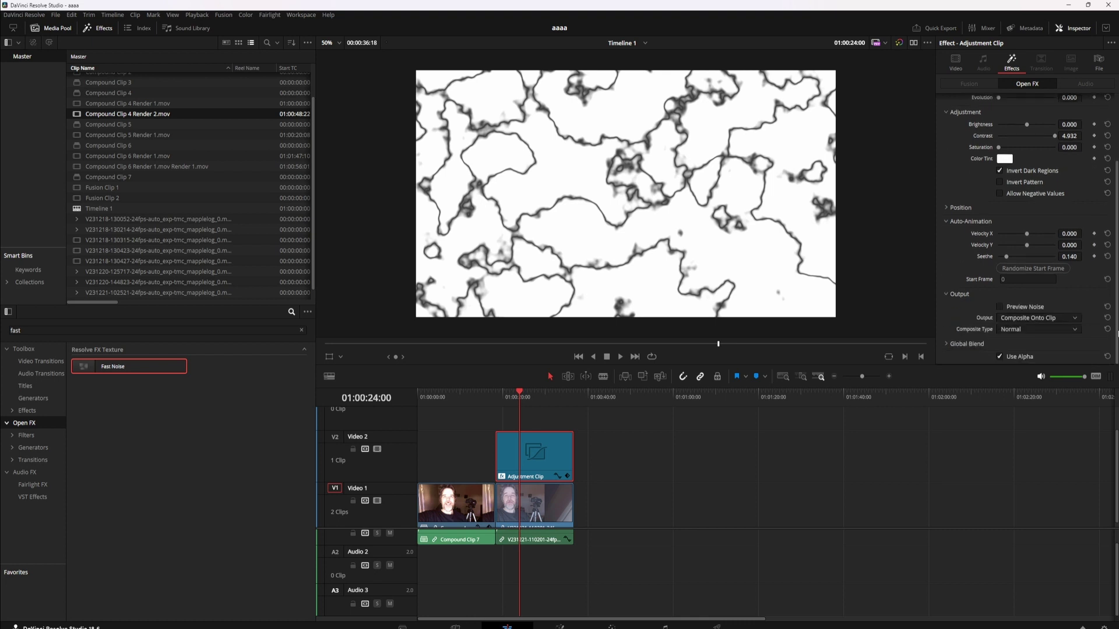
click(997, 343)
scroll(1116, 337, down, 1)
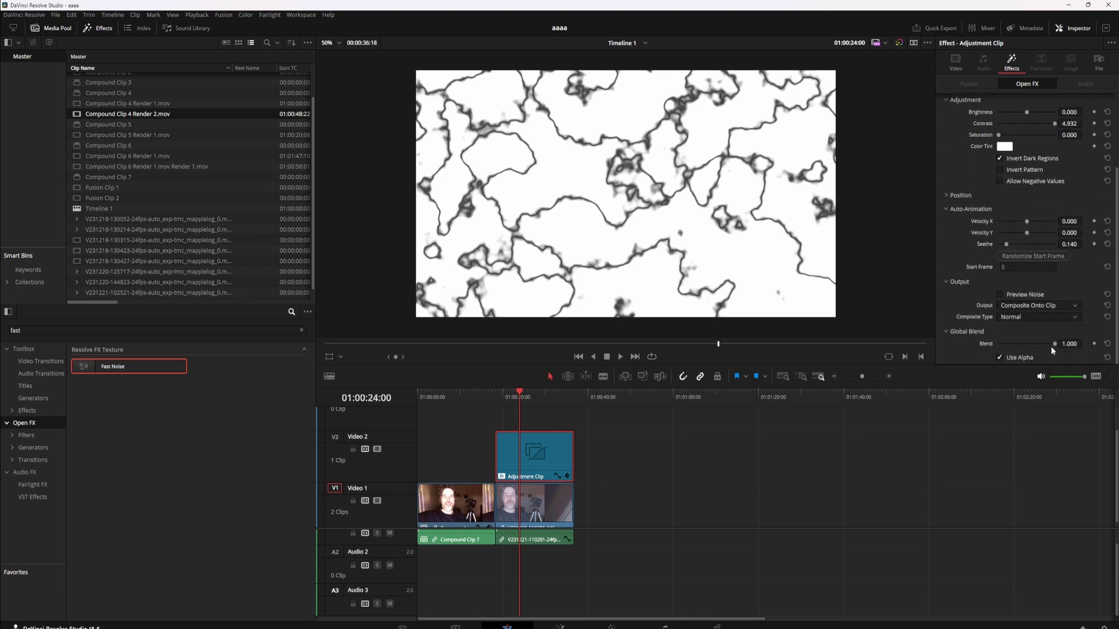
mouse_move(1049, 347)
mouse_down()
mouse_move(1004, 353)
mouse_move(1041, 350)
mouse_up()
- Drag the adjustment clip back right past the V1 clips and play the noise animation
drag(550, 459, 628, 459)
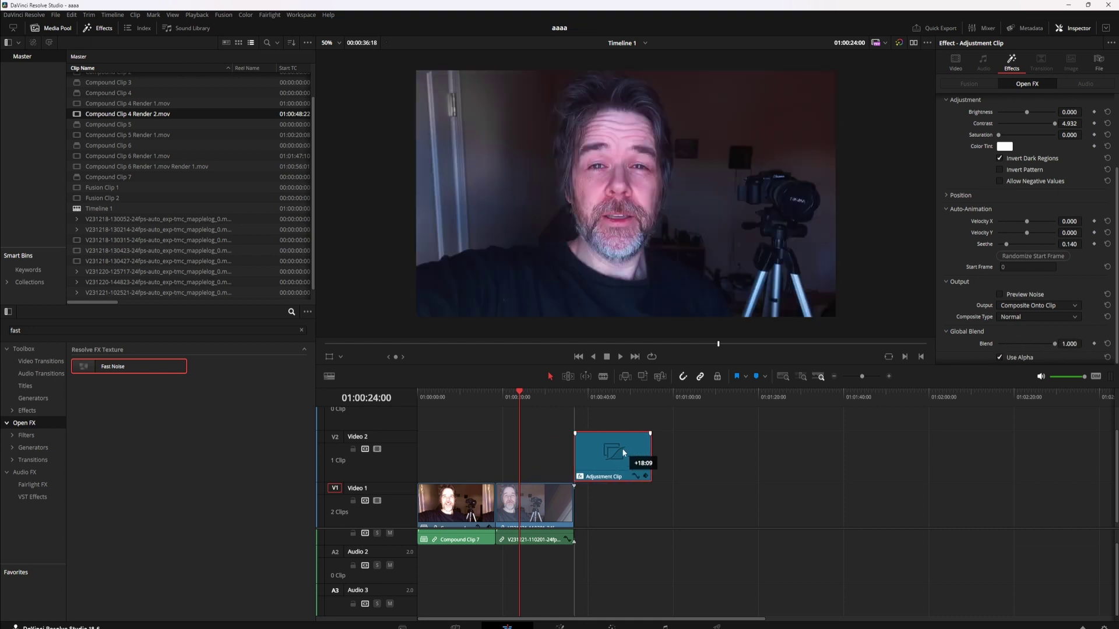
click(603, 396)
key(space)
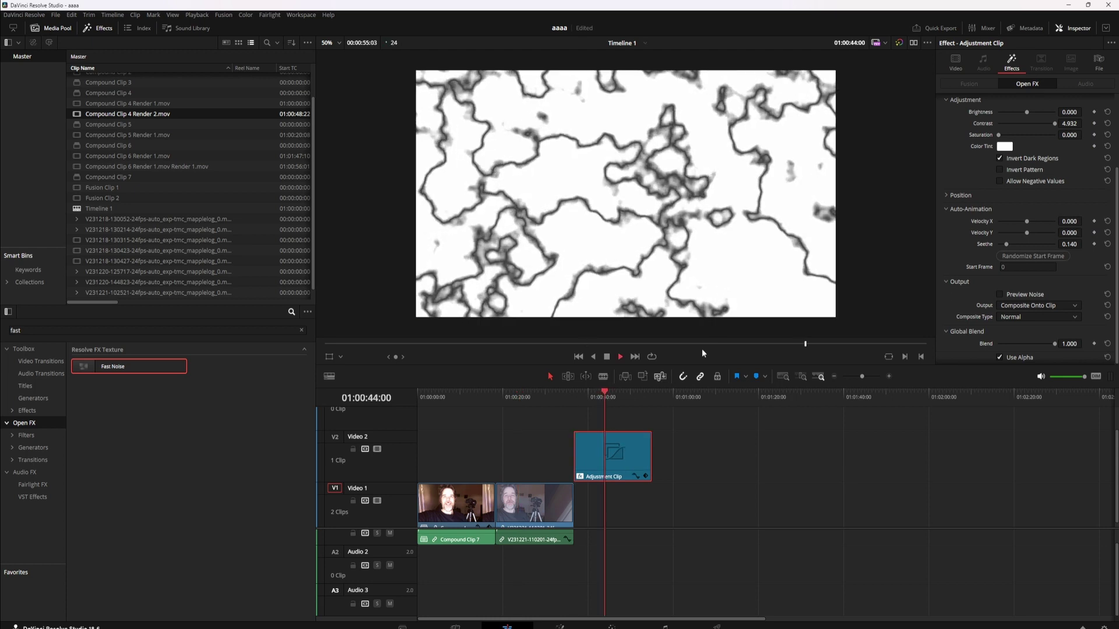
scroll(1116, 189, up, 5)
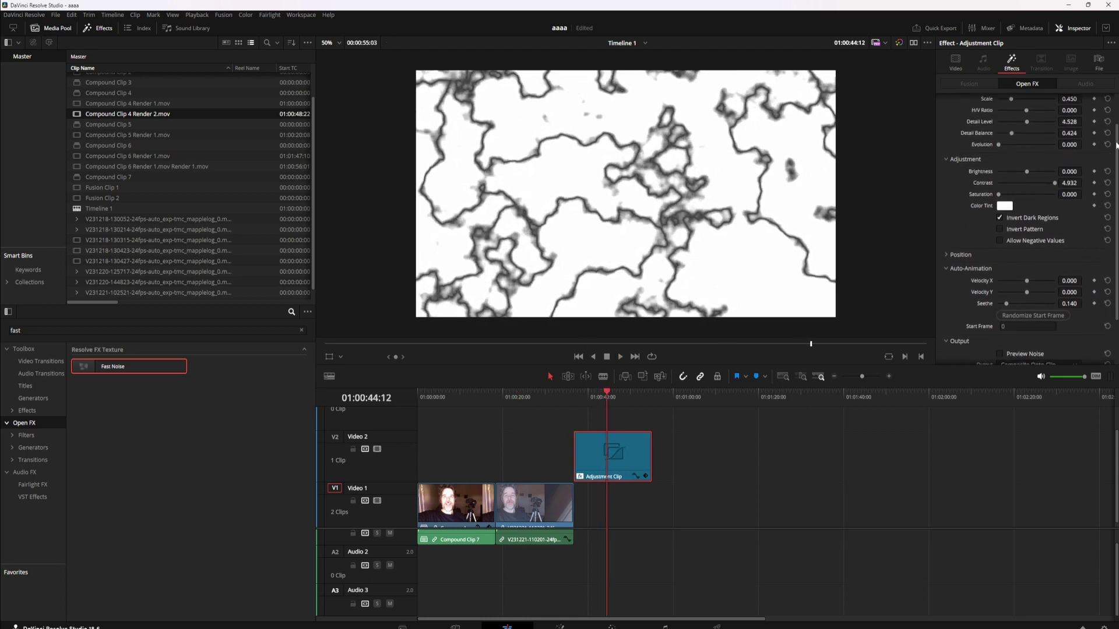
scroll(1026, 227, down, 3)
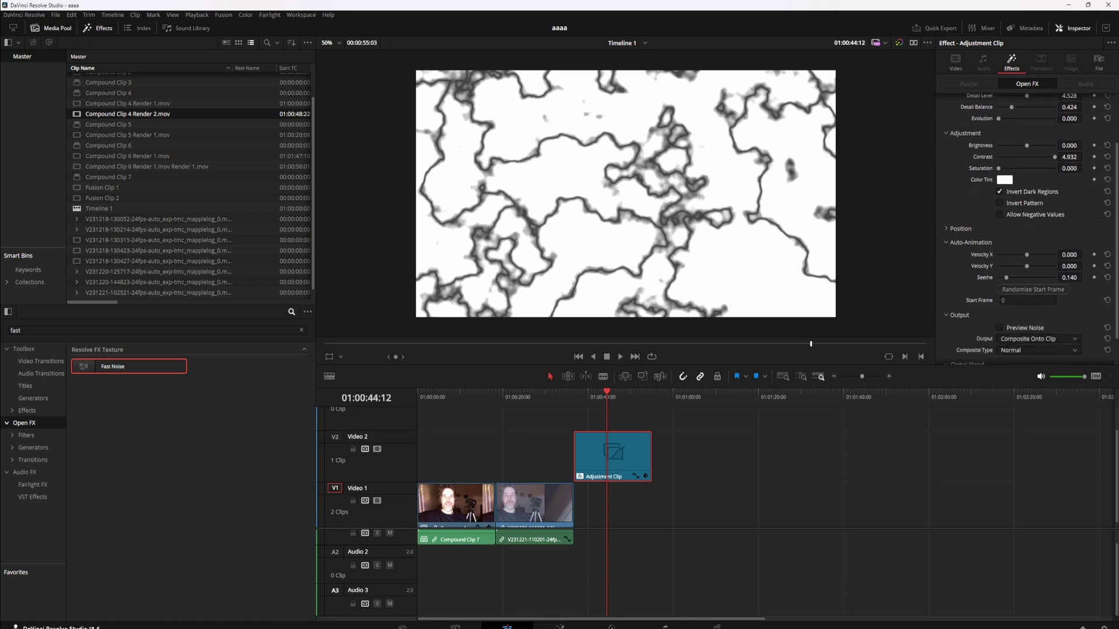
key(space)
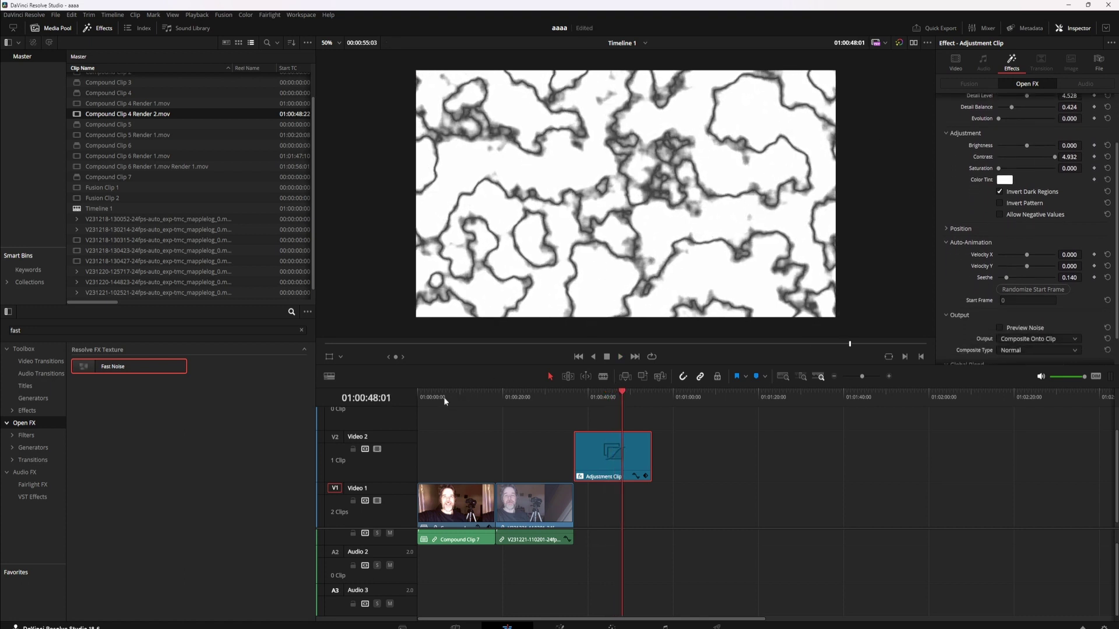
- Preview the textured Compound Clip 7, then select the Fast Noise adjustment clip
click(443, 503)
key(space)
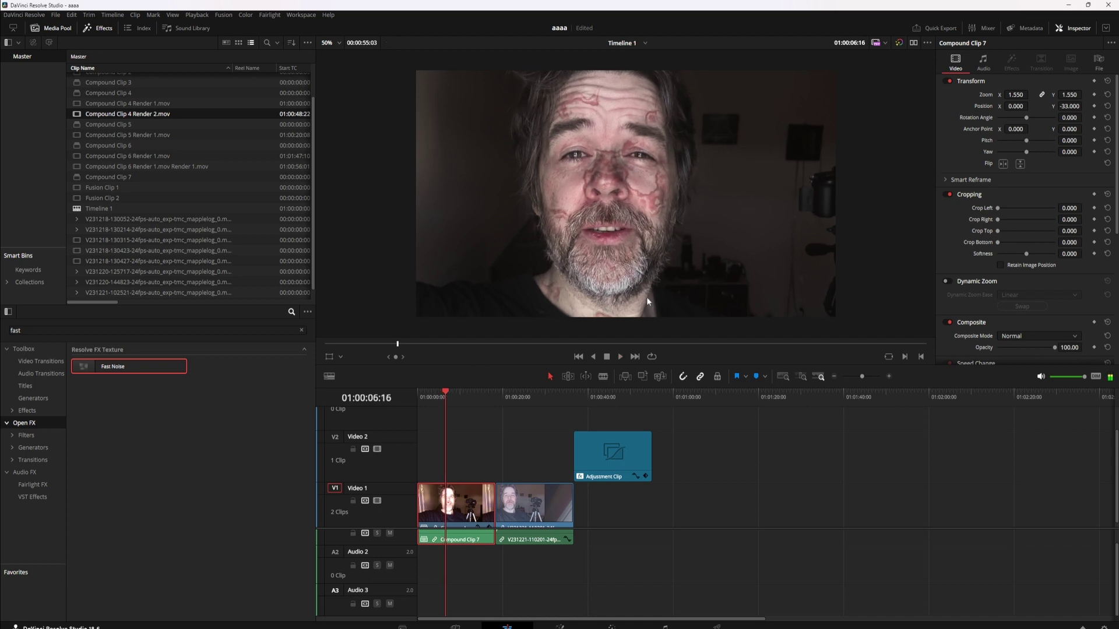
click(609, 405)
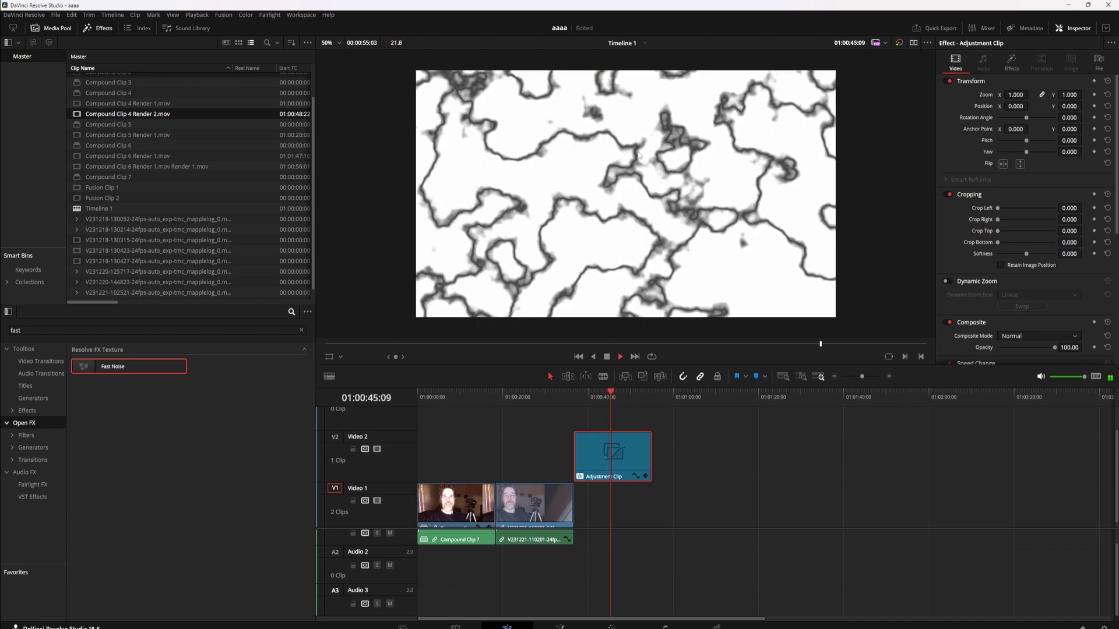
right_click(623, 450)
click(688, 428)
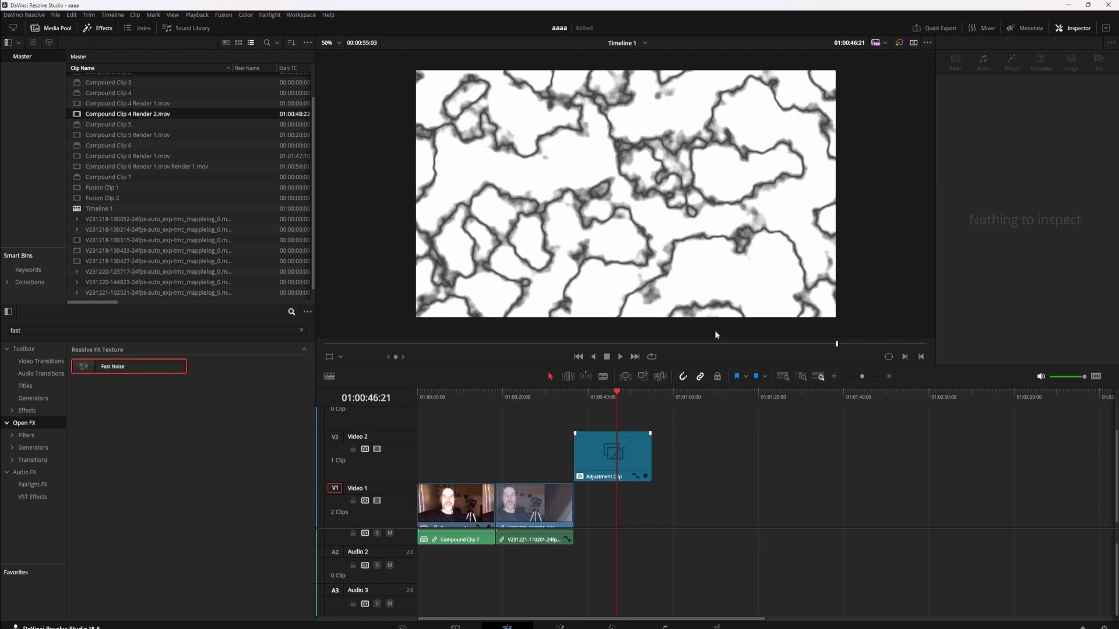
click(624, 456)
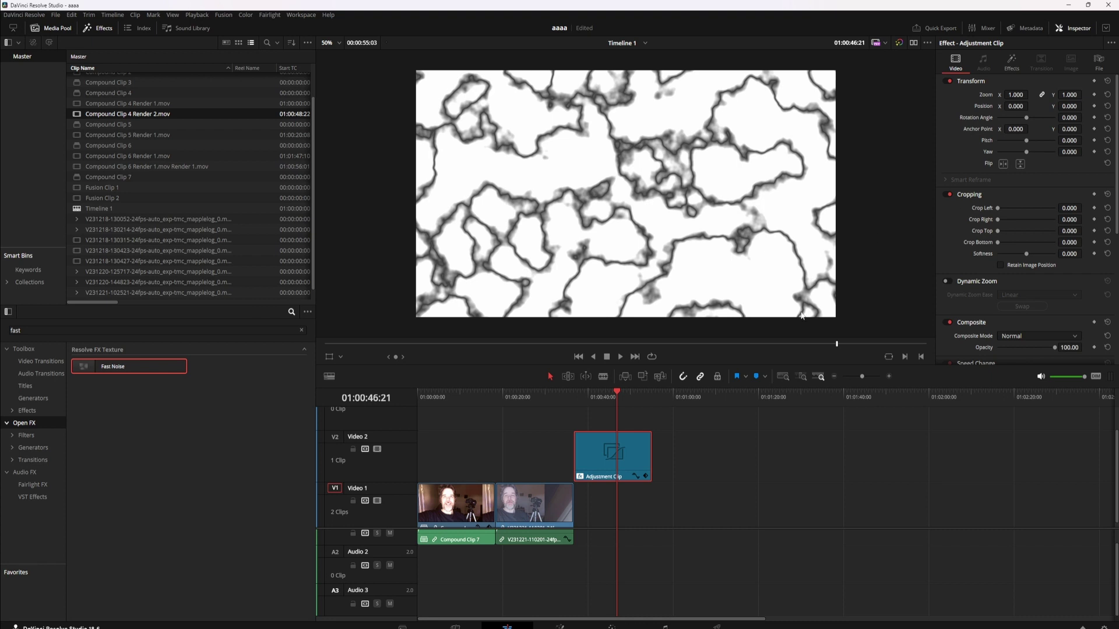
right_click(613, 457)
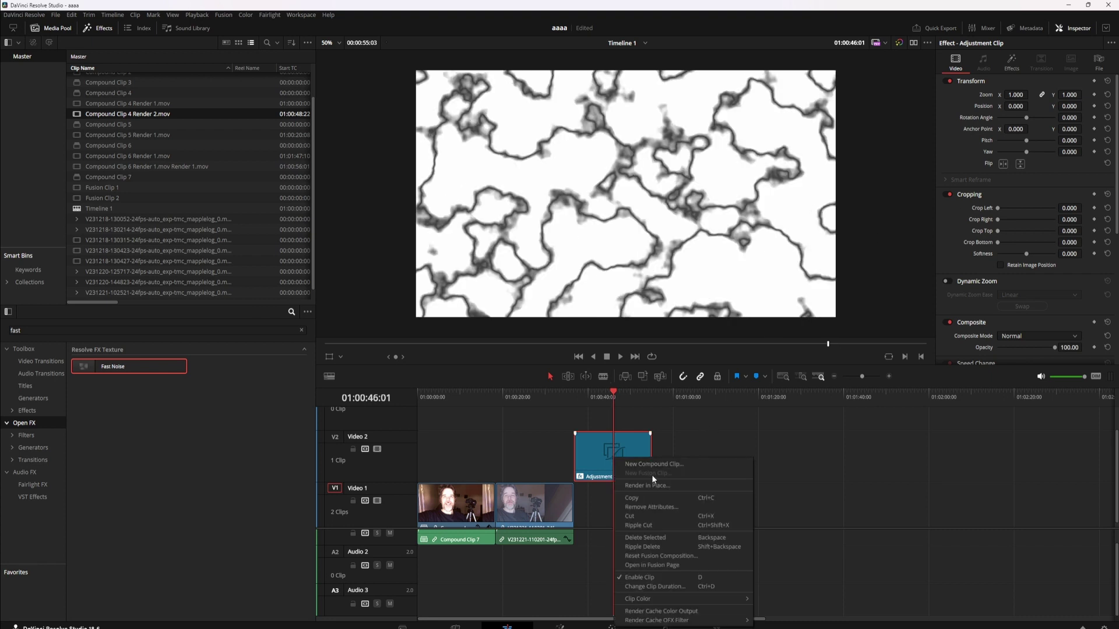
click(657, 486)
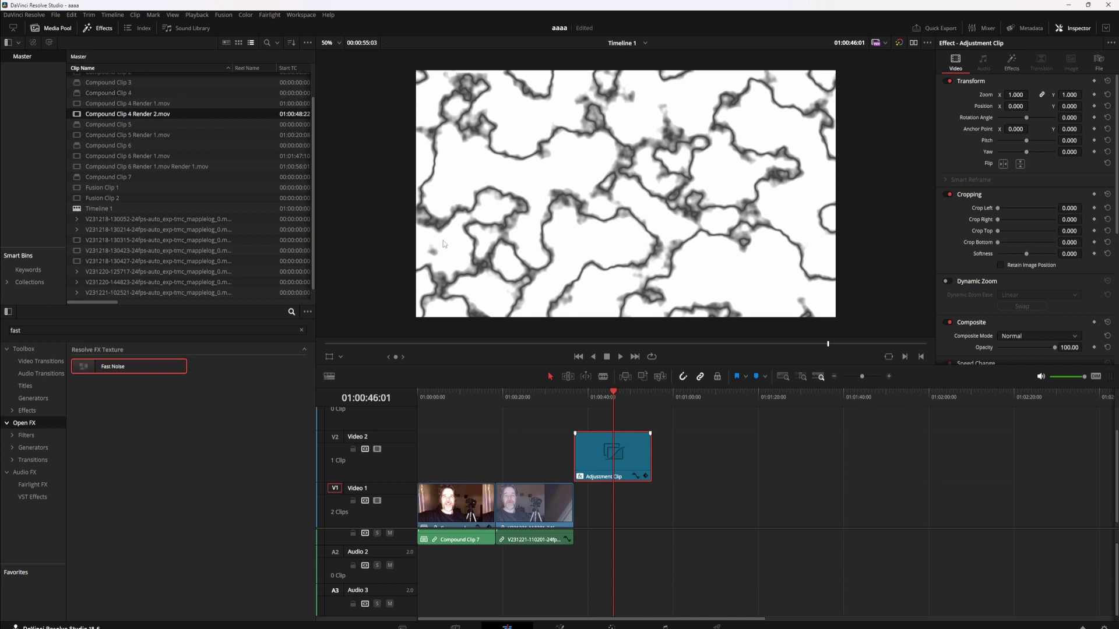
right_click(625, 462)
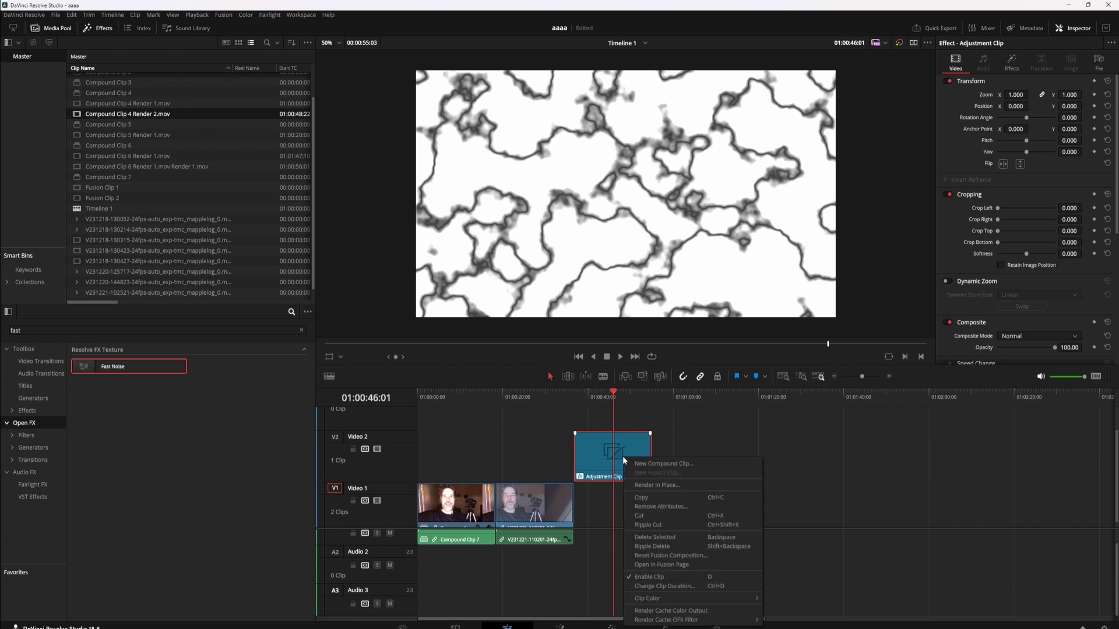
click(714, 408)
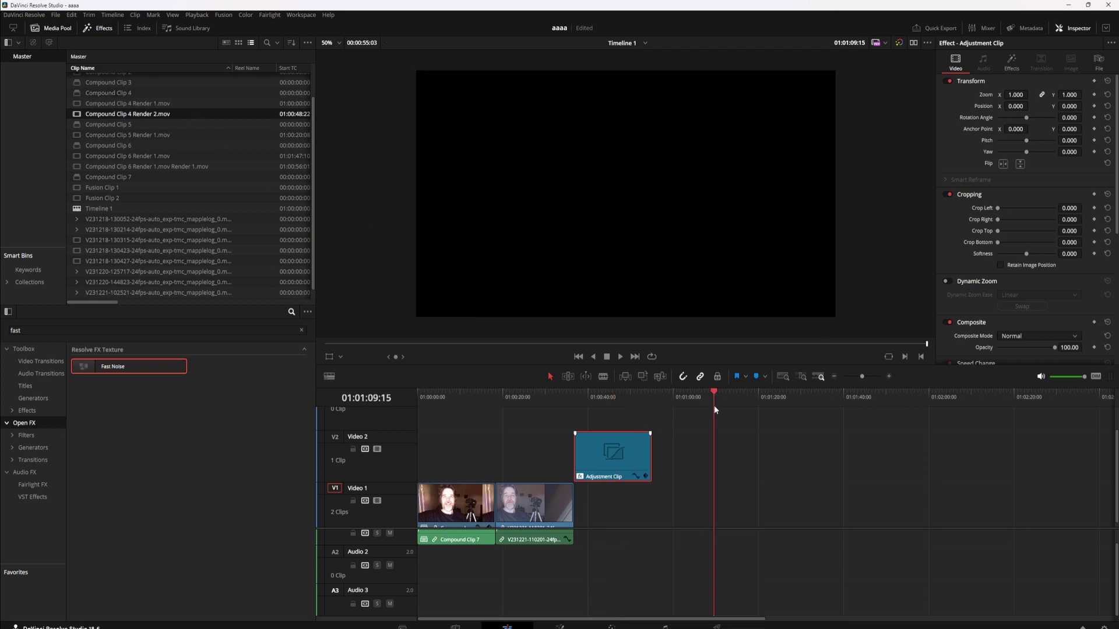
- Convert the adjustment clip into Compound Clip 8 with New Compound Clip
click(595, 397)
right_click(607, 462)
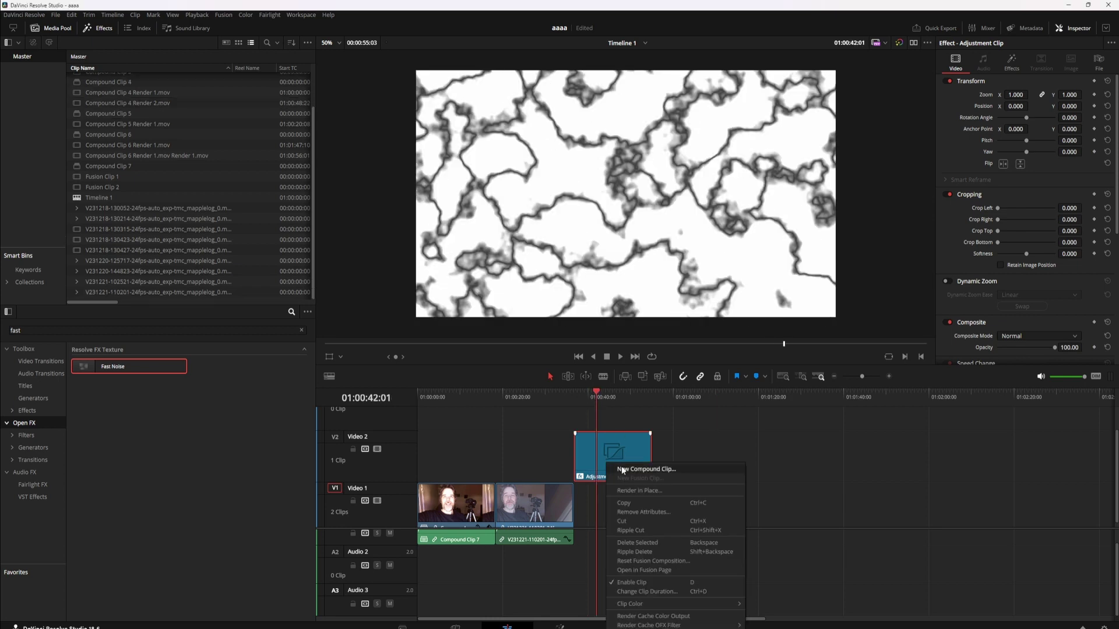
click(622, 470)
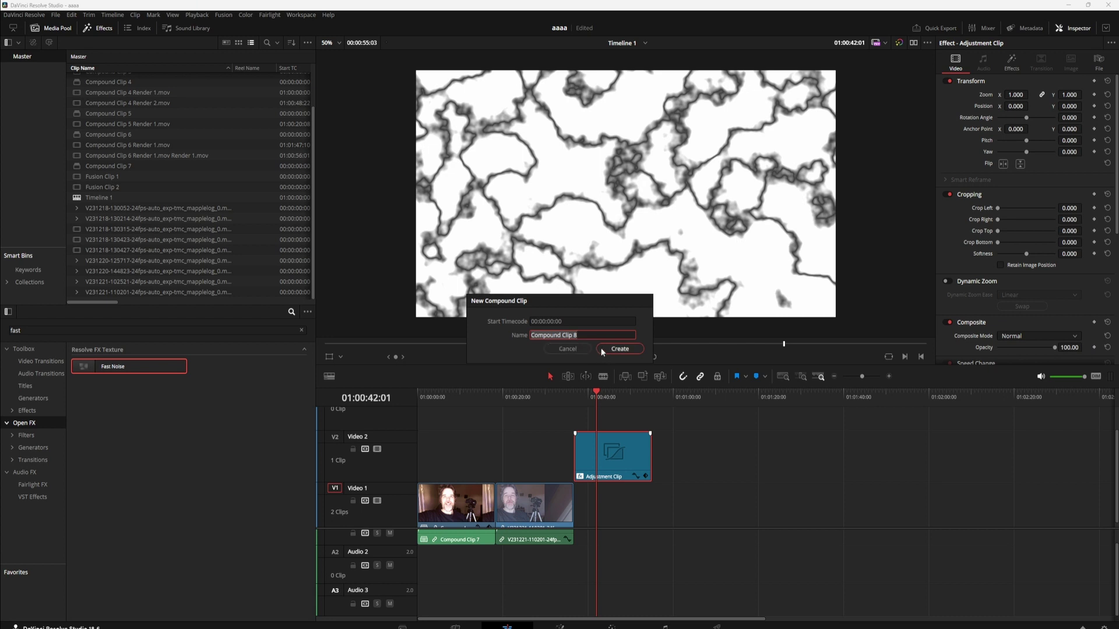
click(624, 348)
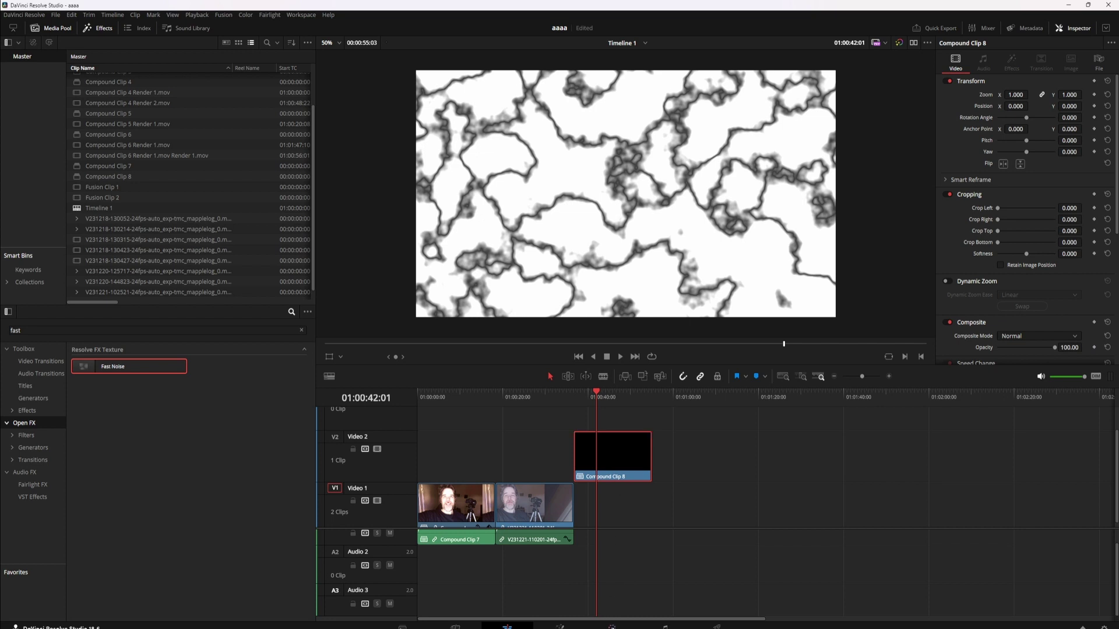
- Grade Compound Clip 8 into dark red veins on white, lowering red Gain to about 1.6
click(612, 626)
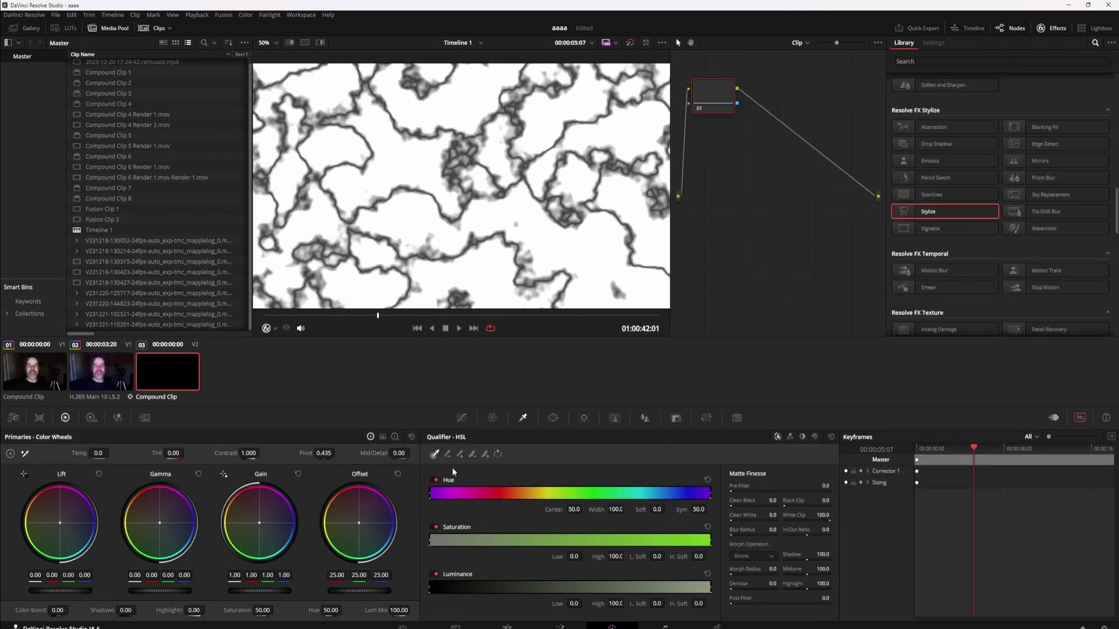
mouse_move(359, 522)
mouse_down()
mouse_move(347, 514)
mouse_move(357, 513)
mouse_up()
drag(158, 528, 160, 519)
click(382, 437)
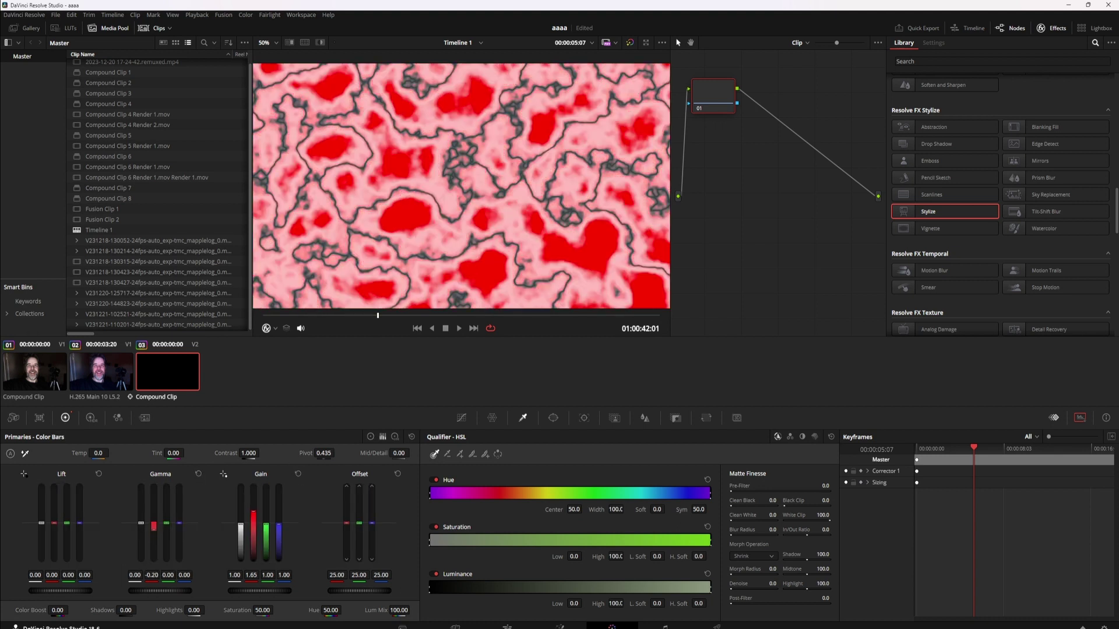
drag(153, 527, 154, 523)
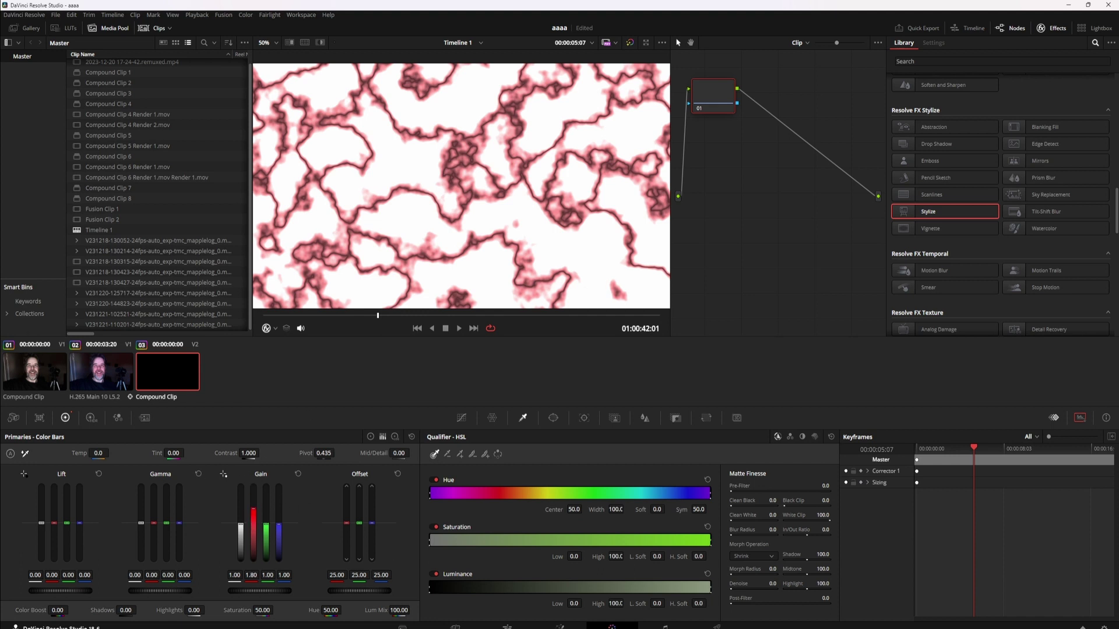
drag(254, 508, 253, 513)
- Render Compound Clip 8 in place as QuickTime, replacing it with Compound Clip 8 Render 1.mov
click(512, 626)
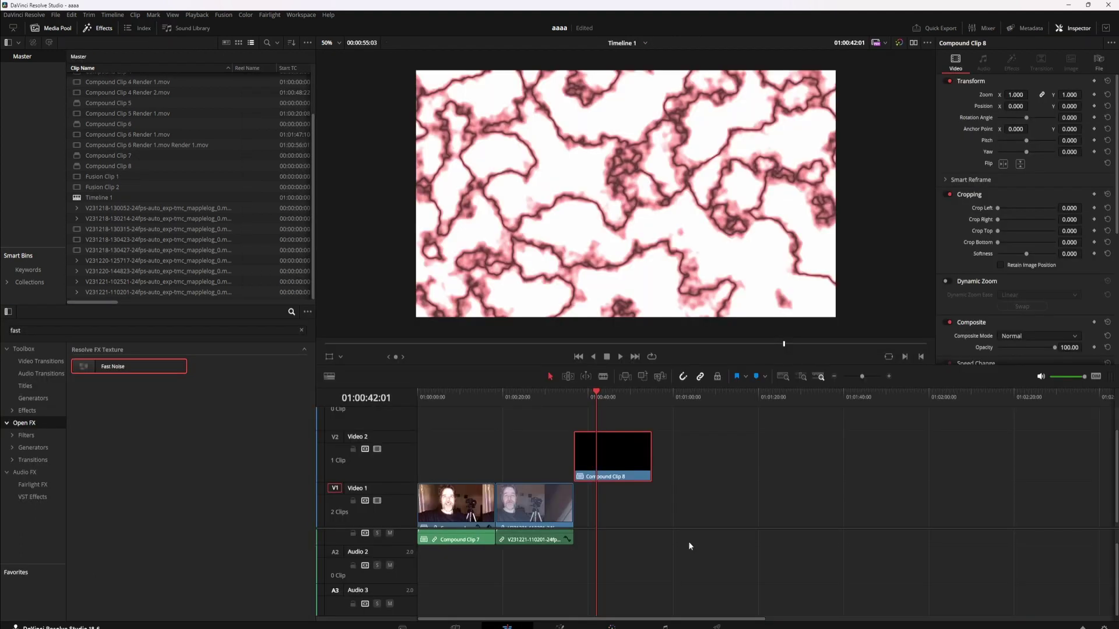
right_click(624, 458)
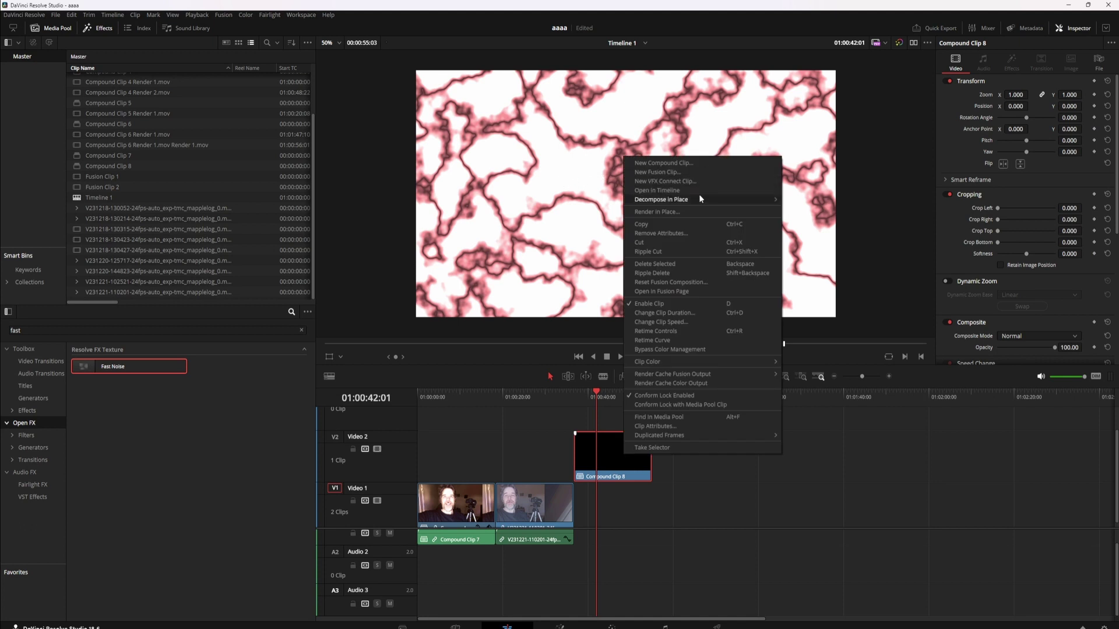
mouse_move(698, 198)
click(680, 213)
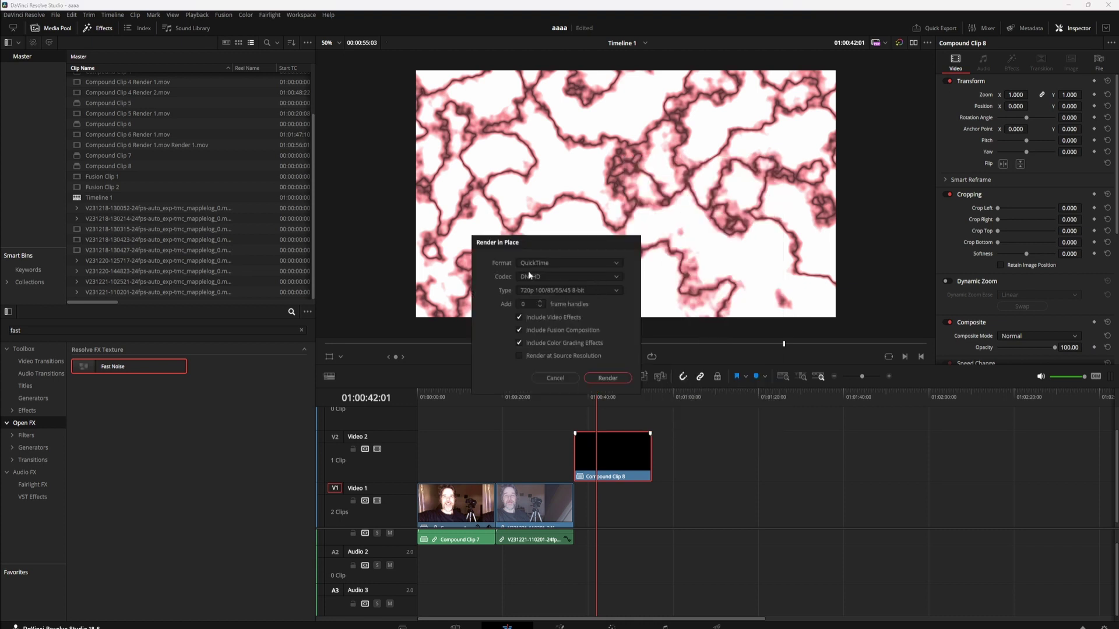
click(552, 263)
click(553, 265)
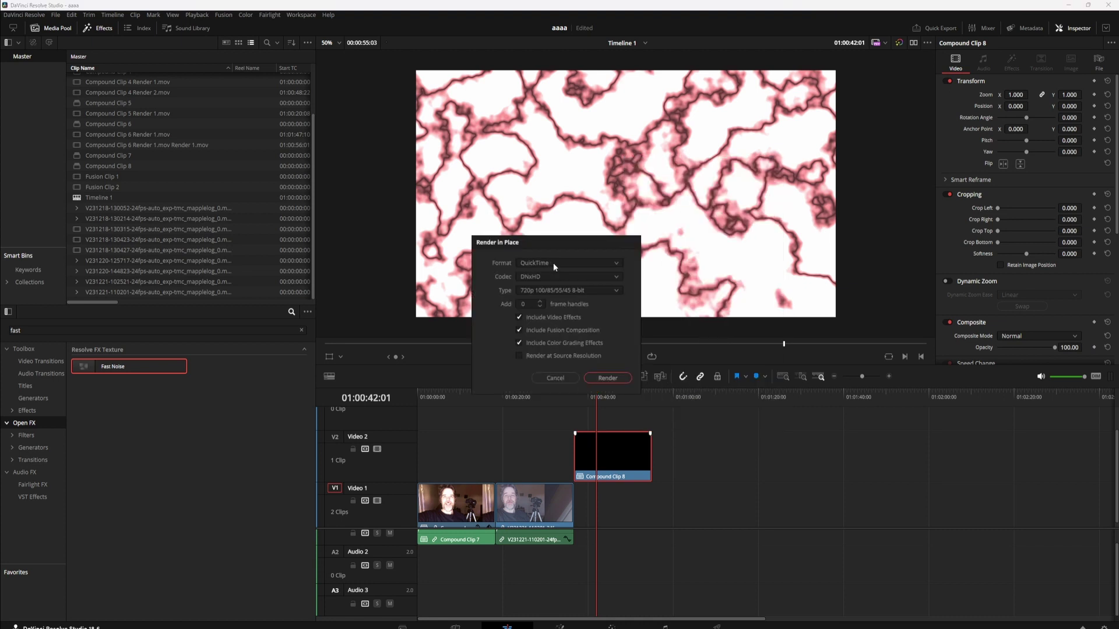
click(606, 378)
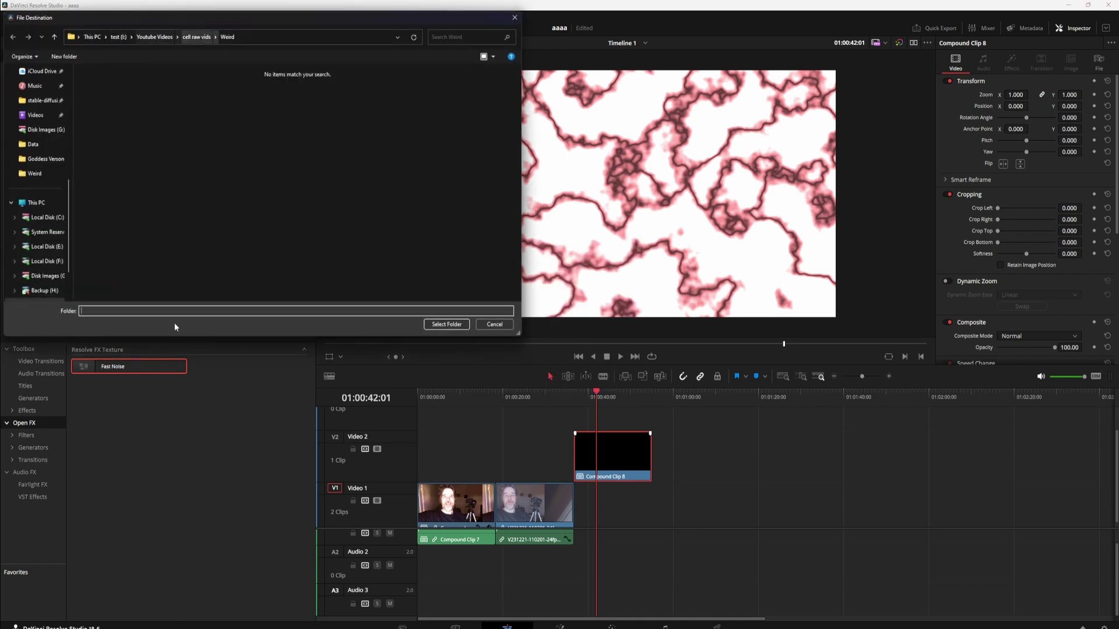
click(446, 324)
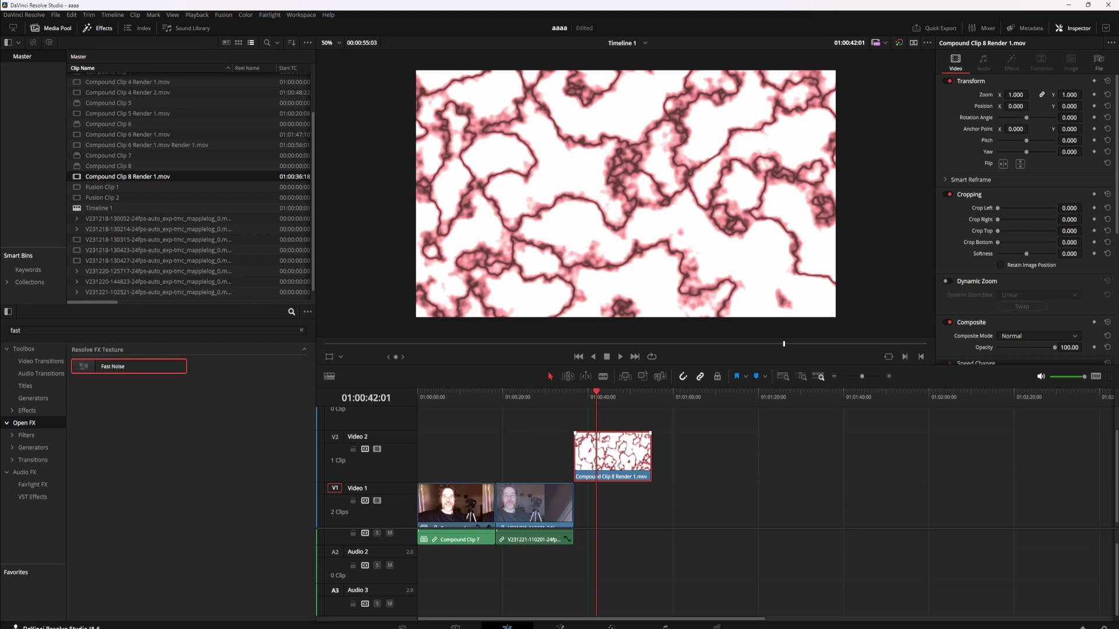
- Bring up the webcam clip on the Color page with the primary color wheels showing
click(506, 402)
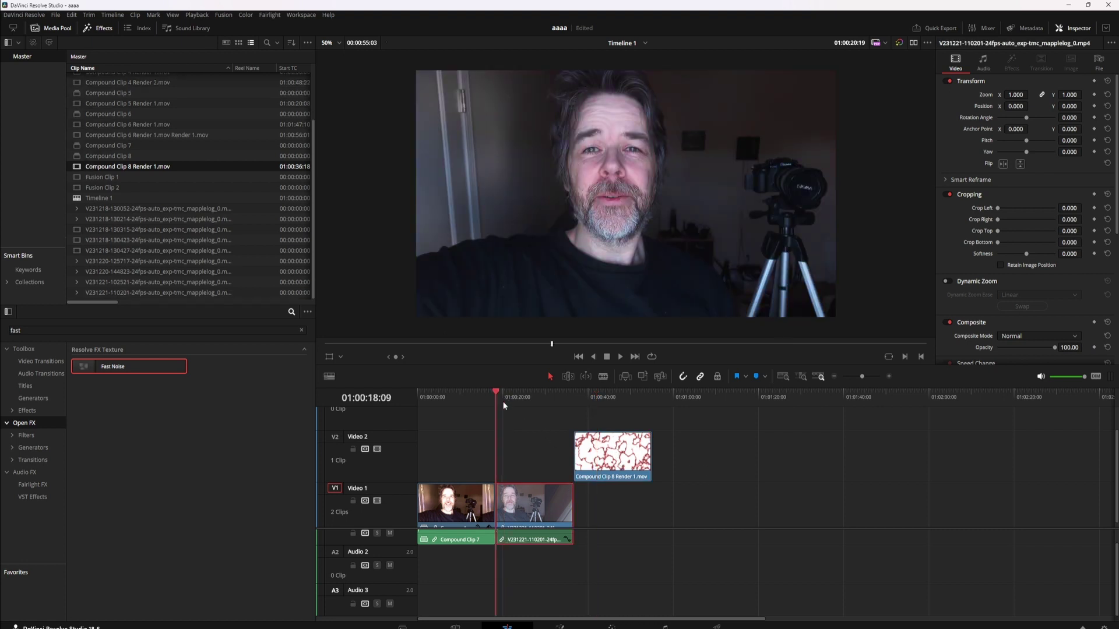
key(space)
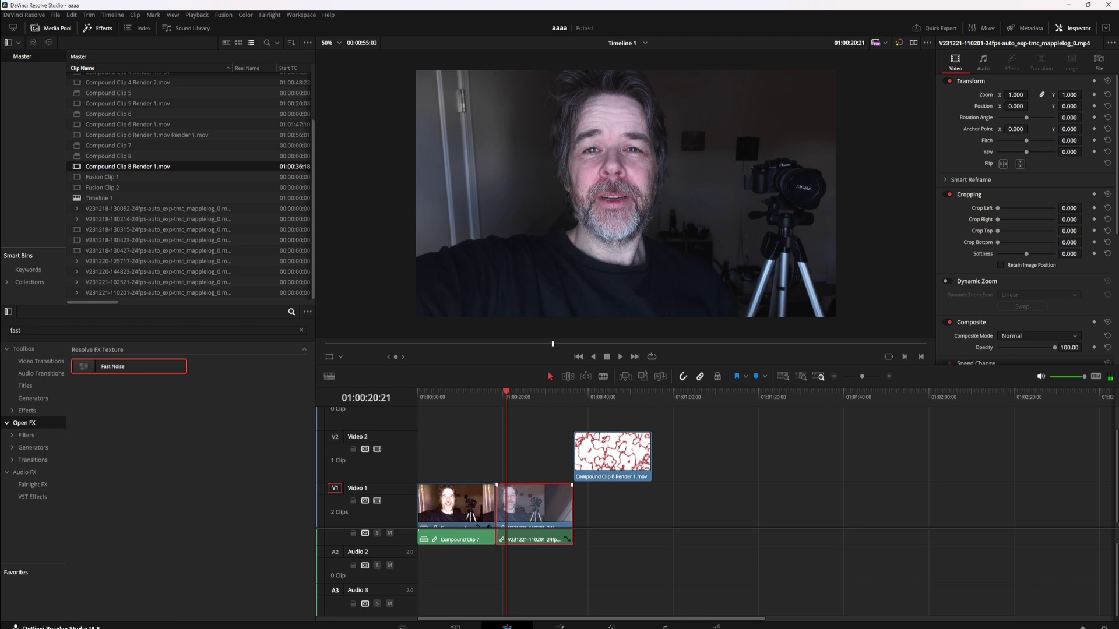
key(shift+6)
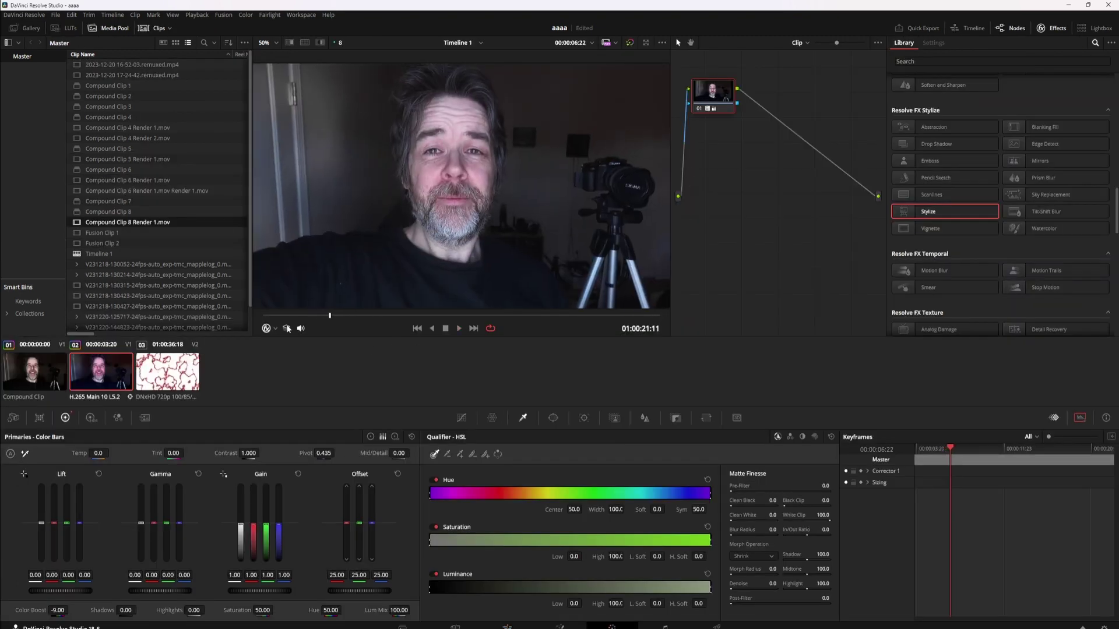
drag(353, 313, 291, 315)
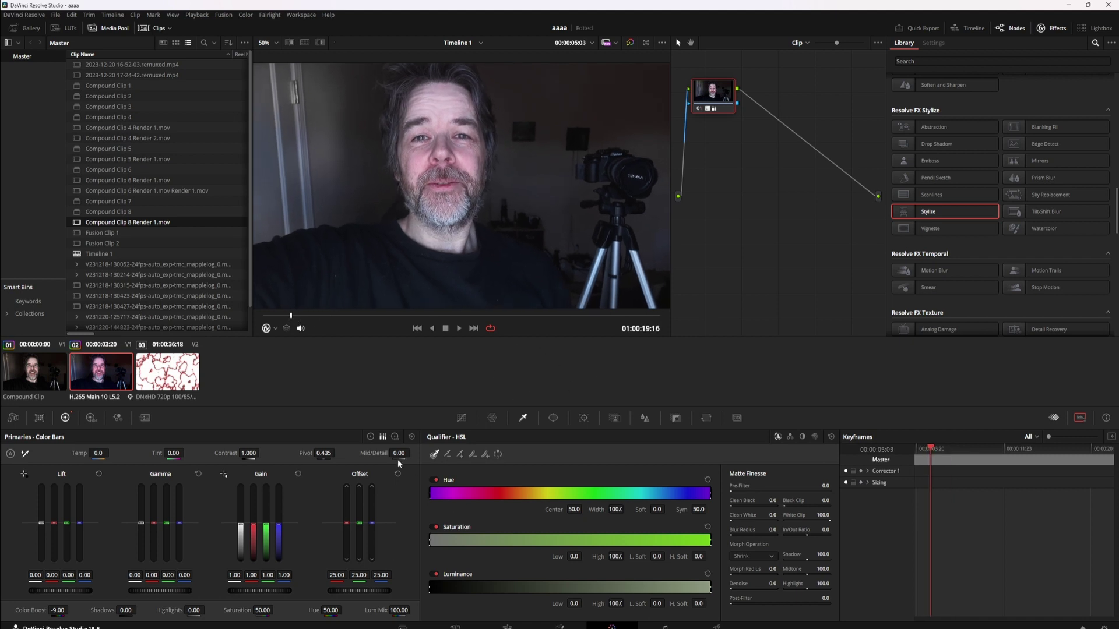
click(371, 438)
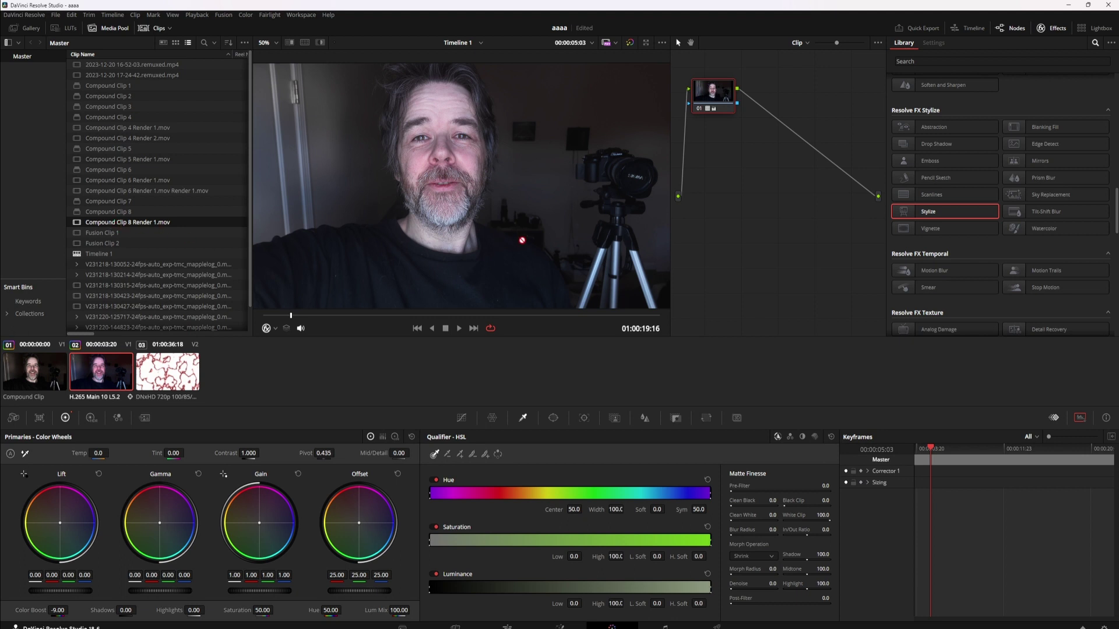
- Drag the vein texture clip into the node graph and add a Surface Tracker after the first node
drag(724, 251, 702, 275)
click(712, 94)
click(951, 61)
text(surf)
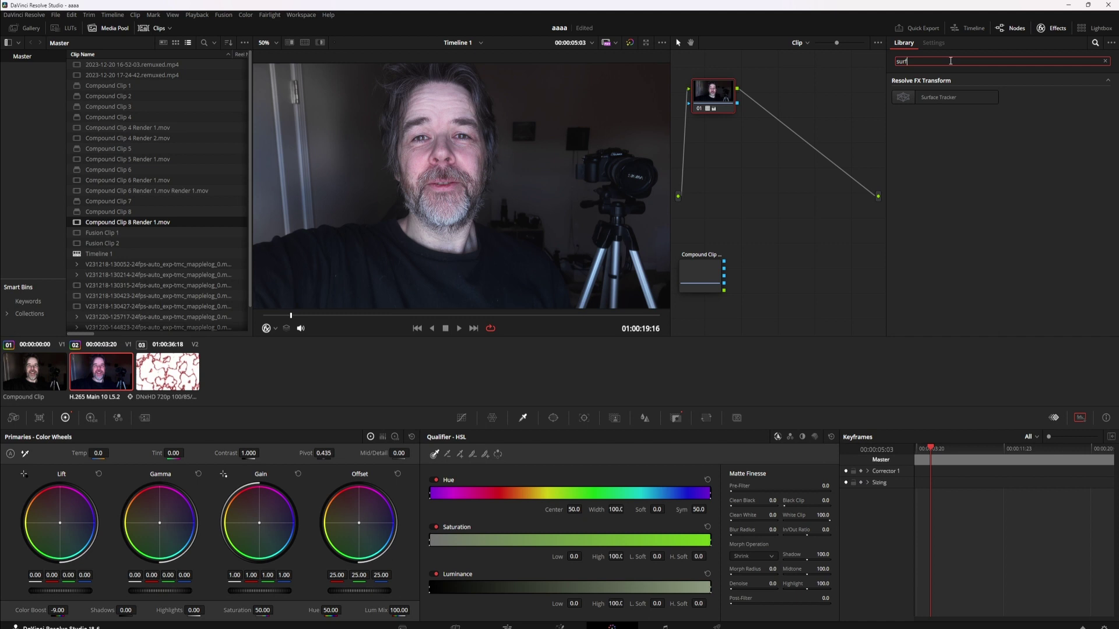
double_click(943, 97)
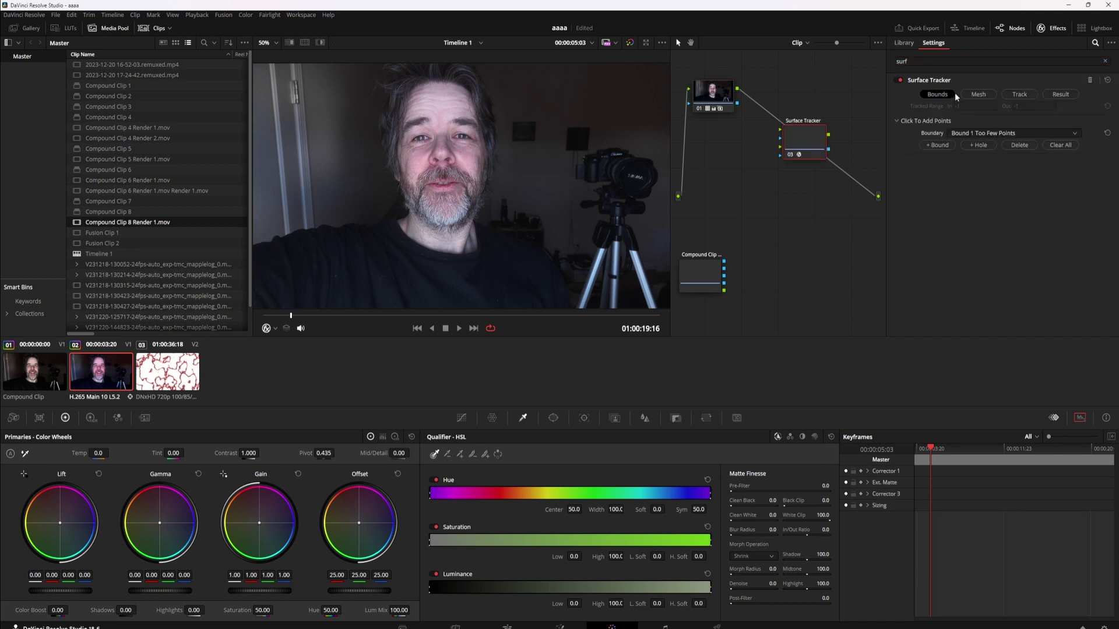
drag(798, 160, 778, 134)
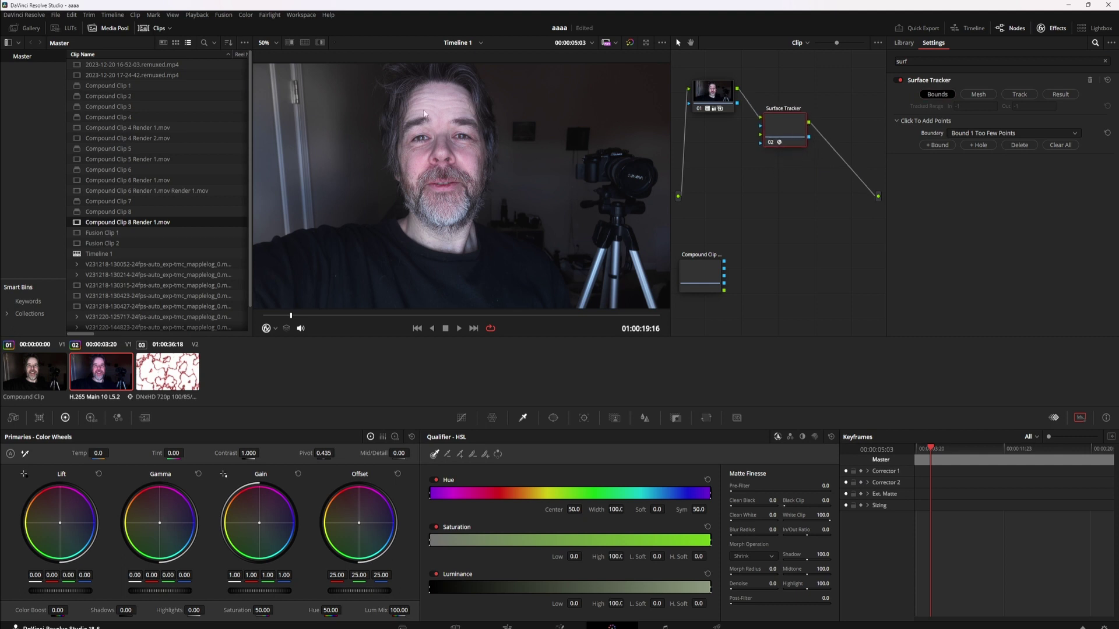
- Start the first tracker bound by outlining the forehead and upper face
click(403, 117)
click(403, 96)
click(417, 85)
click(441, 84)
click(473, 87)
click(470, 105)
click(475, 111)
drag(473, 88, 466, 88)
click(478, 118)
click(451, 118)
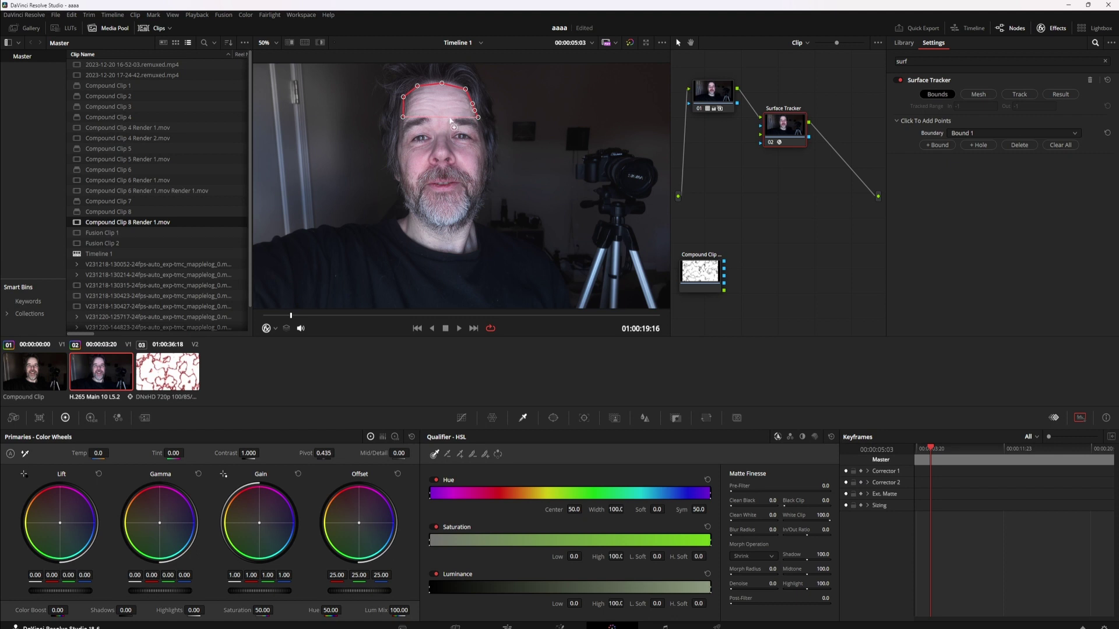
click(447, 124)
click(468, 126)
click(455, 126)
click(476, 136)
- Continue the first bound around the eye, right cheek, nose and left cheek, closing it below the left eye
click(449, 131)
click(445, 139)
click(469, 146)
click(479, 144)
click(476, 159)
click(478, 178)
click(467, 173)
click(454, 159)
click(446, 152)
click(441, 158)
click(437, 152)
click(426, 156)
click(418, 174)
click(412, 181)
click(407, 173)
click(399, 164)
click(400, 152)
click(399, 141)
click(417, 150)
click(434, 146)
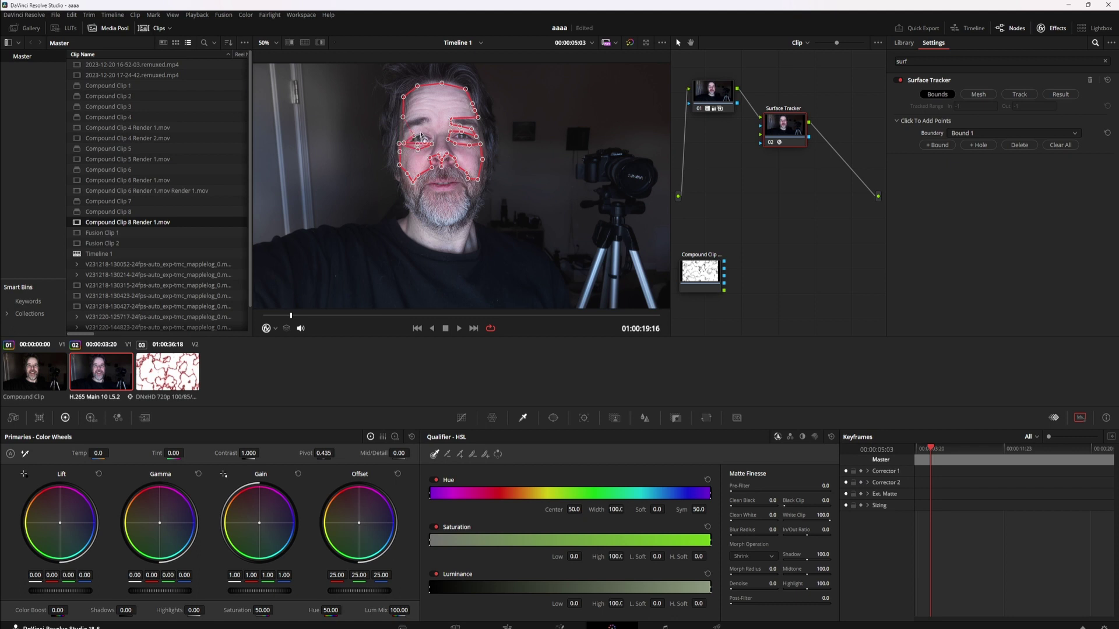
- Refine the first bound's points around the left eye and eyebrow
drag(424, 134, 435, 140)
click(409, 134)
drag(409, 133, 405, 137)
drag(437, 124, 402, 137)
drag(407, 119, 402, 123)
- Add a second bound around the mouth and moustache area
click(945, 146)
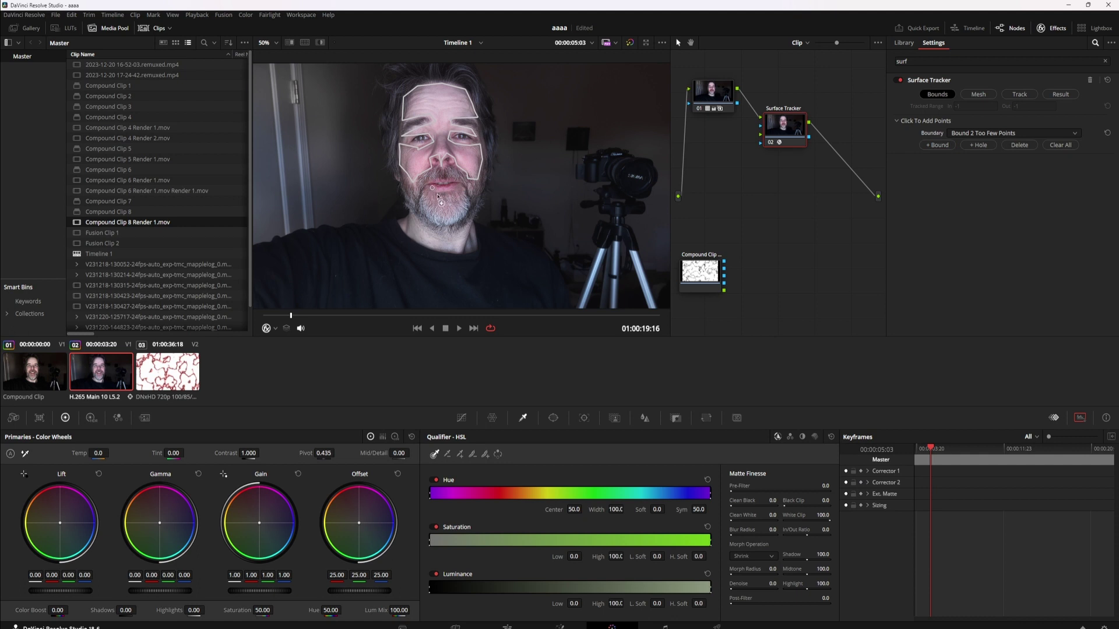
click(440, 194)
click(451, 190)
click(459, 183)
drag(459, 184, 437, 197)
- Add a third bound outlining the chin and neck
click(951, 144)
click(415, 216)
click(399, 220)
click(412, 233)
click(420, 239)
click(441, 243)
click(461, 250)
drag(441, 244, 434, 248)
click(476, 249)
click(474, 234)
click(475, 228)
click(473, 221)
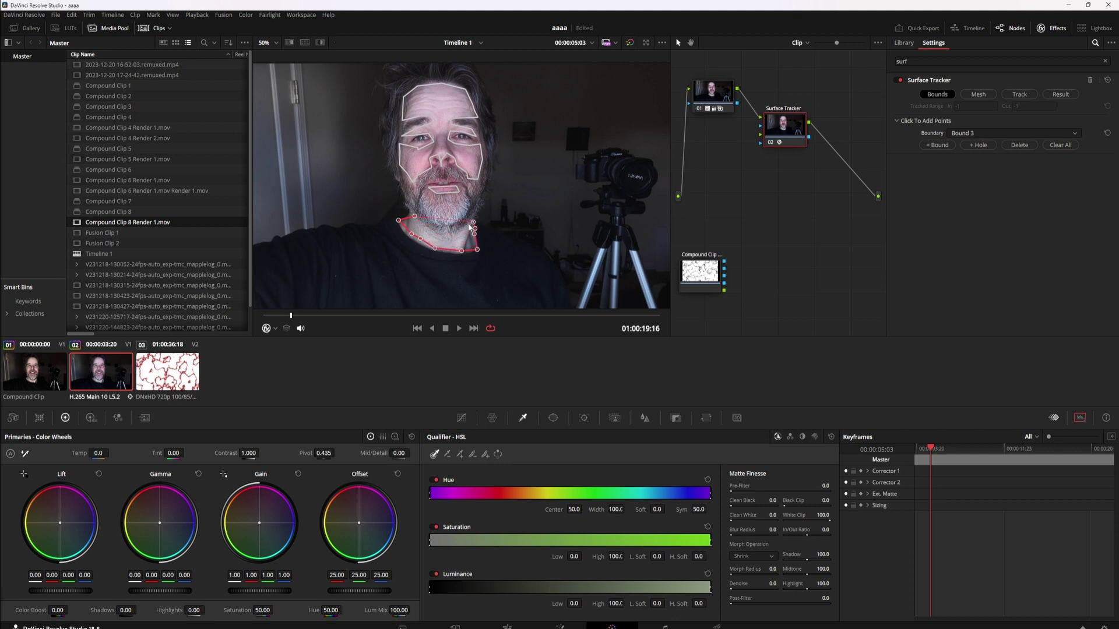
click(429, 231)
drag(397, 224, 402, 229)
- Generate the face mesh, track it forward through the clip, and save with Ctrl+S
drag(436, 247, 435, 248)
click(977, 95)
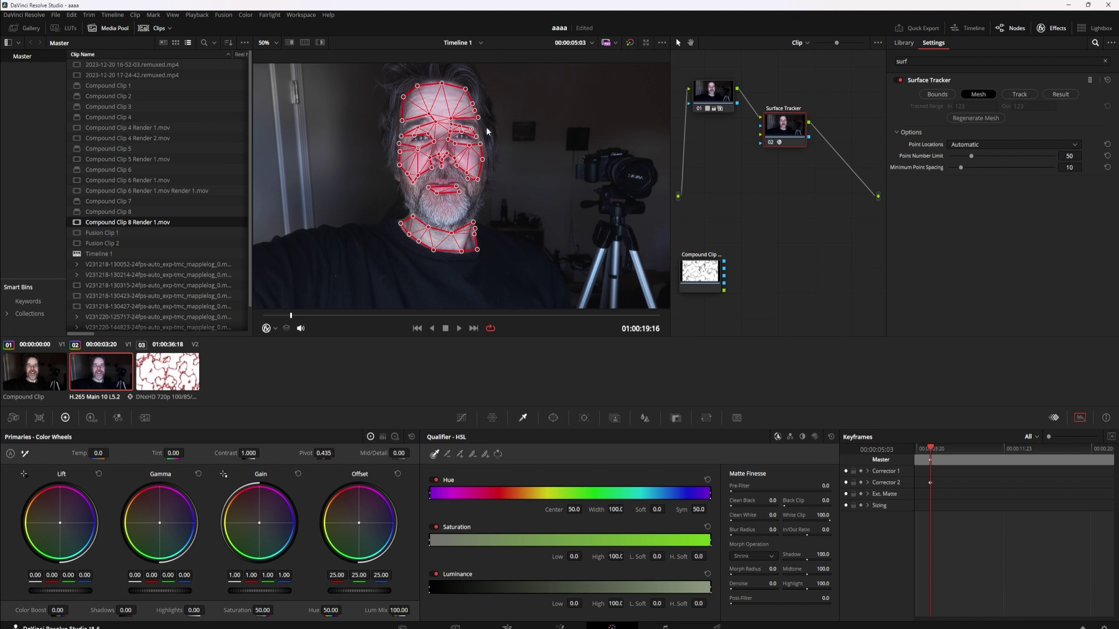
click(1019, 94)
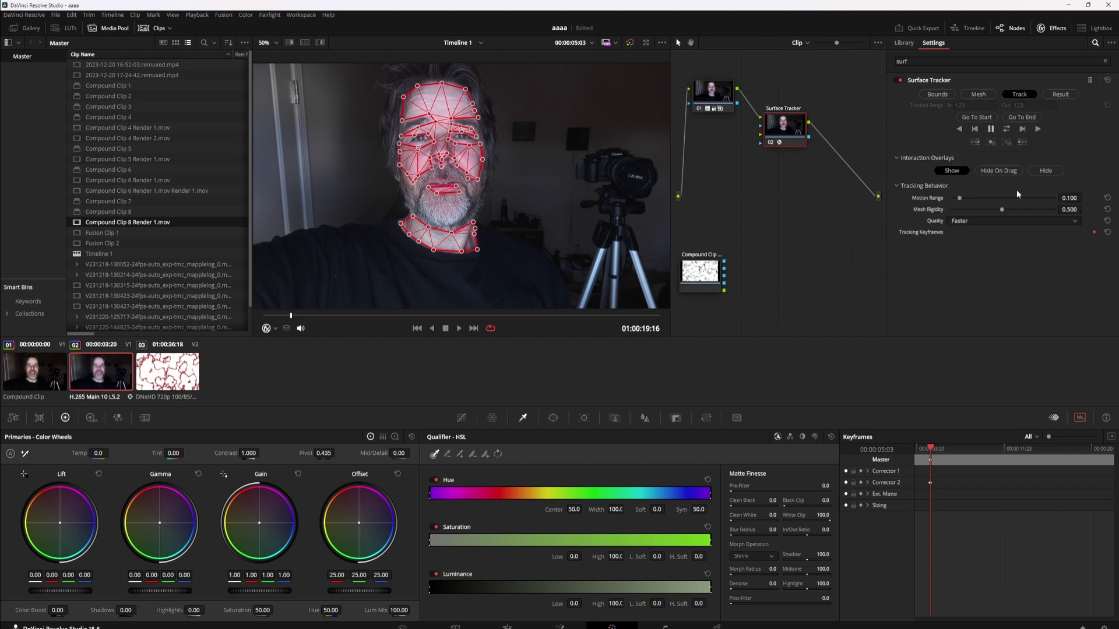
click(1006, 132)
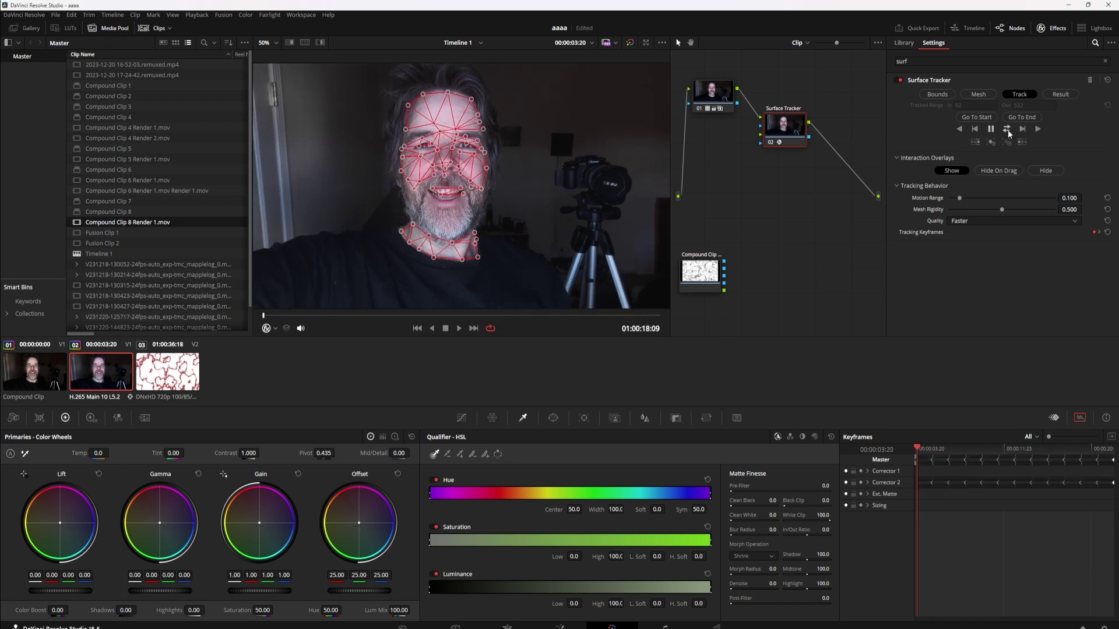
key(ctrl+s)
- Rearrange the nodes and wire the compound clip output into the Surface Tracker's second input
click(1056, 97)
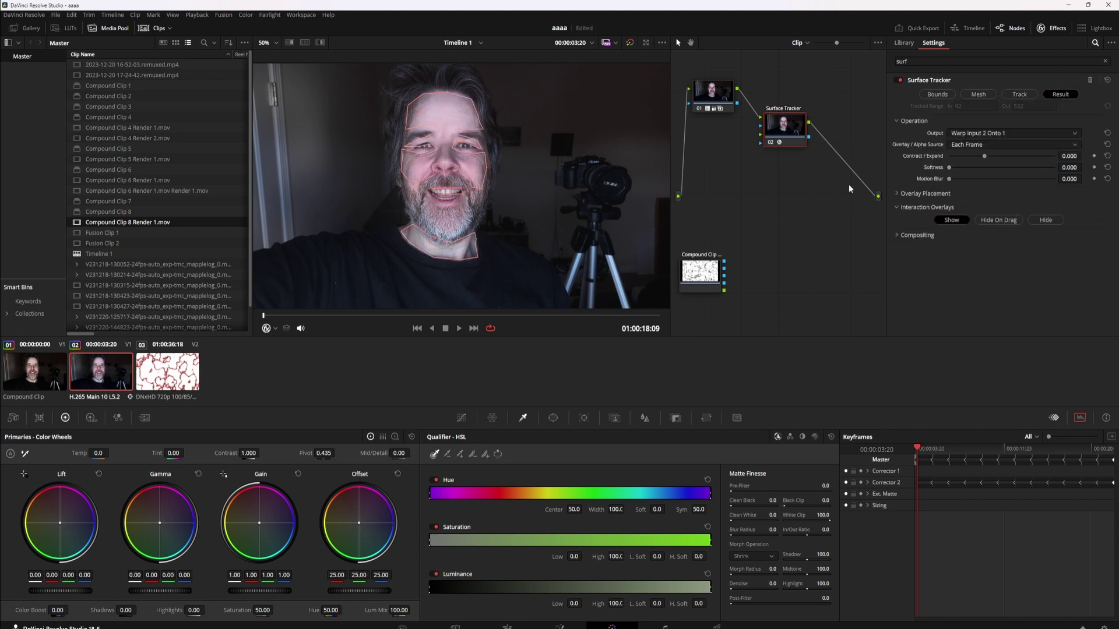
drag(795, 142, 812, 175)
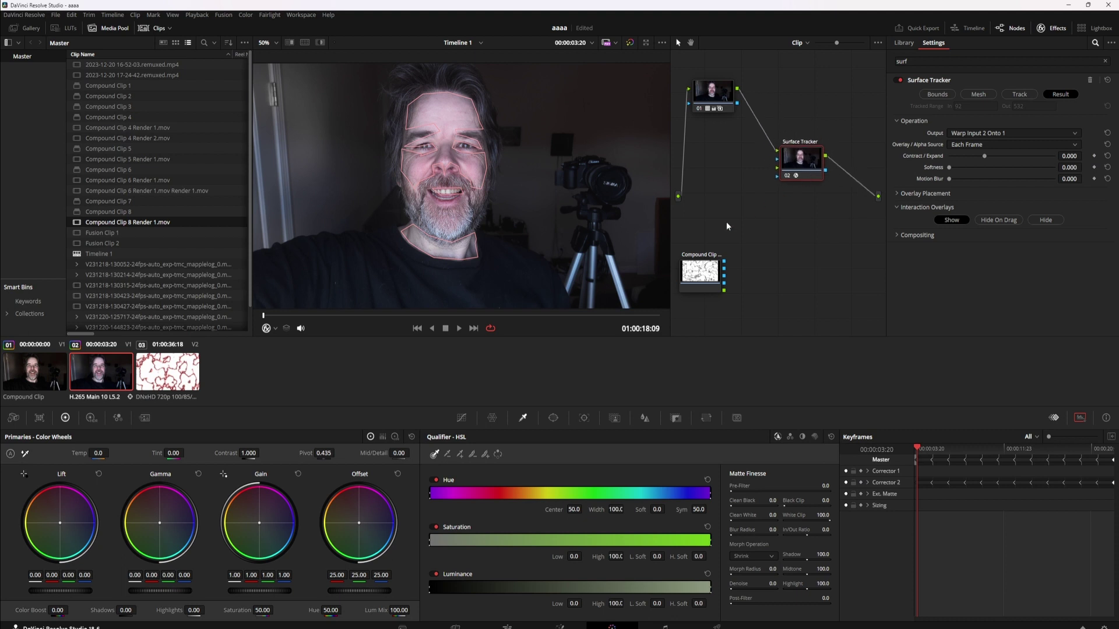
drag(719, 281, 712, 238)
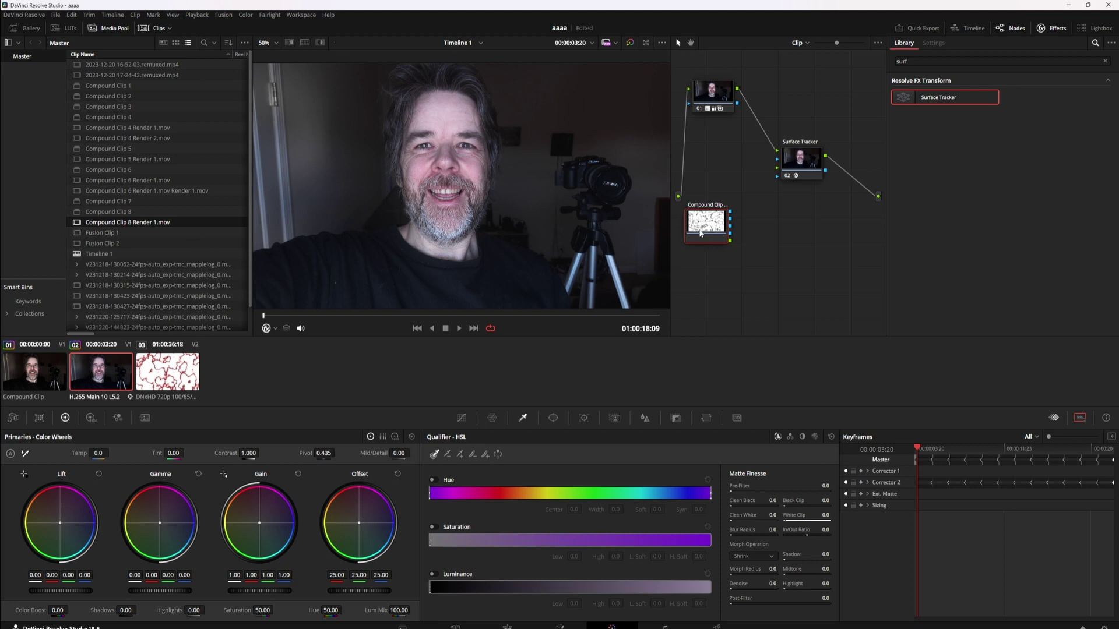
drag(748, 234, 776, 169)
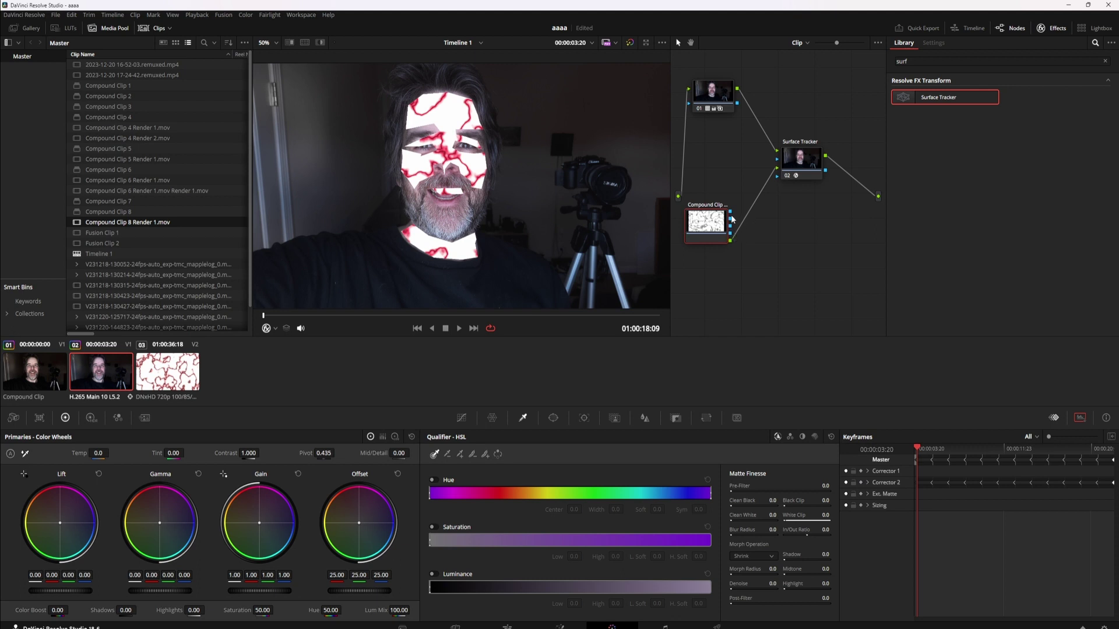
drag(730, 211, 778, 177)
click(810, 161)
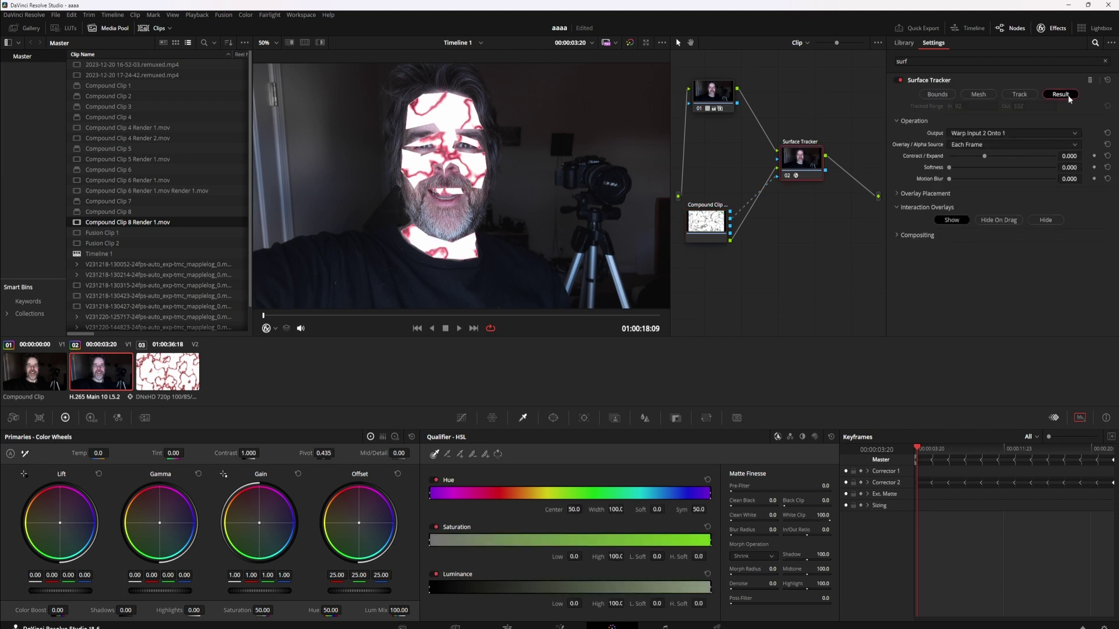
- Set the tracker's Composite Type to Multiply and play the clip to check the tracking
click(901, 237)
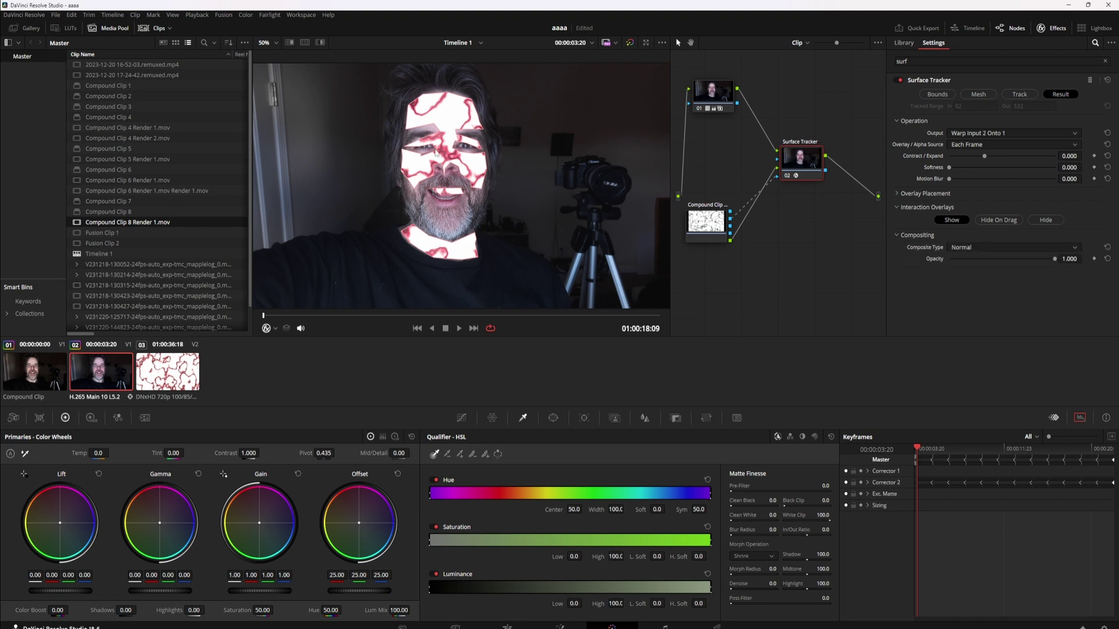
click(1030, 248)
click(1007, 299)
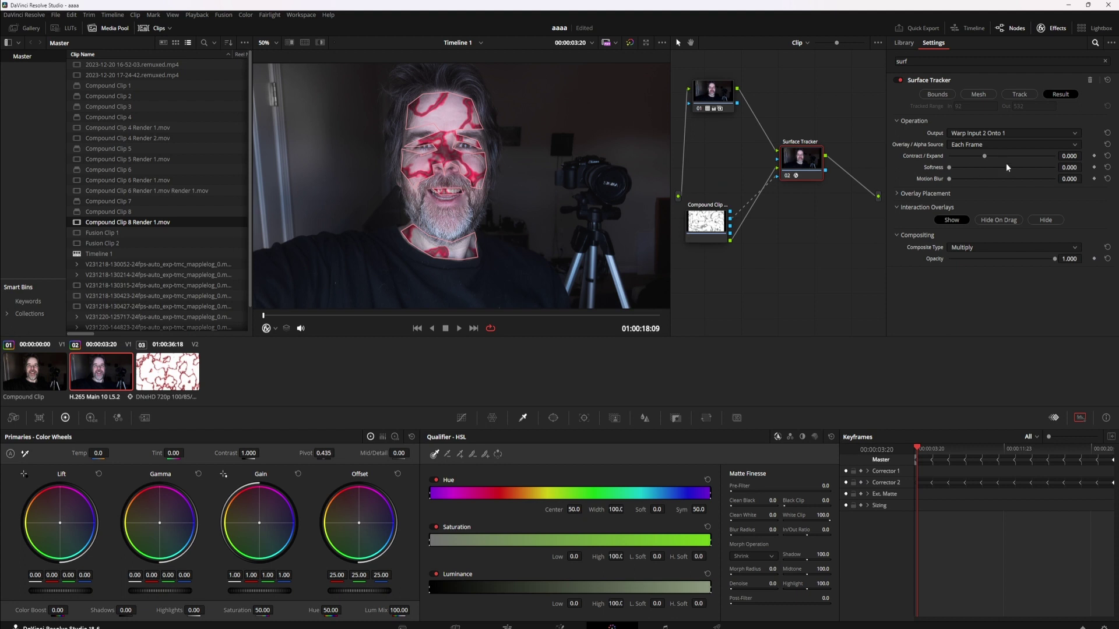
click(925, 193)
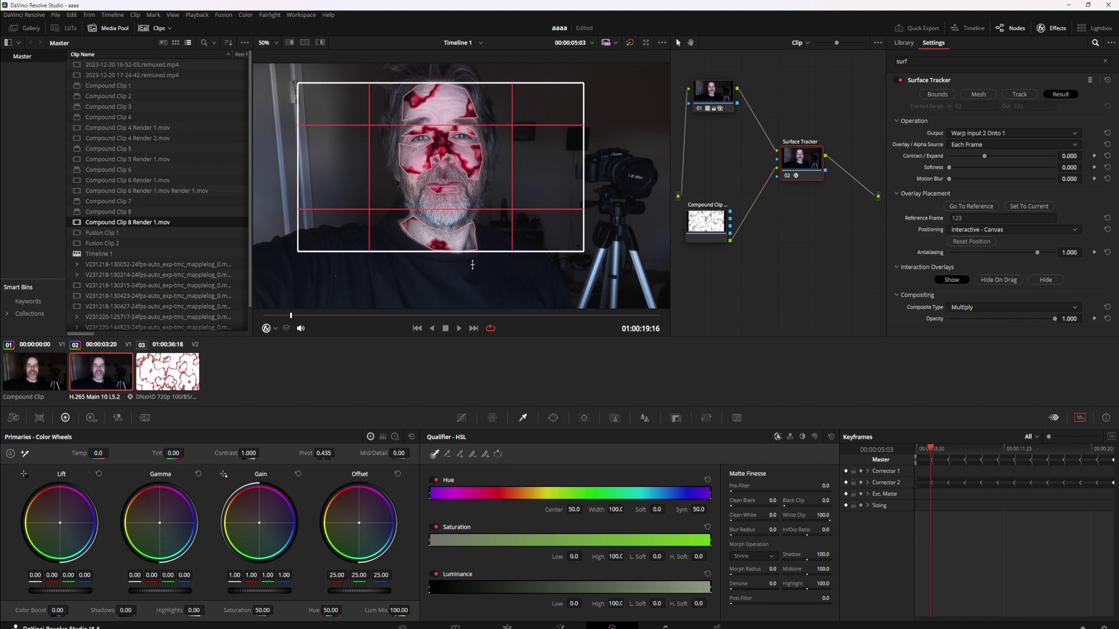
click(459, 328)
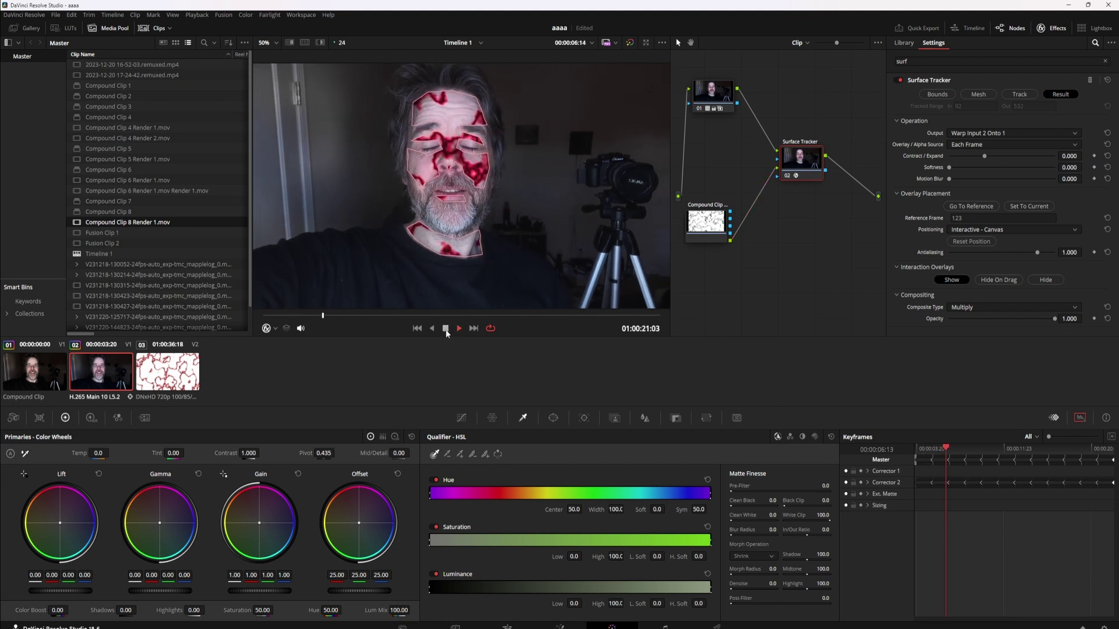
click(449, 331)
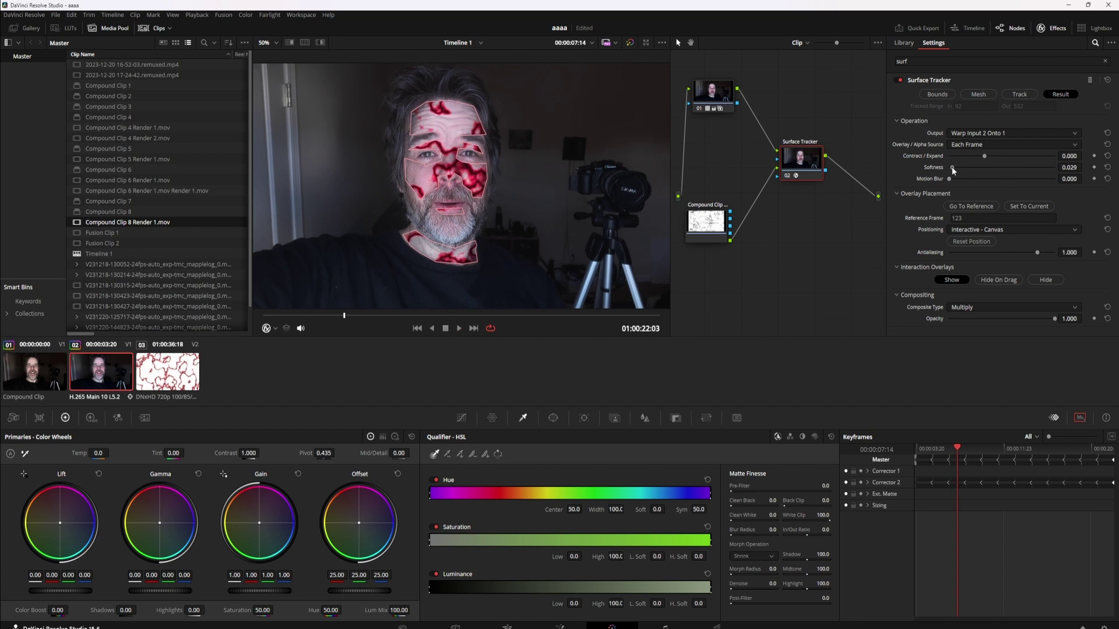
- Raise Softness to about 1.661 and lower Opacity to about 0.343, keeping Multiply
drag(949, 167, 1041, 170)
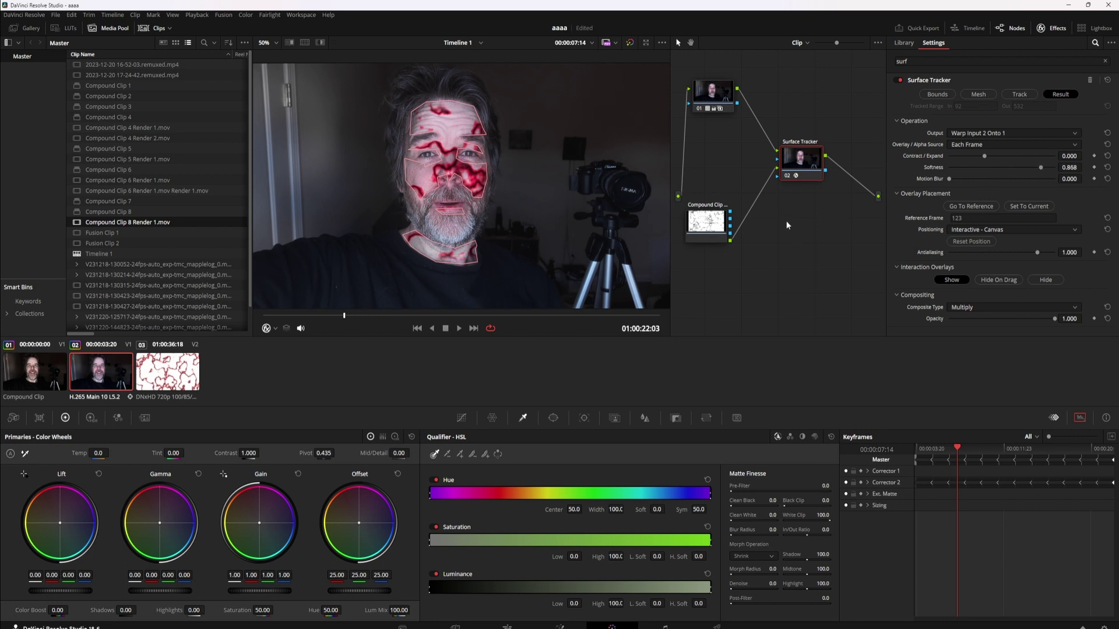
drag(1040, 167, 1083, 167)
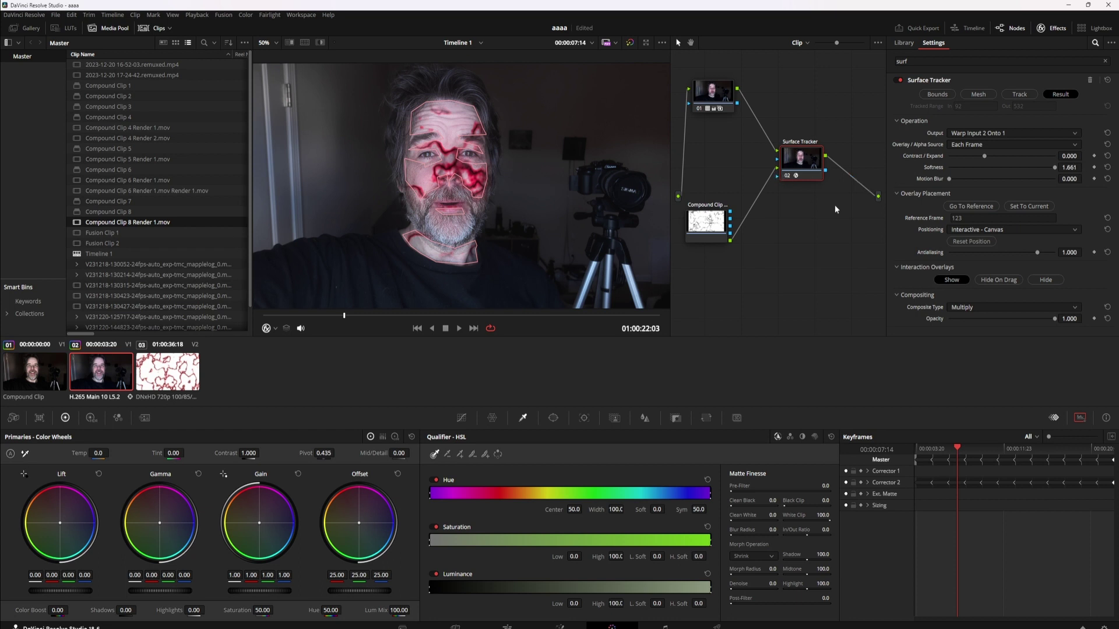
click(986, 312)
click(991, 309)
mouse_move(994, 318)
mouse_down()
mouse_move(1025, 325)
mouse_move(985, 320)
mouse_up()
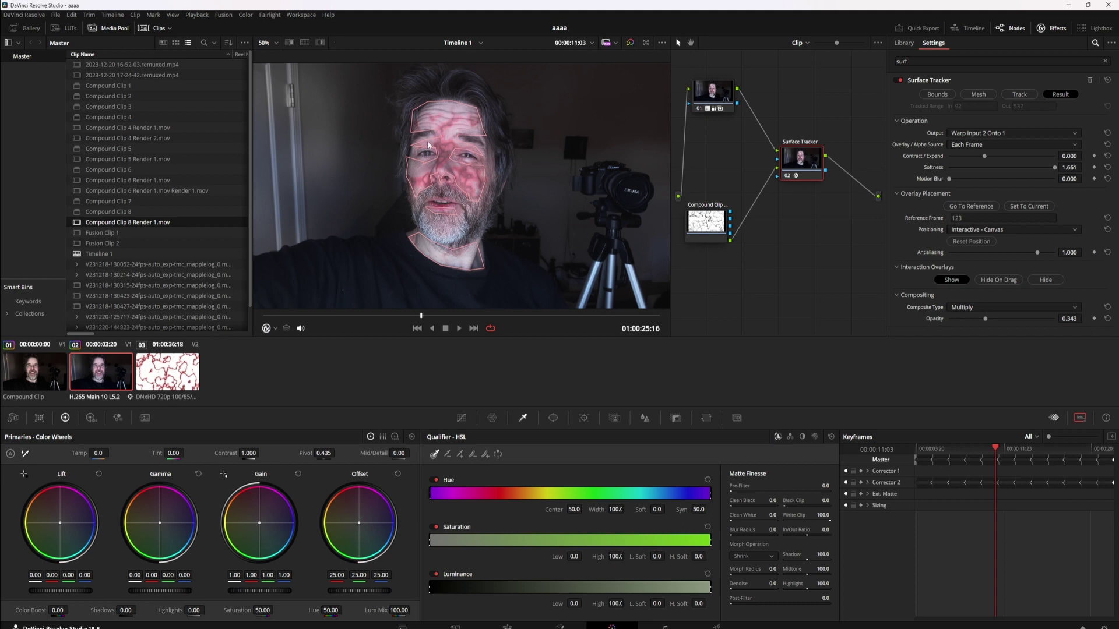
- Compare the face without the overlay, raise opacity to full, and reconnect the texture to the overlay input
click(795, 176)
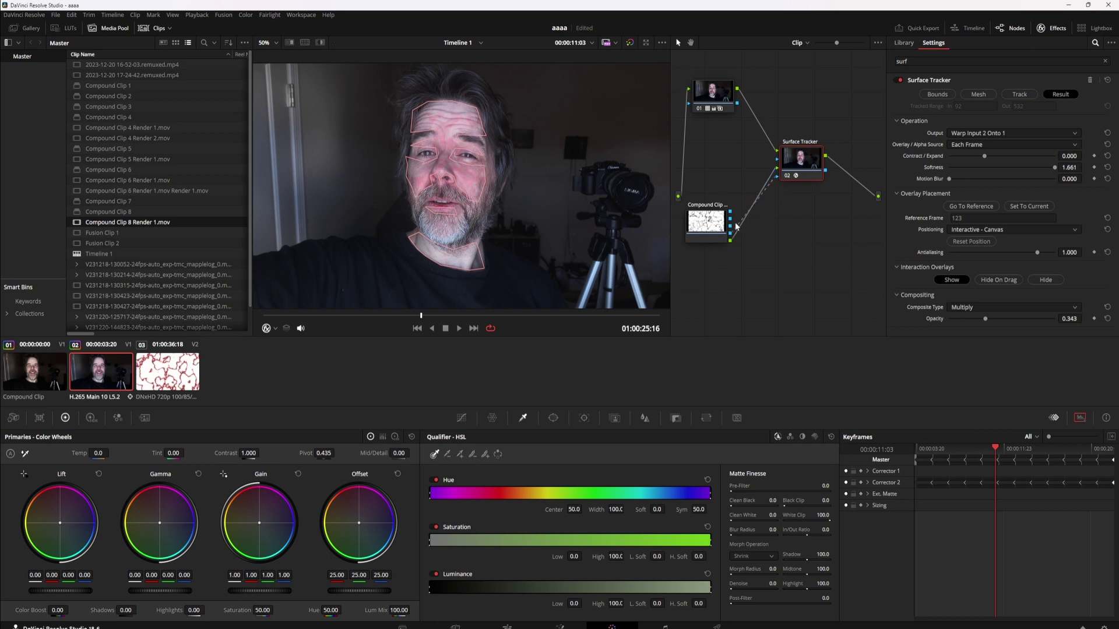
drag(984, 319, 1055, 319)
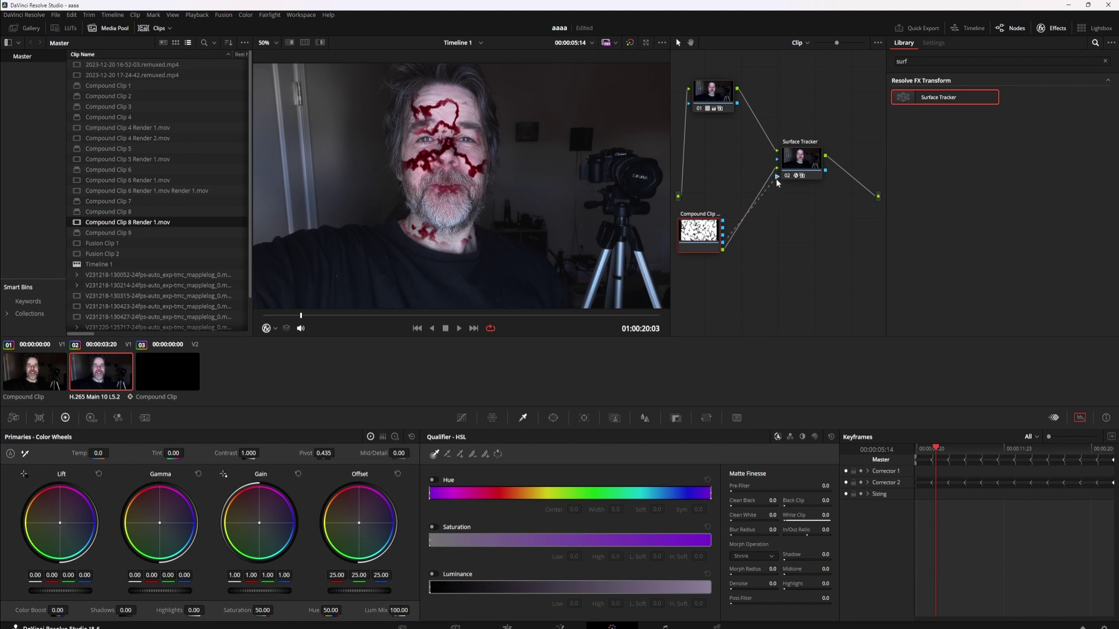
key(space)
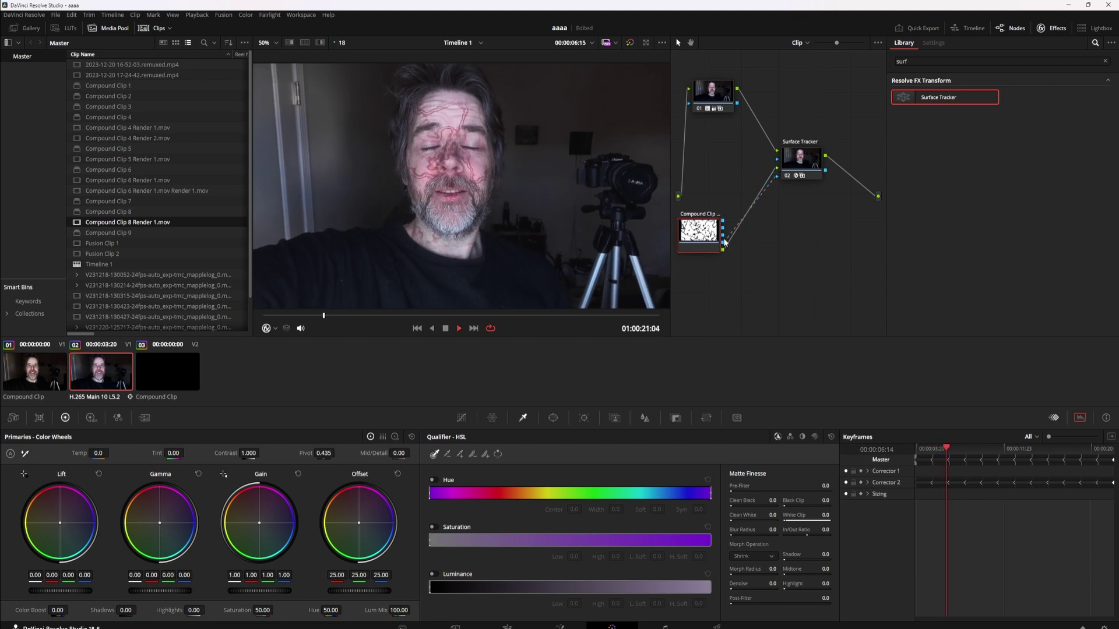
key(space)
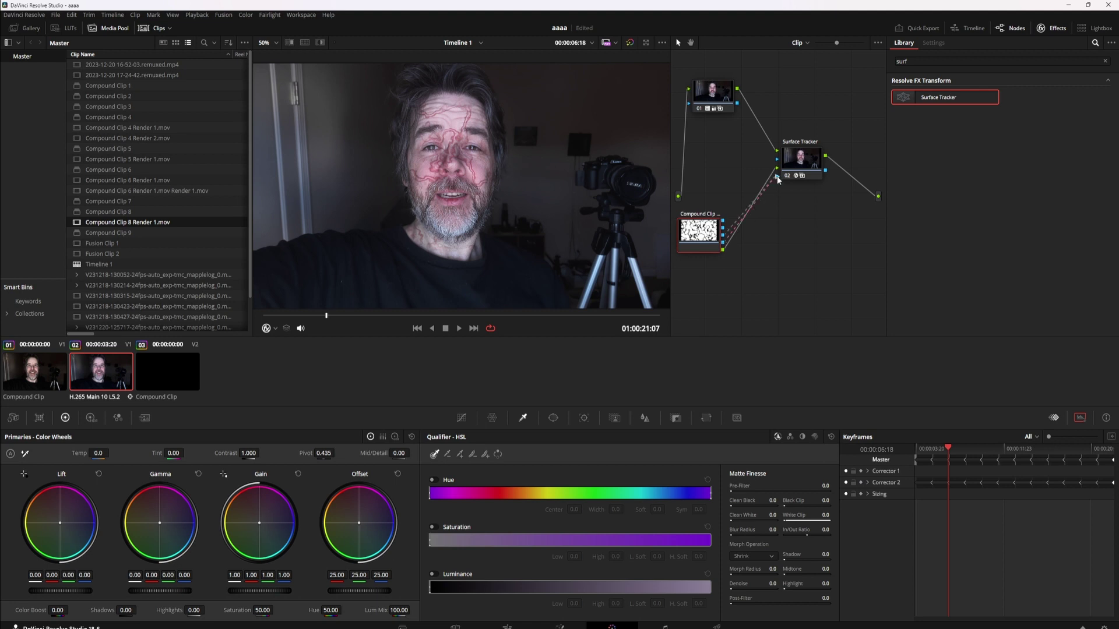
key(space)
key(space)
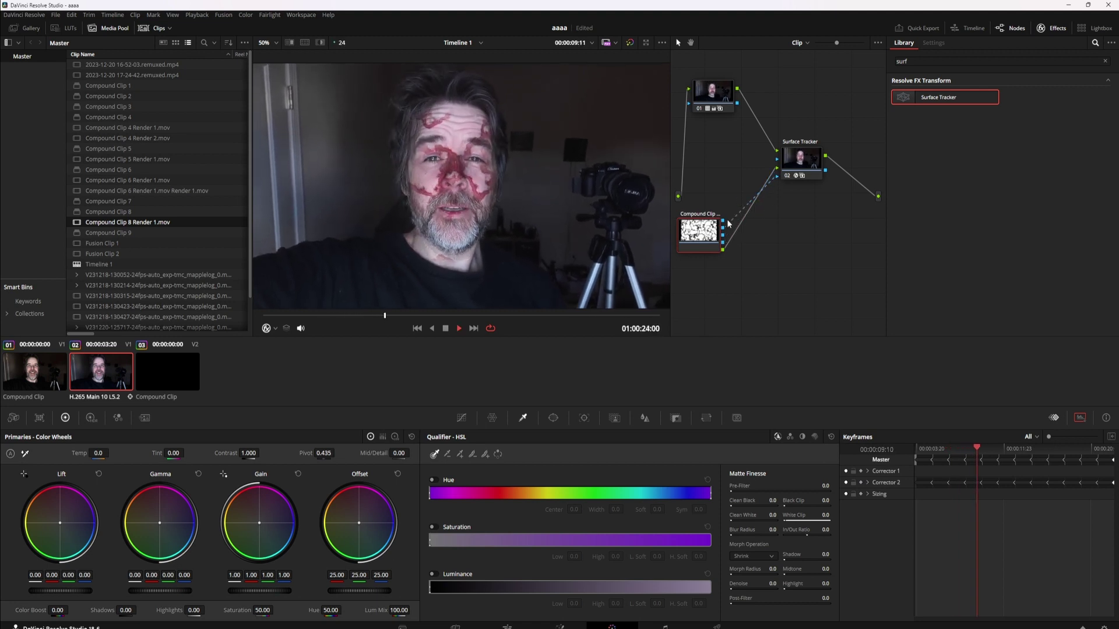
key(space)
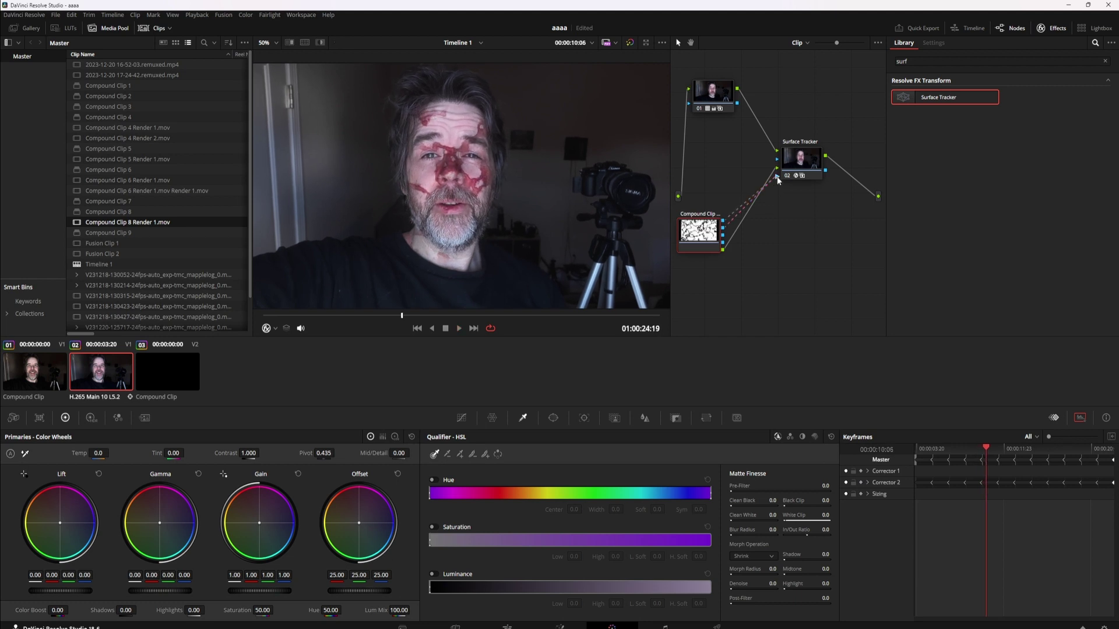
drag(778, 180, 777, 176)
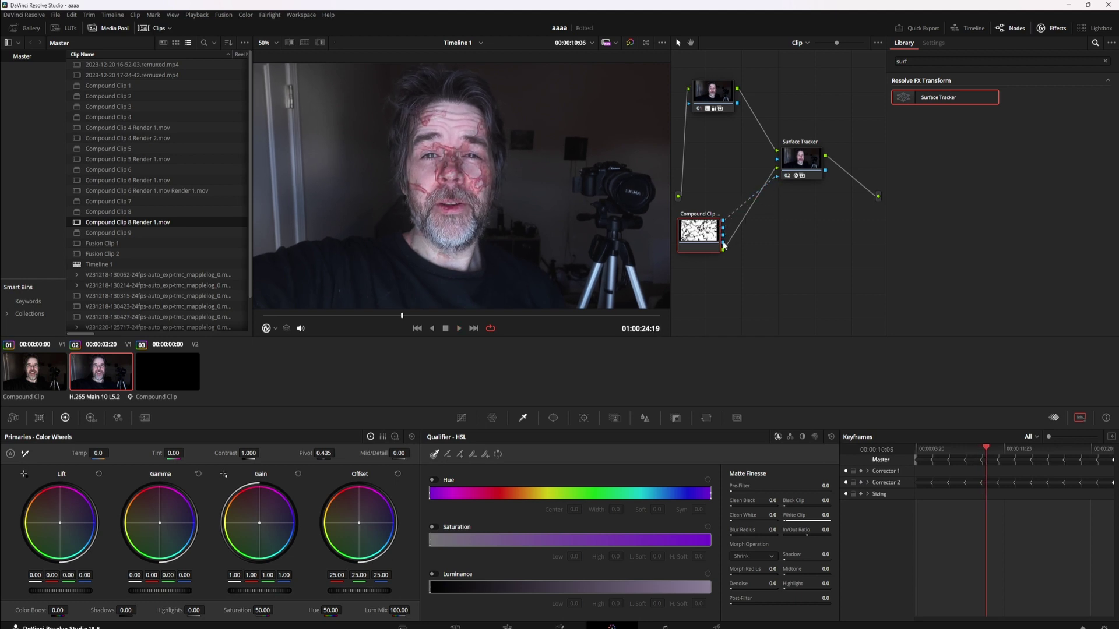
key(space)
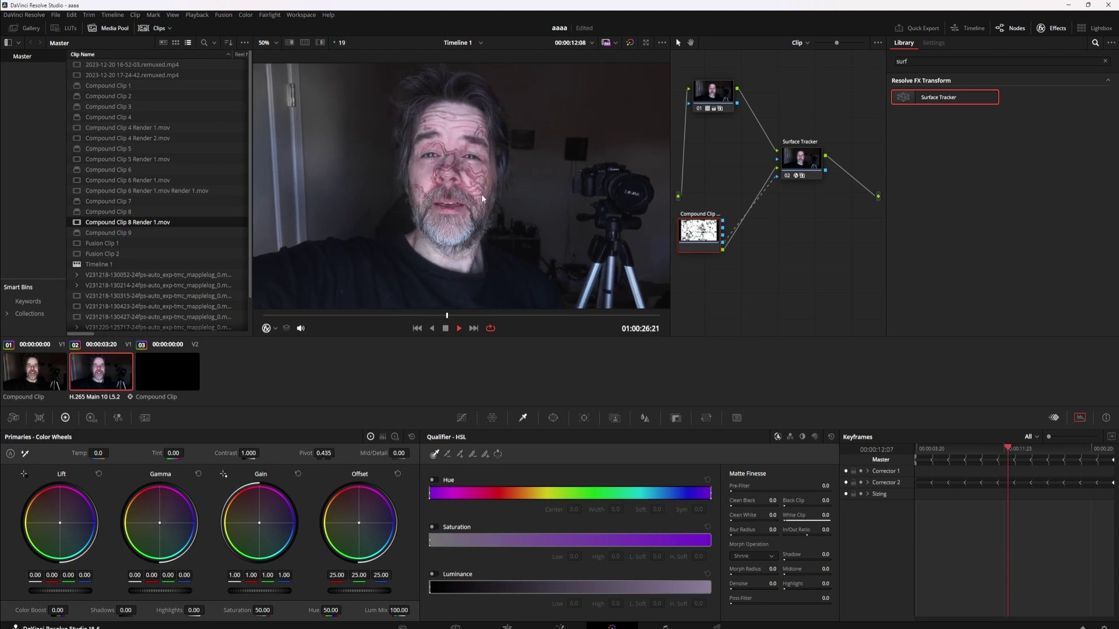
key(space)
- Test a fainter opacity of about 0.34 during playback, then restore Opacity to 1.000
drag(701, 252, 712, 266)
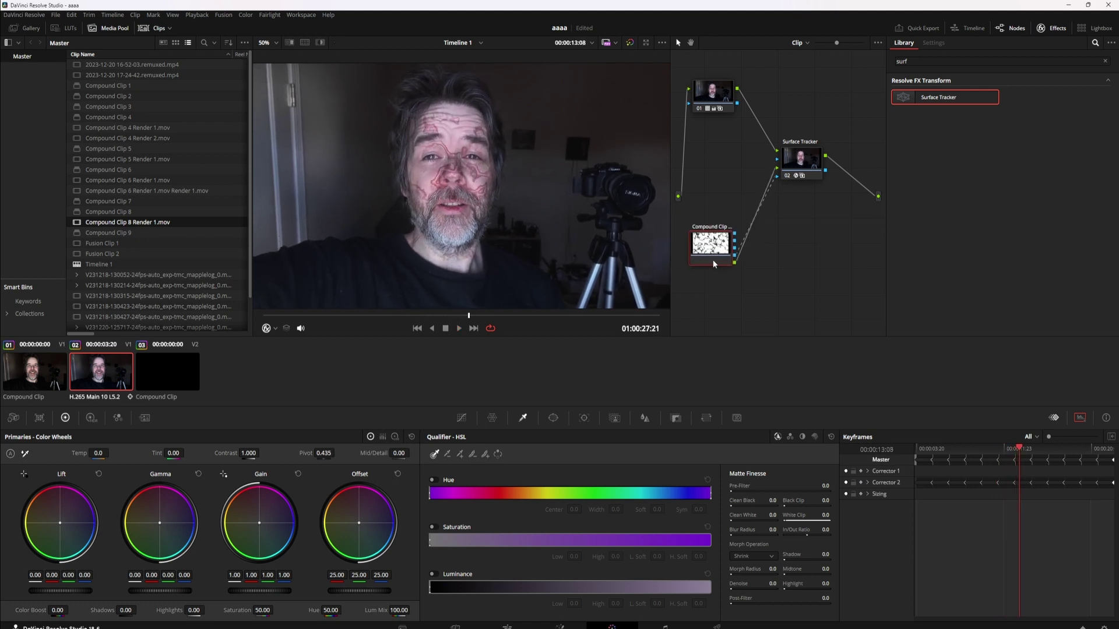
click(801, 159)
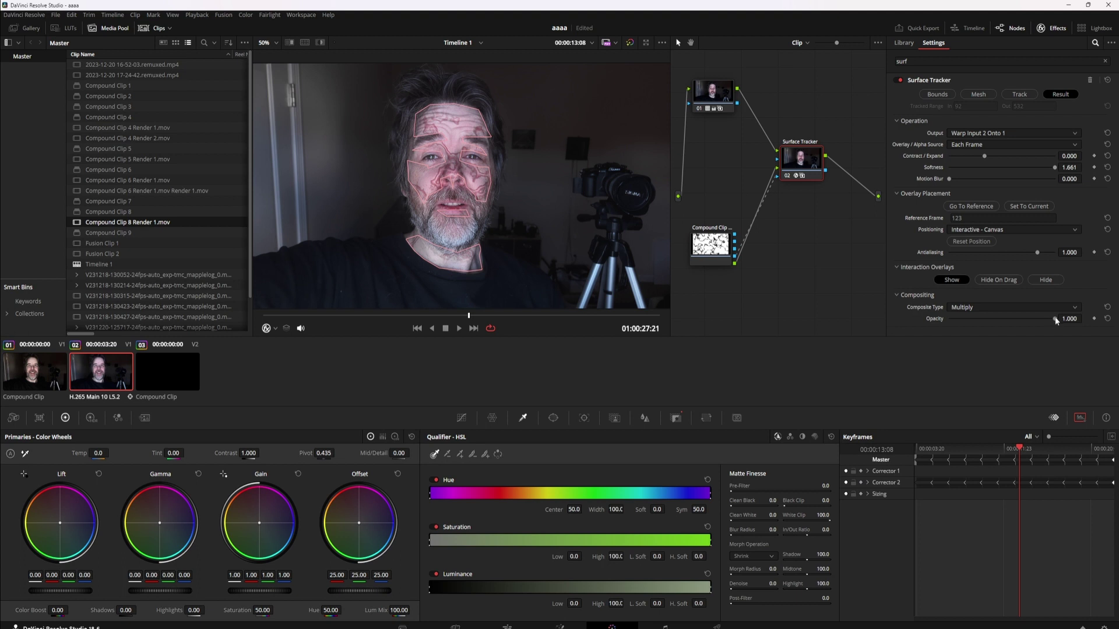
drag(1055, 320, 1011, 327)
key(space)
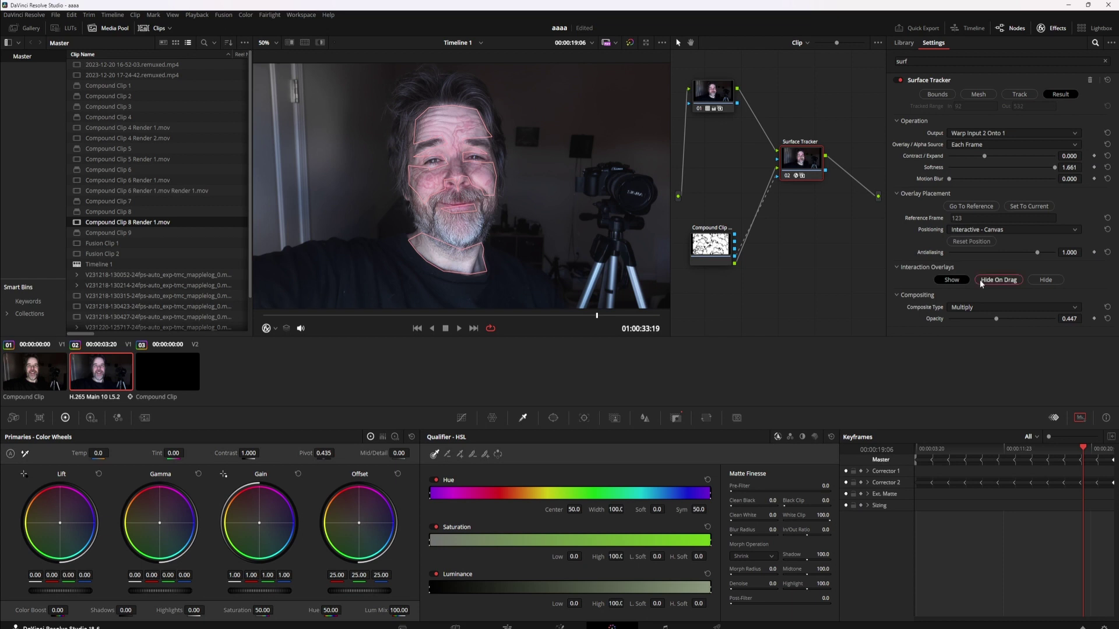
drag(994, 319, 1052, 319)
click(699, 259)
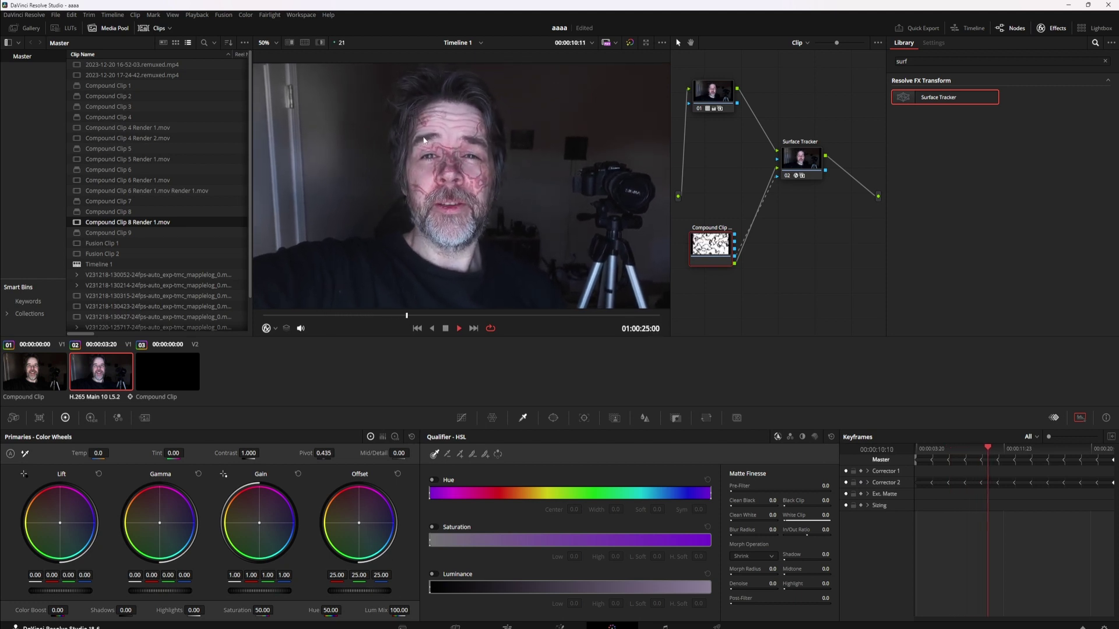
key(space)
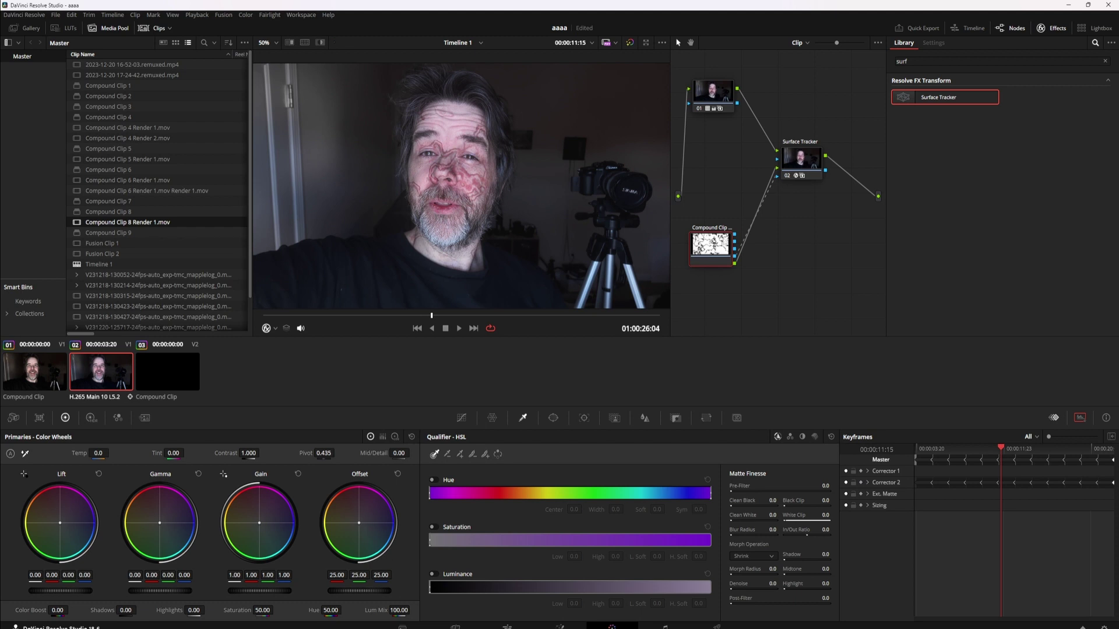
drag(710, 243, 701, 235)
click(802, 158)
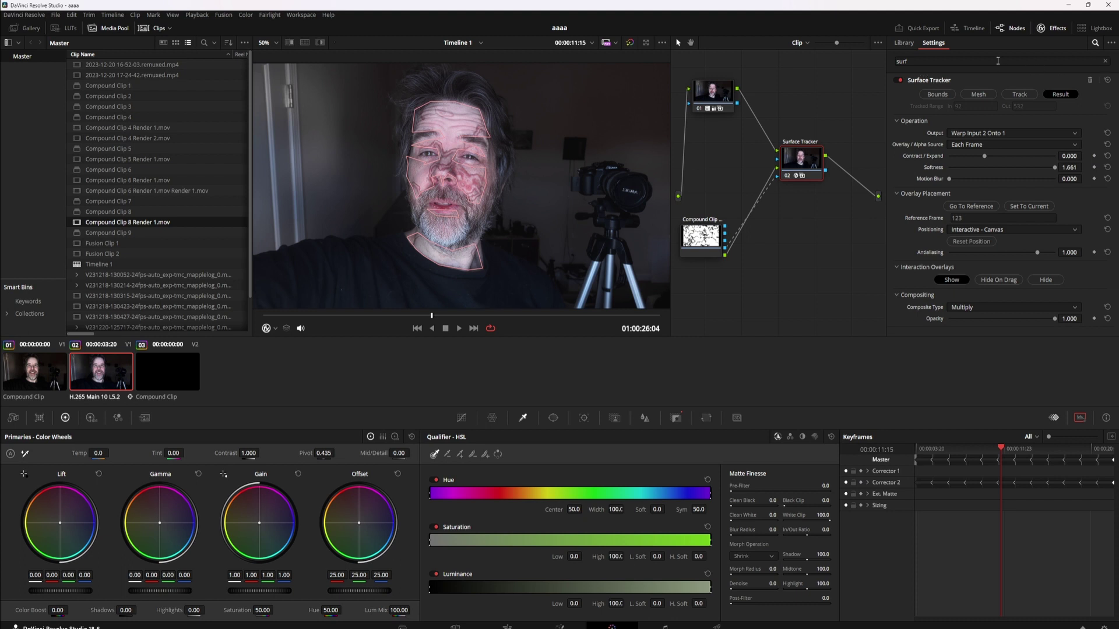
- Add a second Surface Tracker after node 02 and rearrange the node graph
click(904, 46)
drag(935, 102, 862, 190)
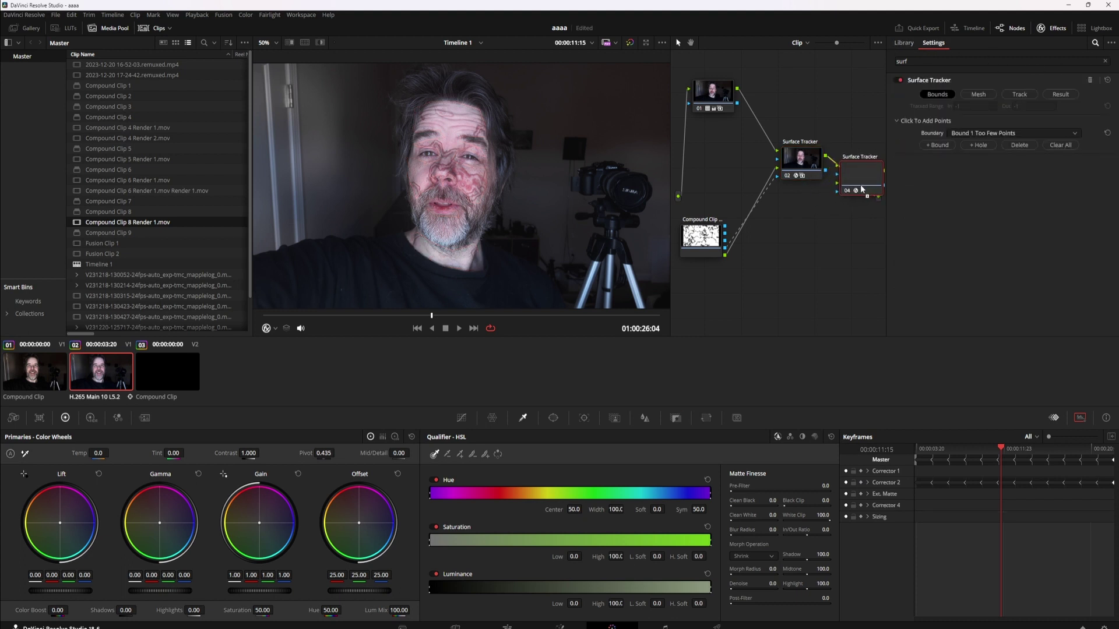
drag(802, 158, 787, 111)
drag(844, 192, 815, 201)
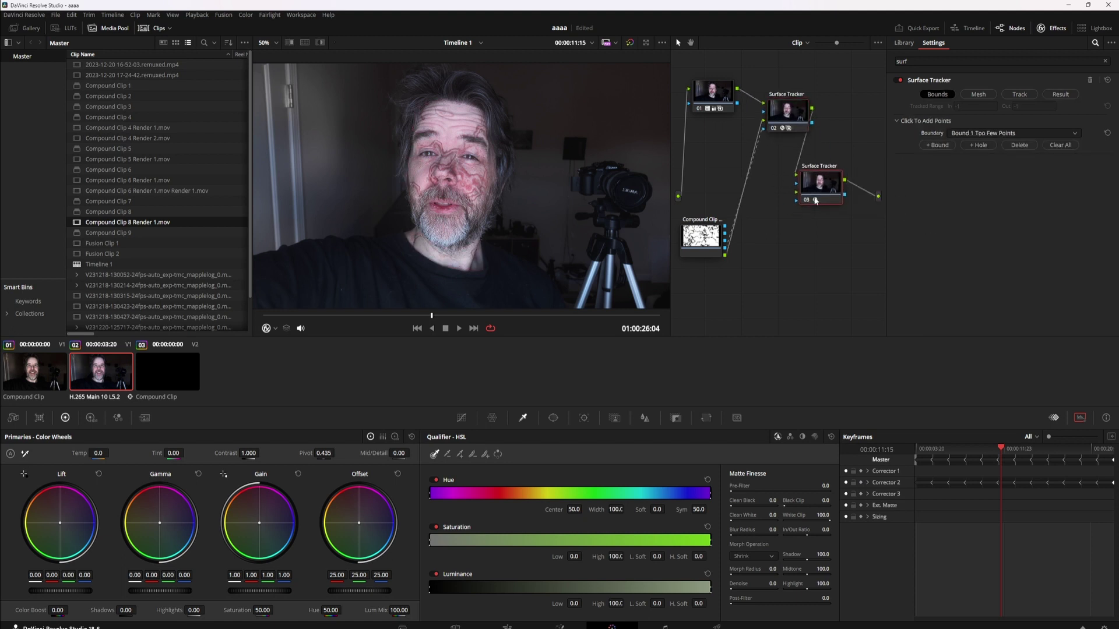
- Draw a boundary around the chin and beard for the second tracker
click(422, 213)
click(421, 231)
click(442, 237)
click(464, 239)
click(470, 220)
drag(469, 236, 441, 246)
click(414, 215)
click(441, 219)
- Generate the chin mesh, track it through the clip, and connect the vein texture as its overlay
click(978, 95)
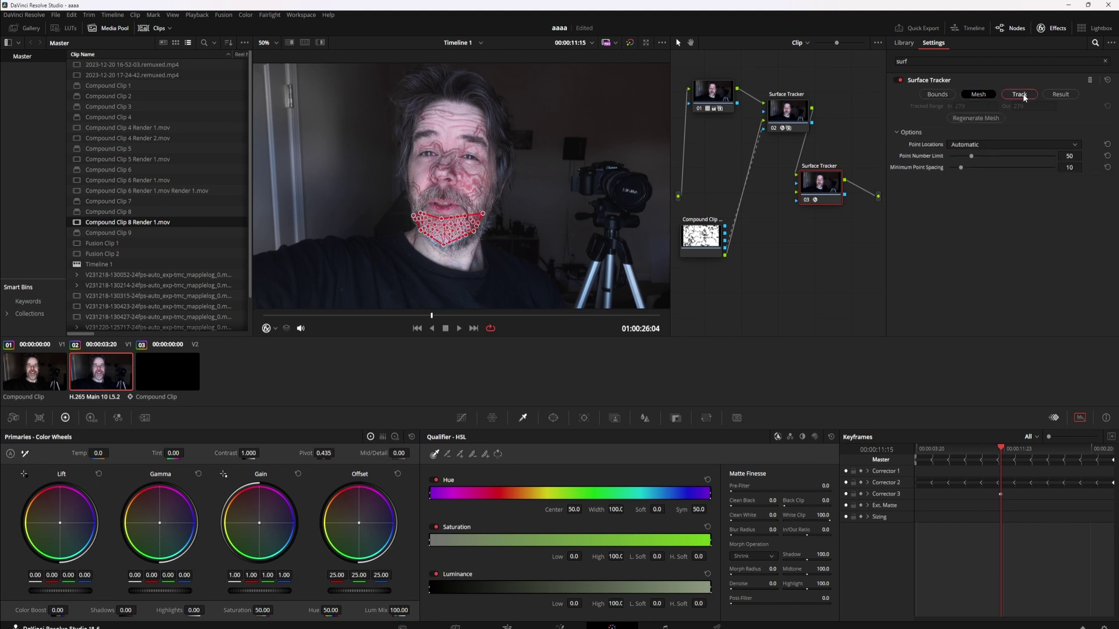
click(1020, 94)
click(1023, 128)
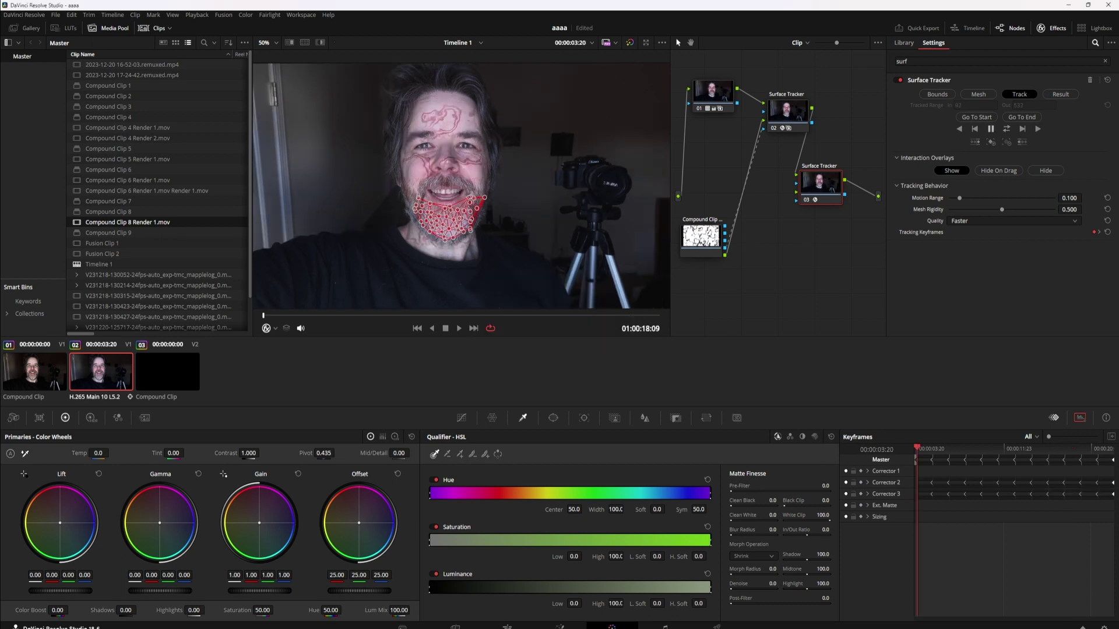
drag(727, 260, 725, 250)
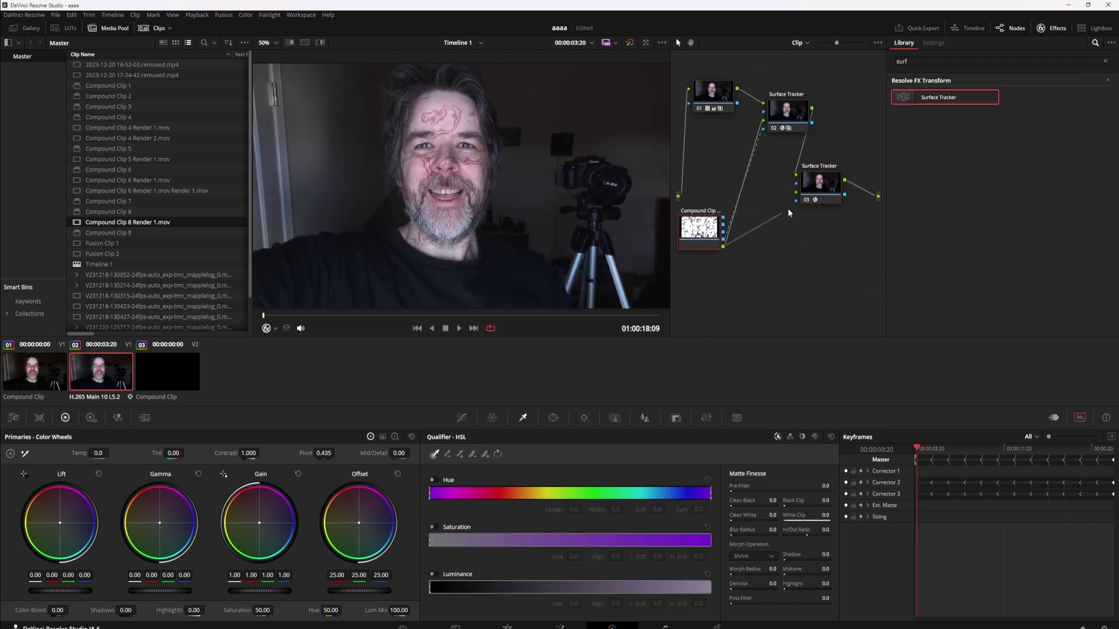
mouse_move(791, 204)
mouse_down()
mouse_move(796, 192)
mouse_move(803, 206)
mouse_move(787, 198)
mouse_move(795, 188)
mouse_up()
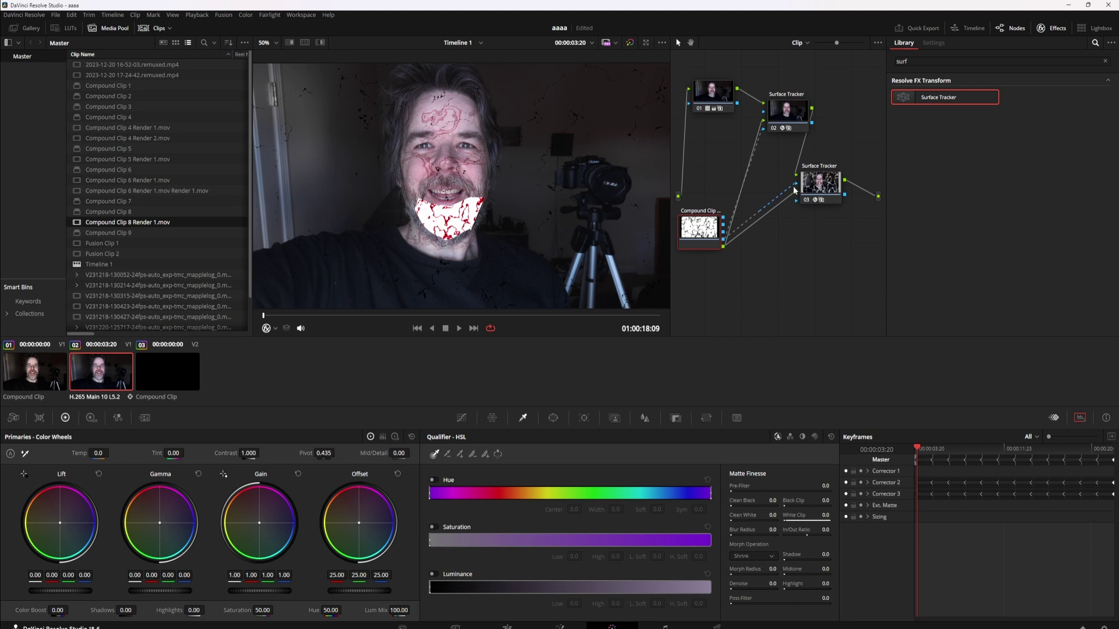
click(821, 185)
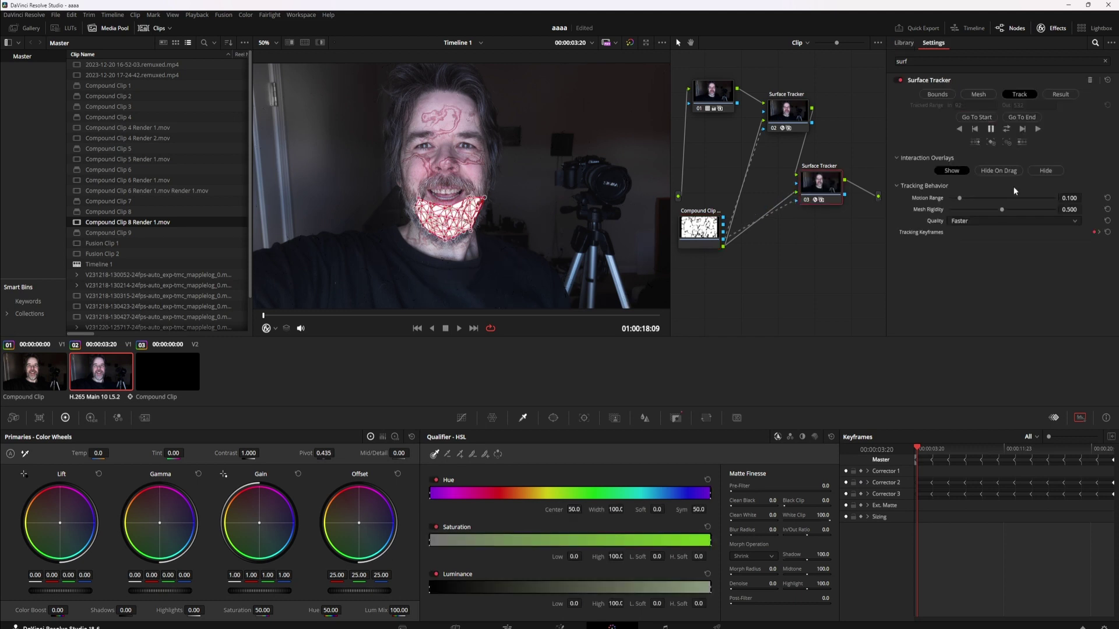
- Set the chin tracker's result to Softness 1.000, Contract/Expand -0.190, Multiply composite, opacity about 0.496
click(1061, 94)
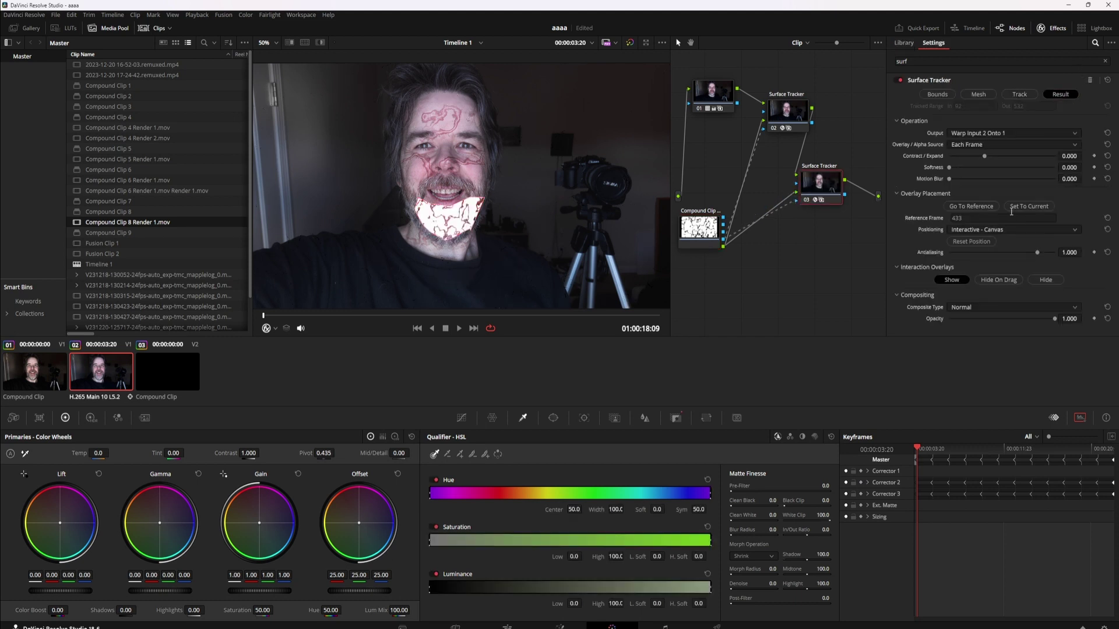
drag(1043, 168, 1103, 161)
drag(984, 159, 945, 162)
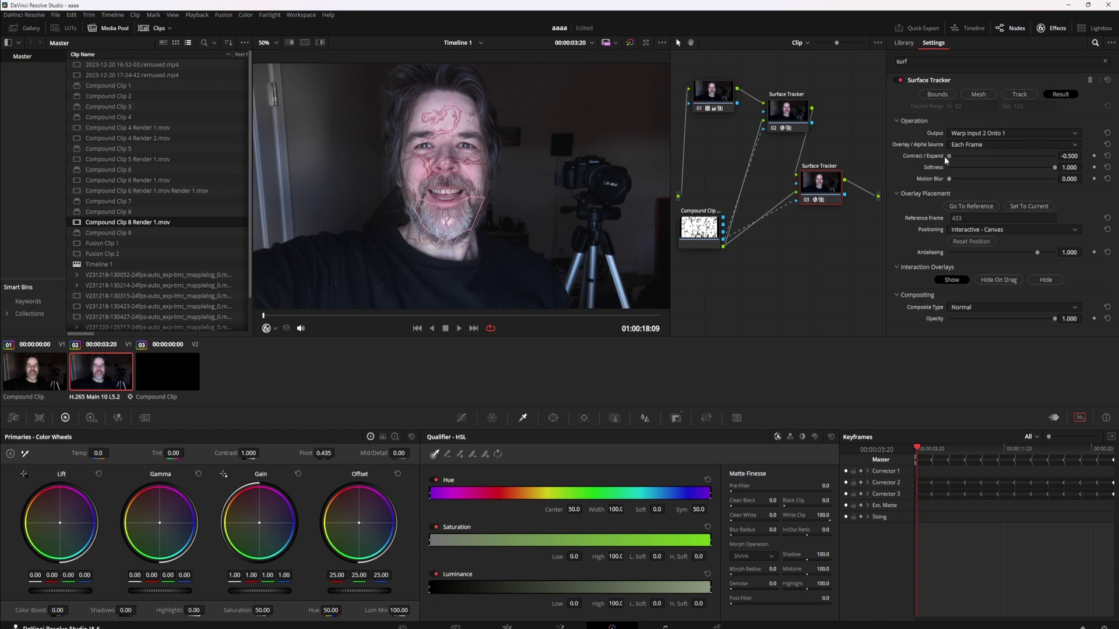
drag(1012, 155, 971, 155)
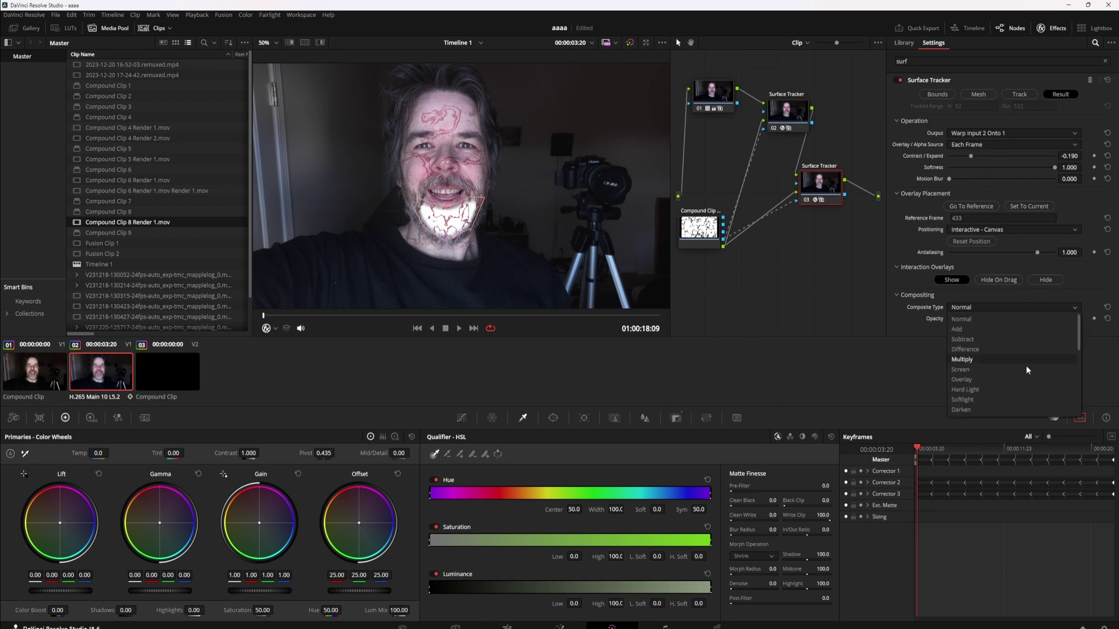
click(1015, 357)
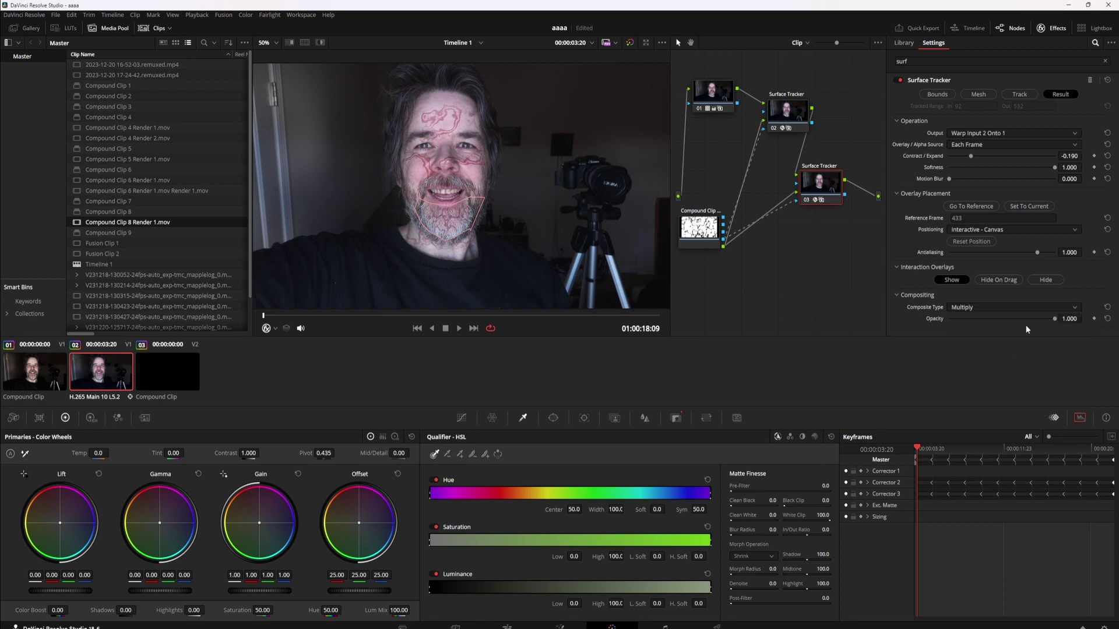
drag(1026, 319, 997, 320)
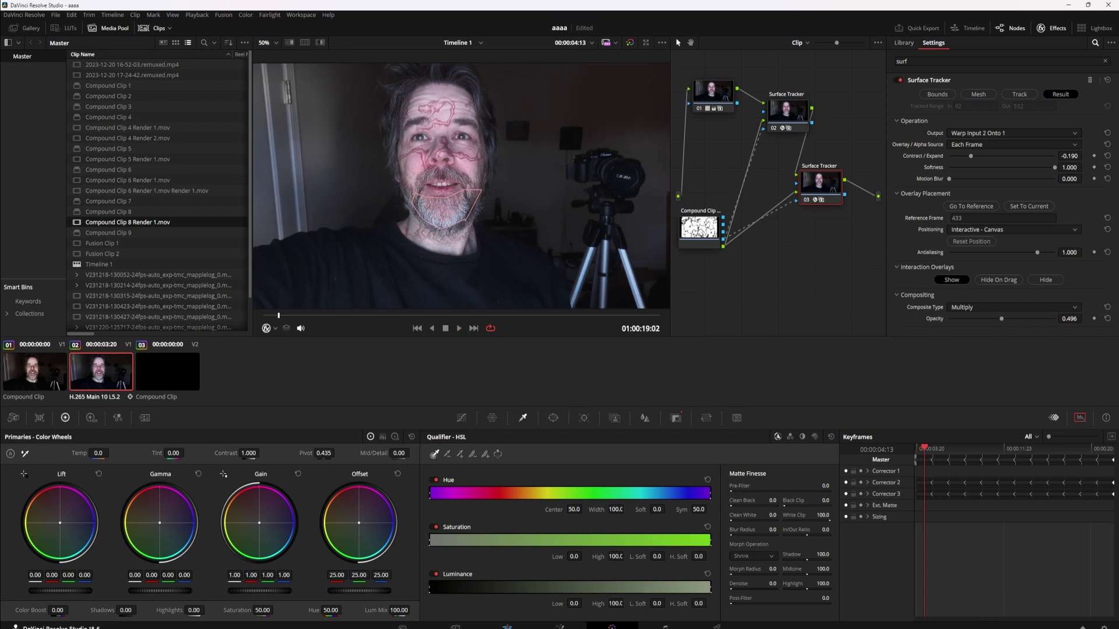
- Back on the Edit page, review playback, nudge Compound Clip 9 later, and select the talking-head clip
key(shift+4)
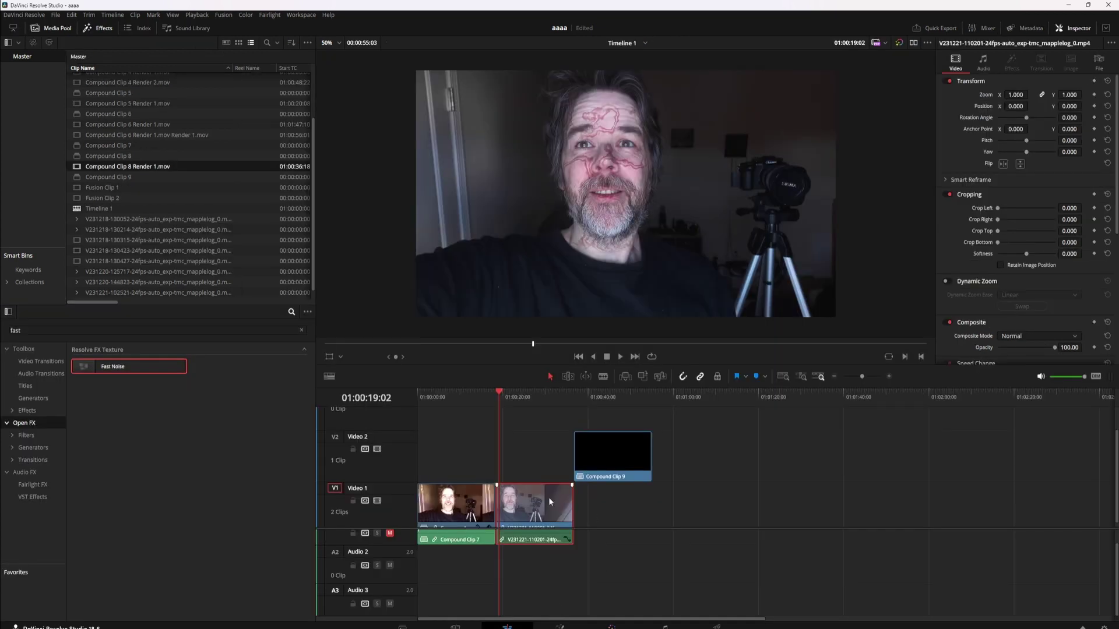
key(space)
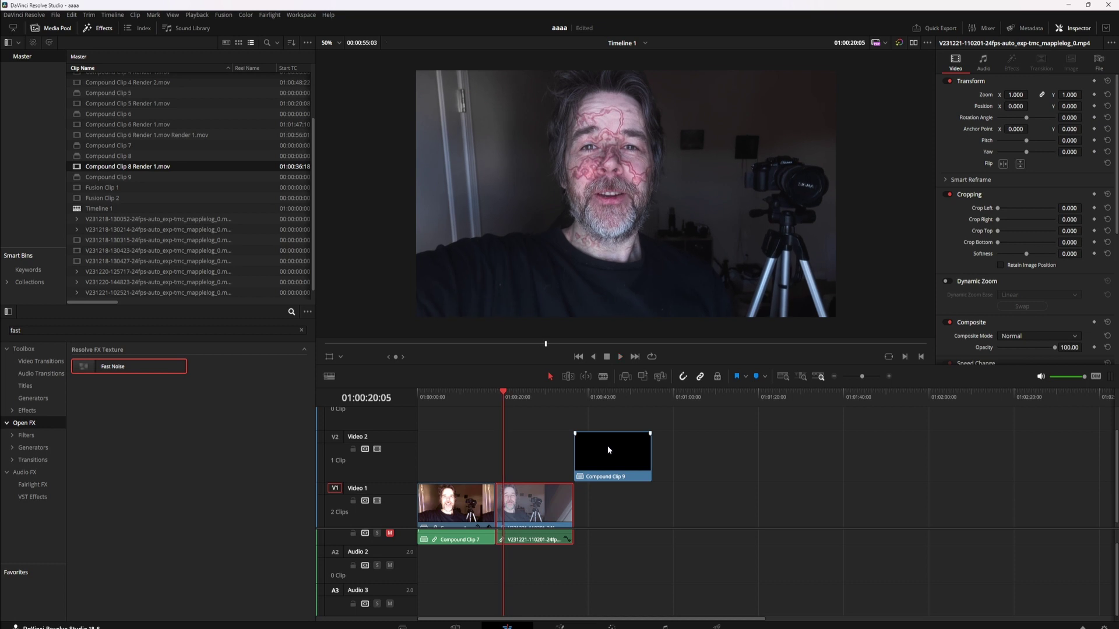
drag(608, 450, 627, 449)
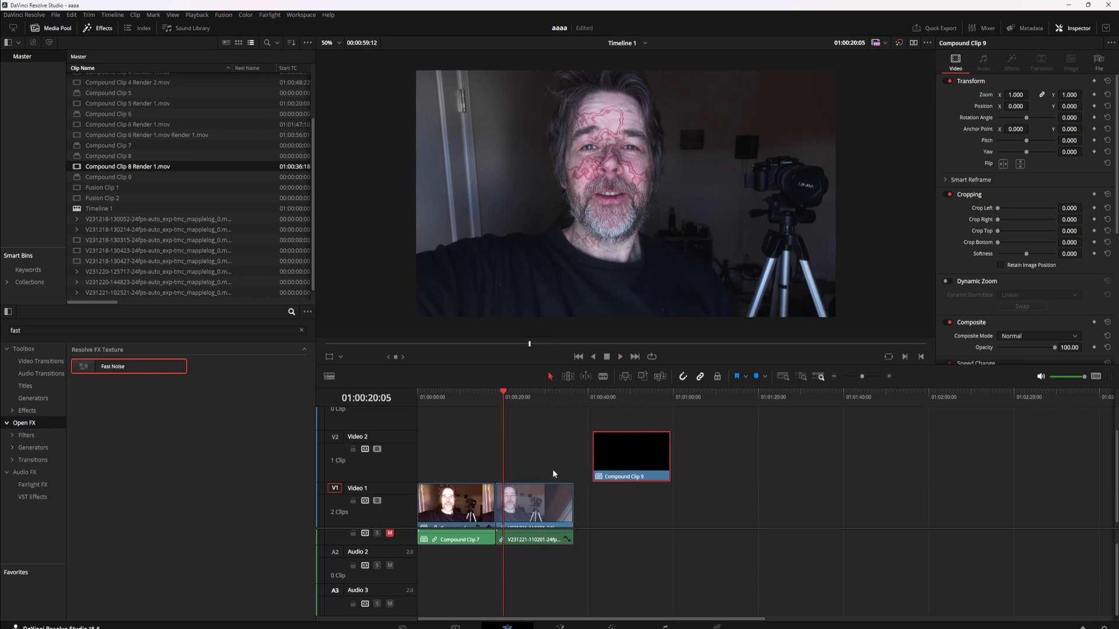
click(519, 411)
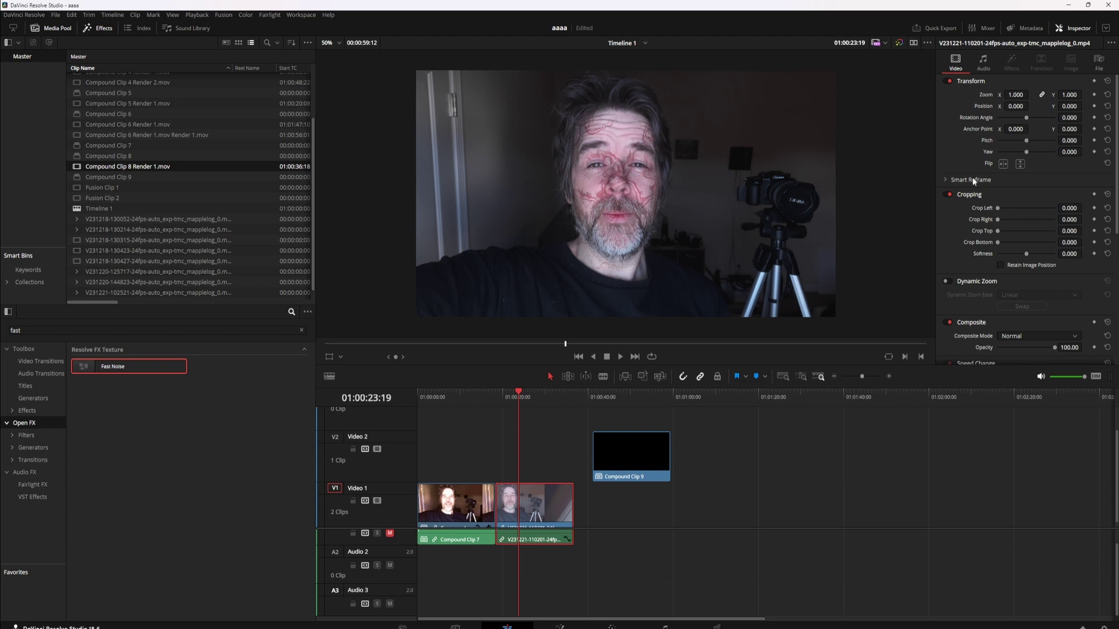
scroll(1115, 211, down, 5)
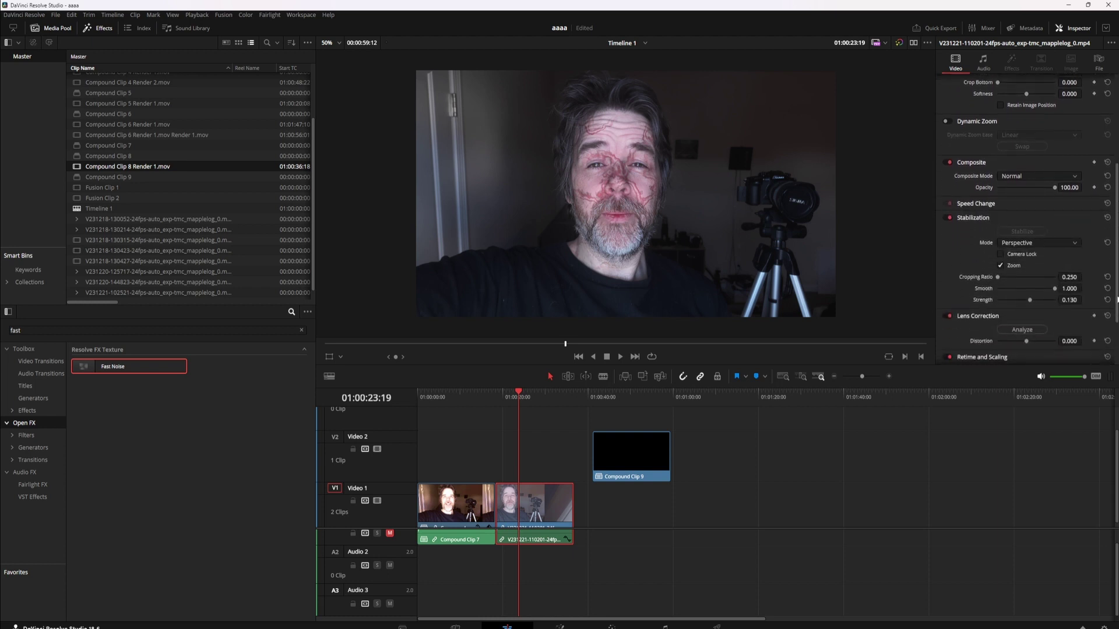
click(1030, 219)
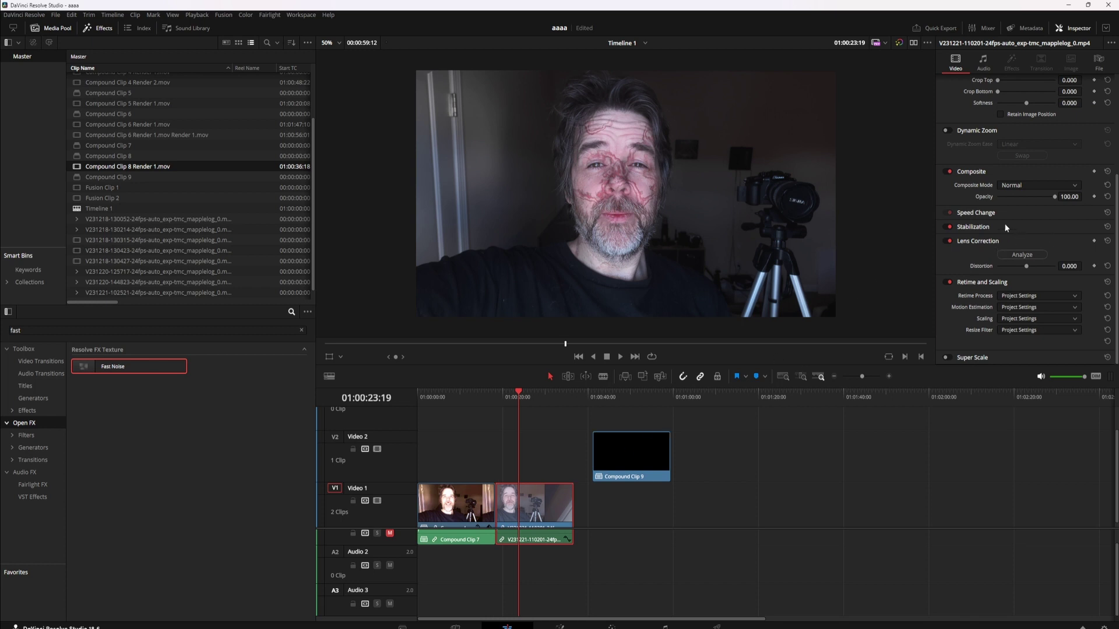
click(997, 227)
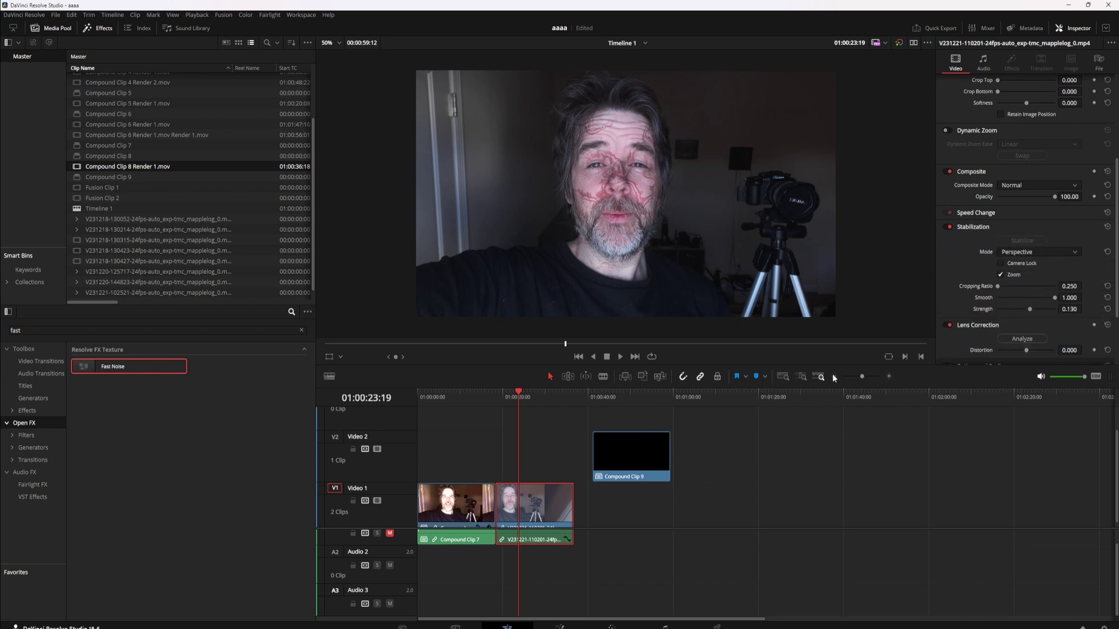
- Turn the talking-head clip into a compound clip named 'Finalized' and play it back
right_click(555, 496)
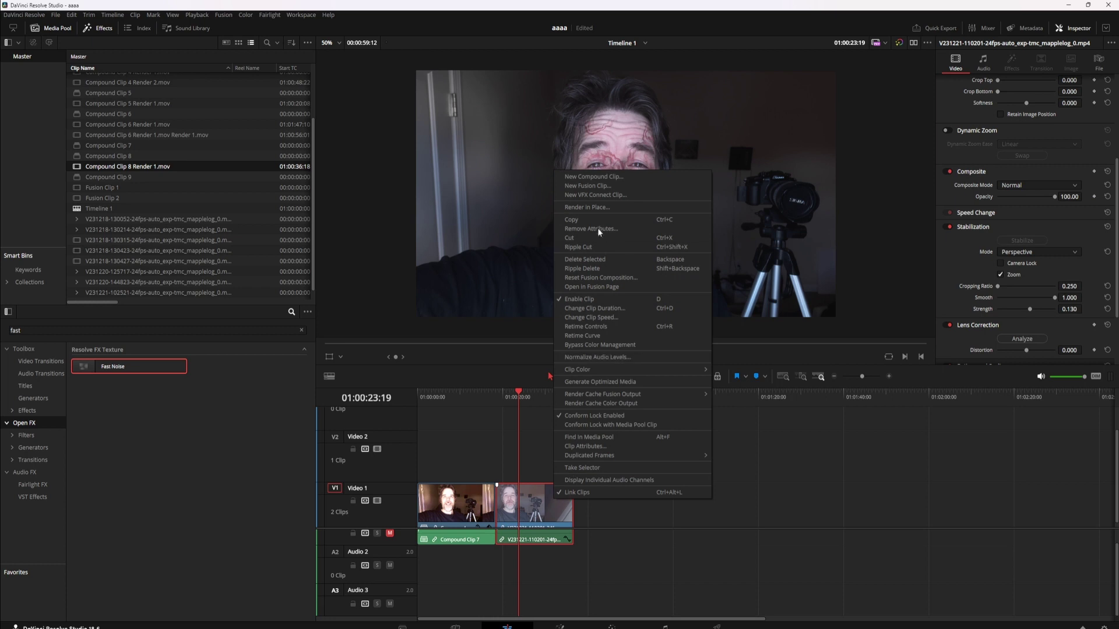
click(594, 177)
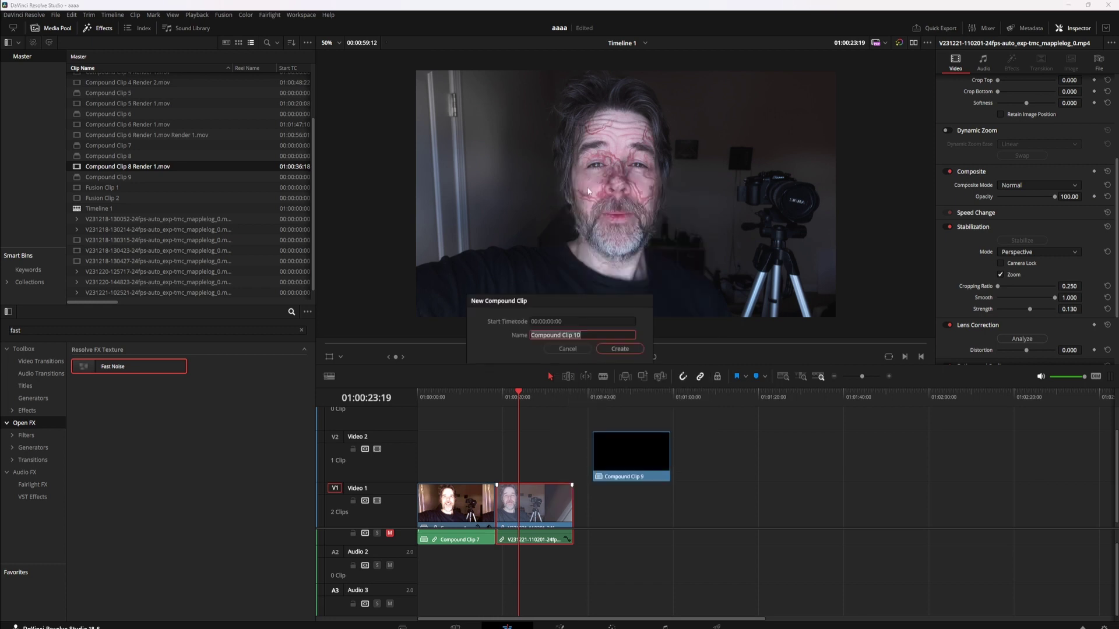
text(Finalized)
key(Return)
key(space)
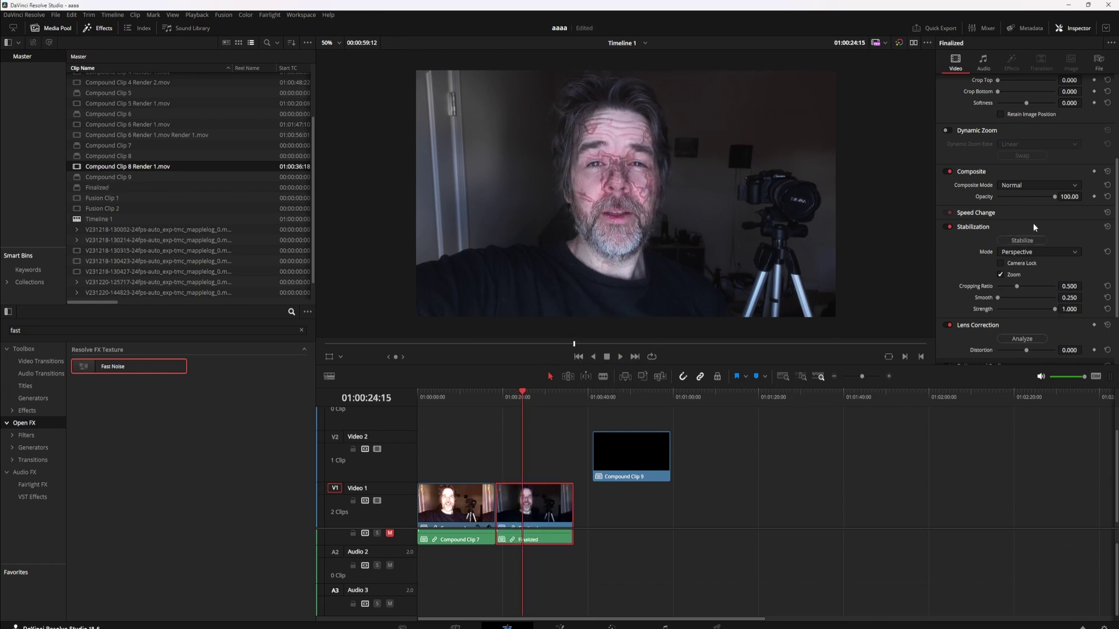
- Stabilize the Finalized clip and set Zoom to 1.55 with Position Y at -44
scroll(1116, 173, up, 3)
scroll(1017, 194, down, 5)
click(1020, 190)
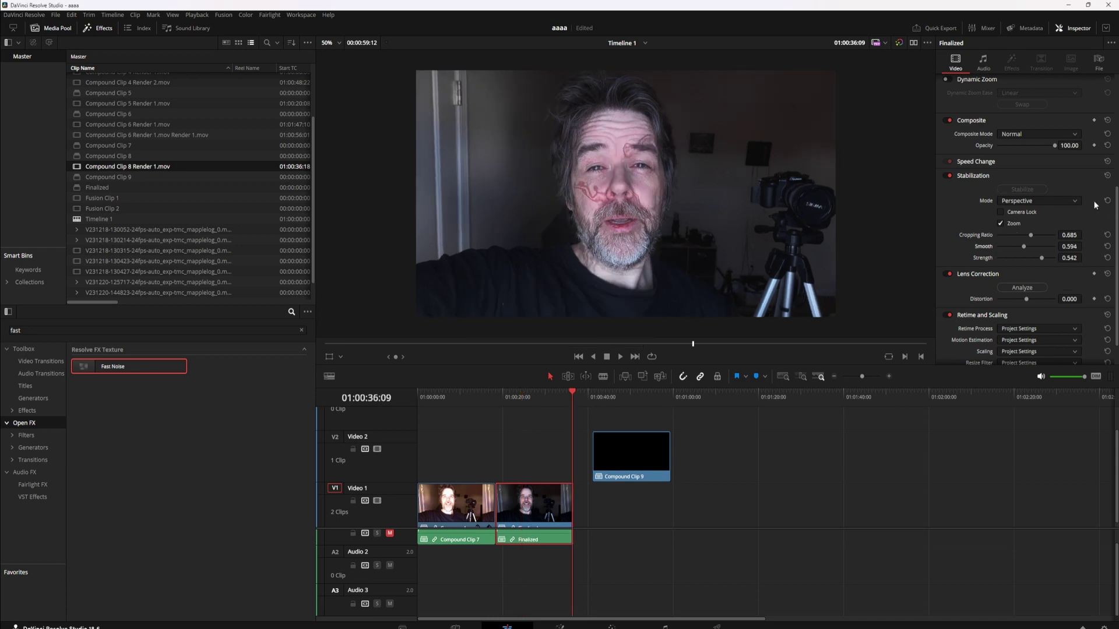
drag(1117, 211, 1116, 111)
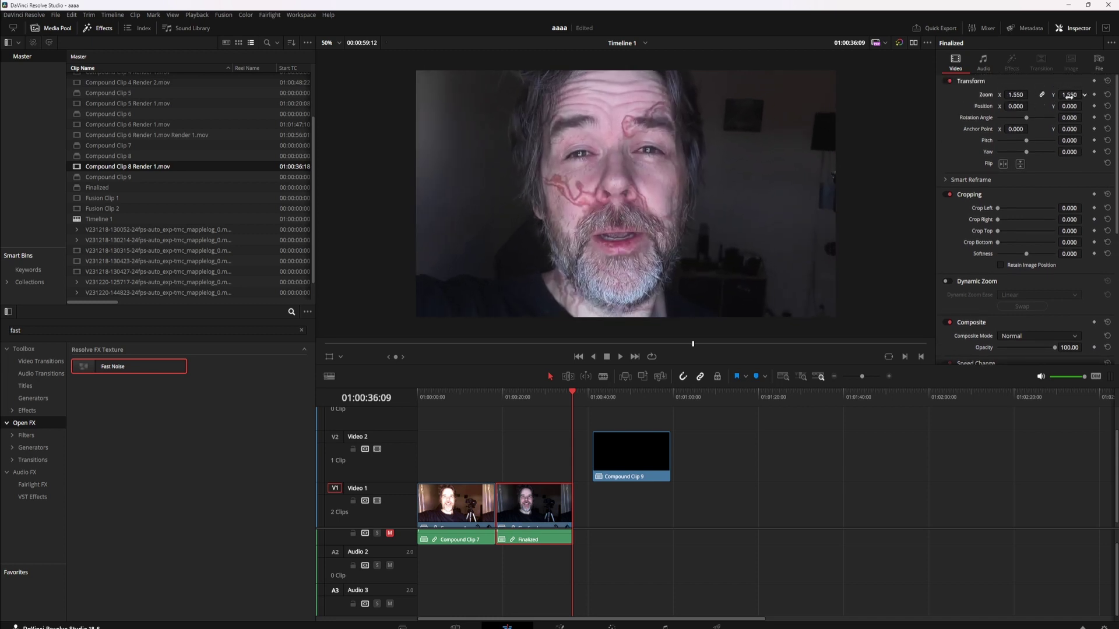
- Play back the stabilized, zoomed clip from about 01:00:22, then go to the Color page
click(512, 395)
key(space)
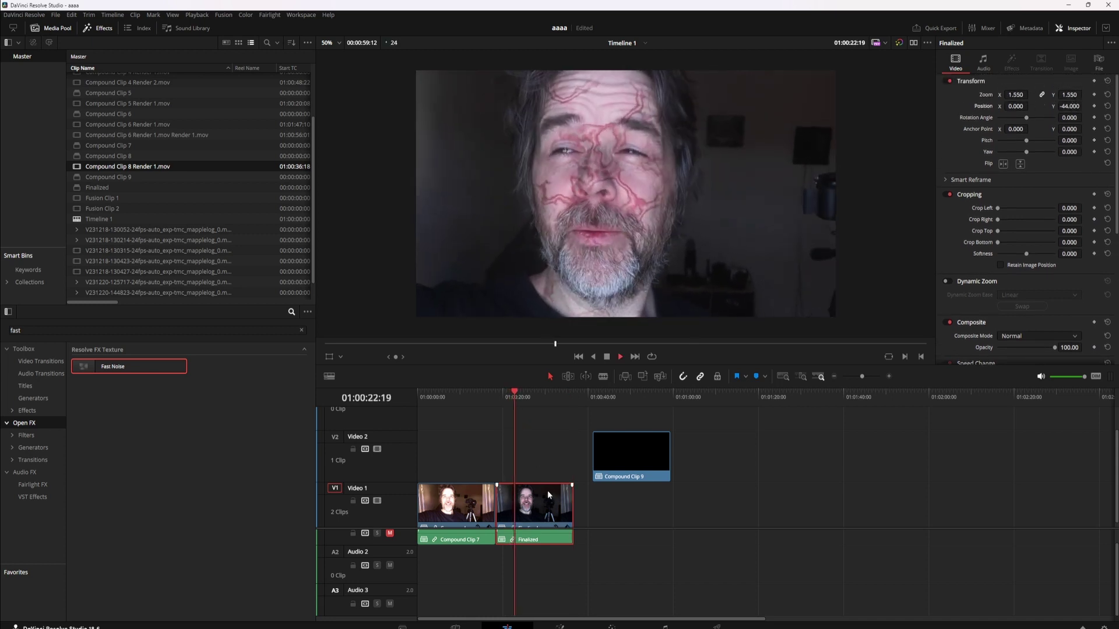
key(space)
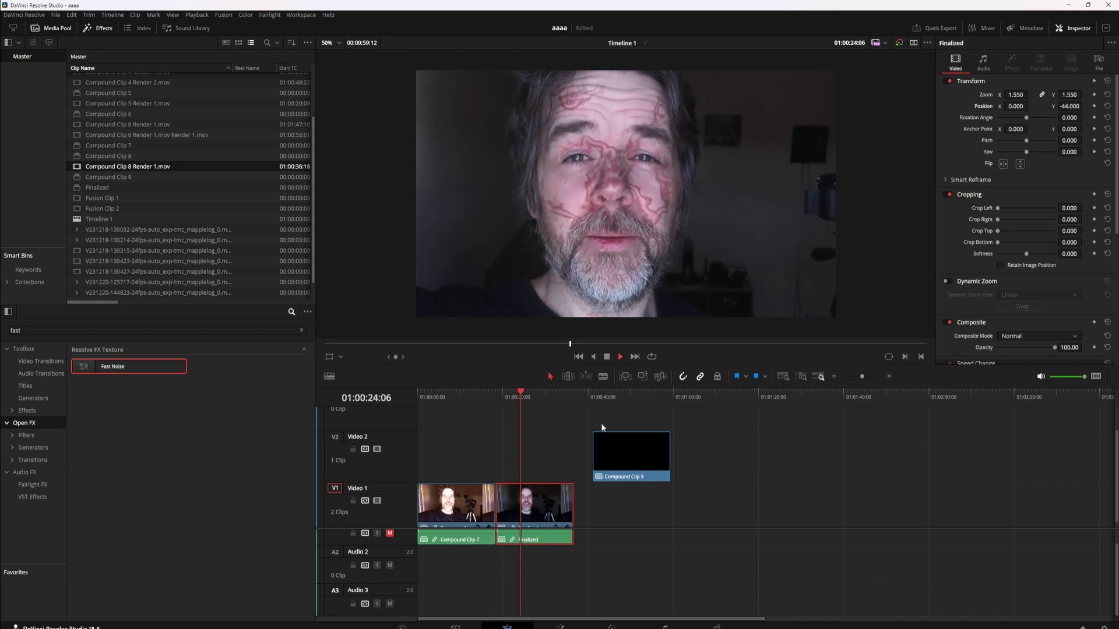
click(613, 626)
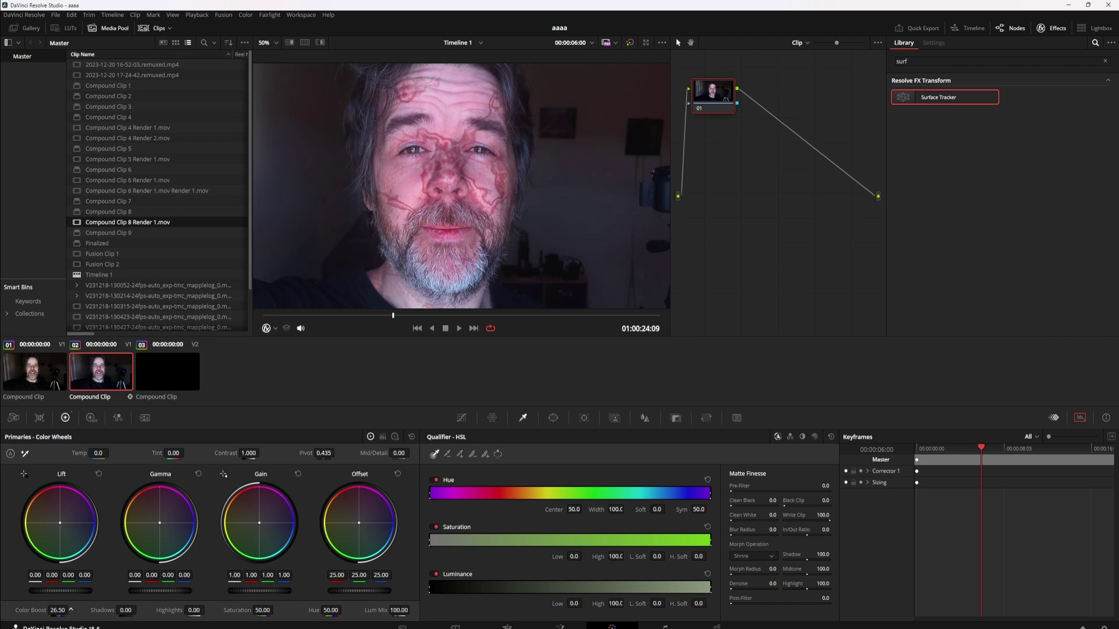
- Grade the clip with Color Boost -9.50 and a warmer Offset balance, check scopes and playback, then return to Edit
drag(71, 609, 73, 609)
key(ctrl+shift+w)
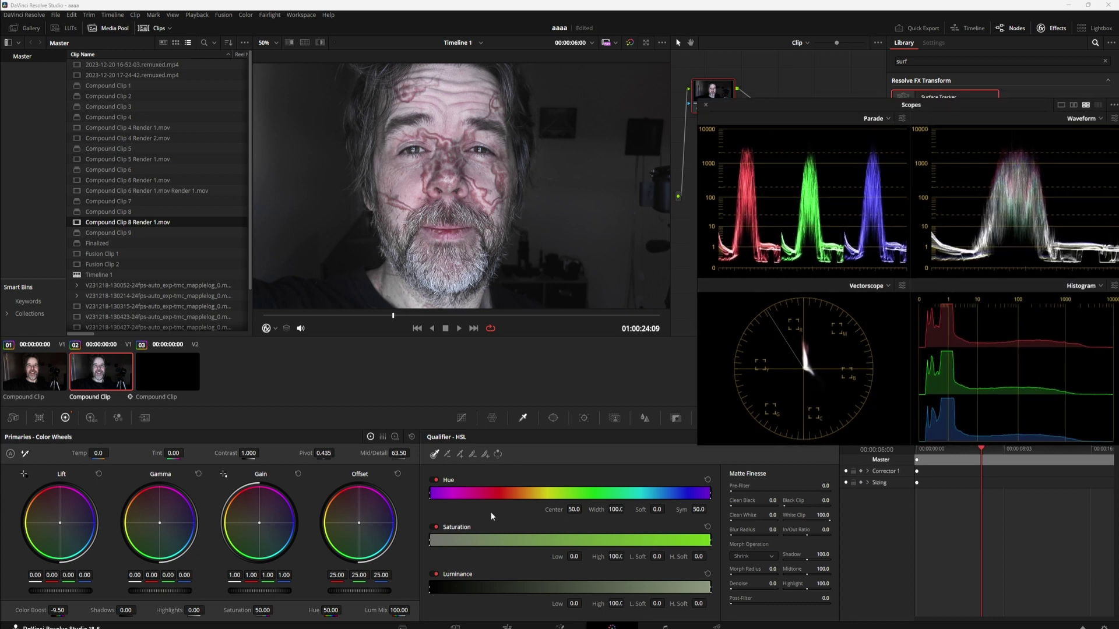
drag(358, 526, 350, 524)
key(space)
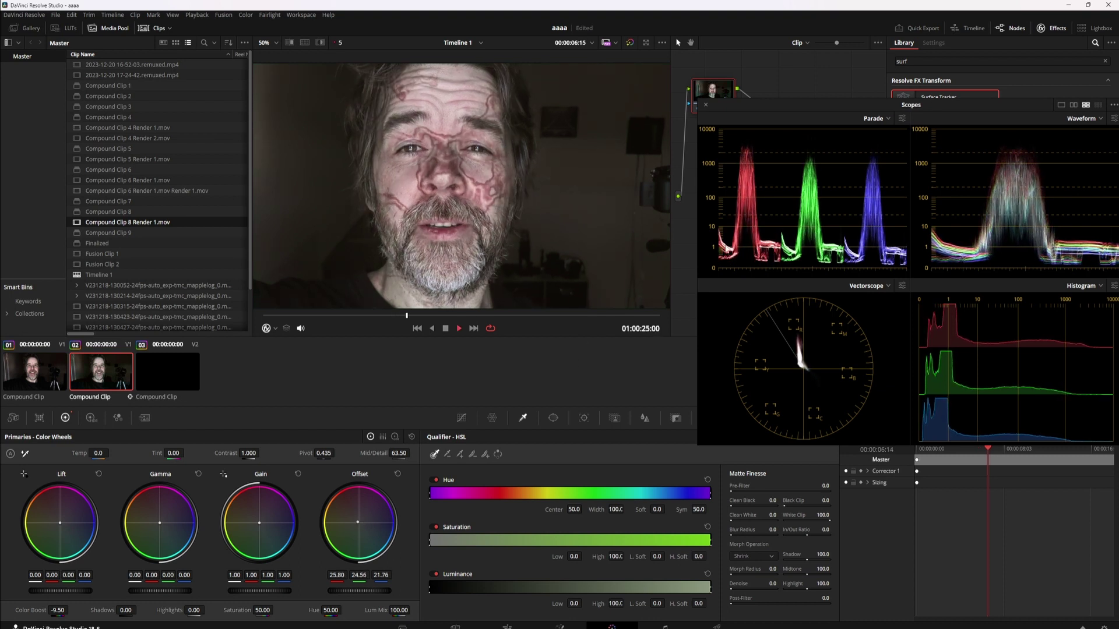
key(ctrl+shift+w)
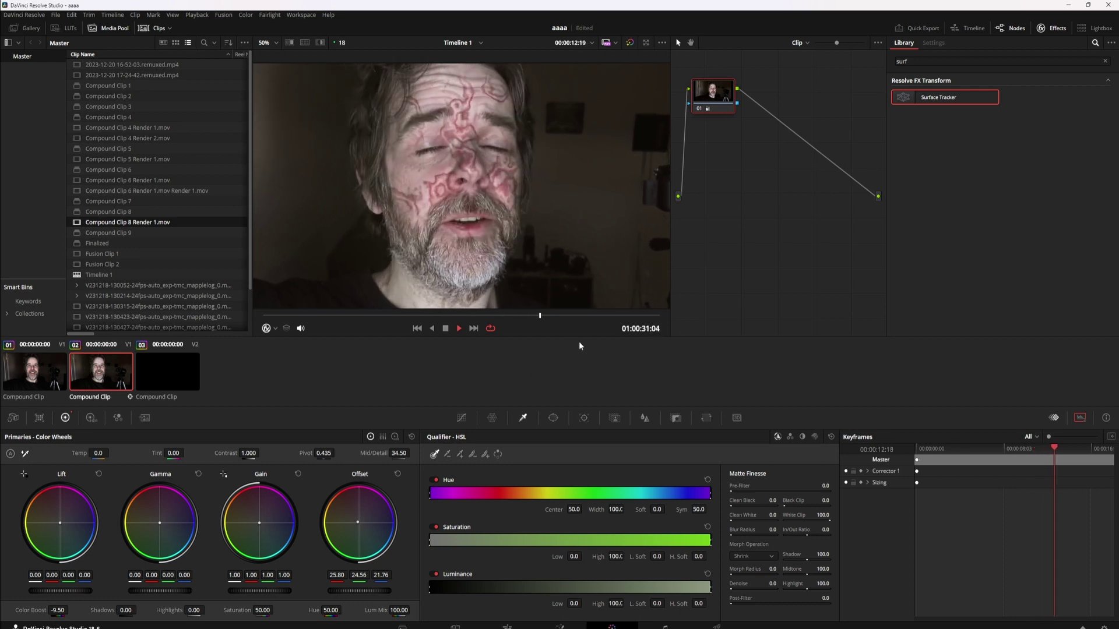
key(space)
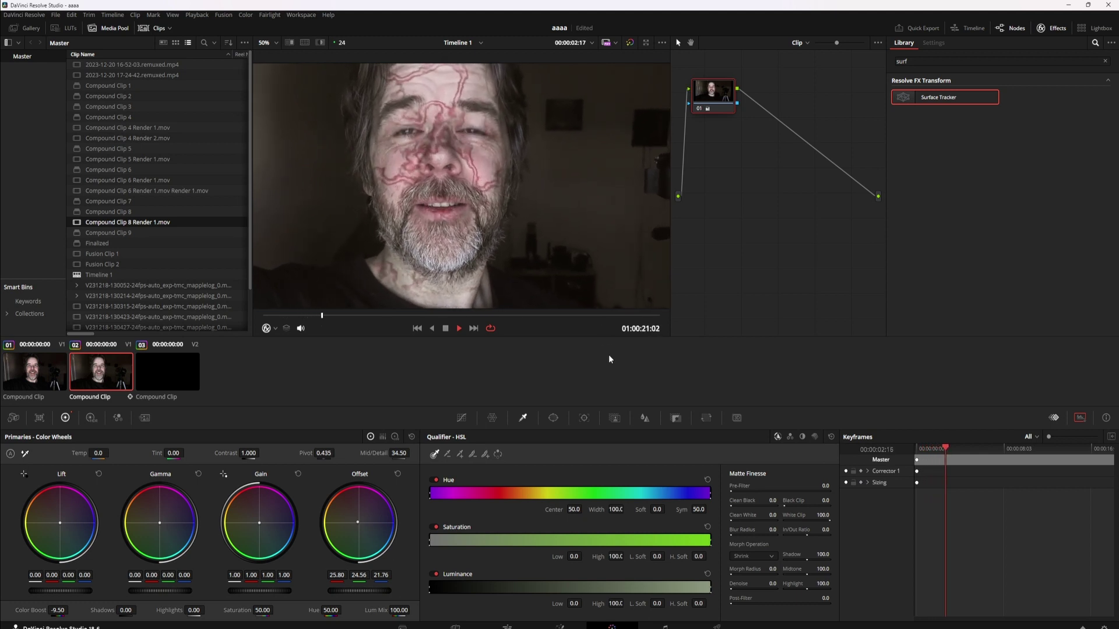
key(space)
click(507, 626)
drag(513, 394, 540, 394)
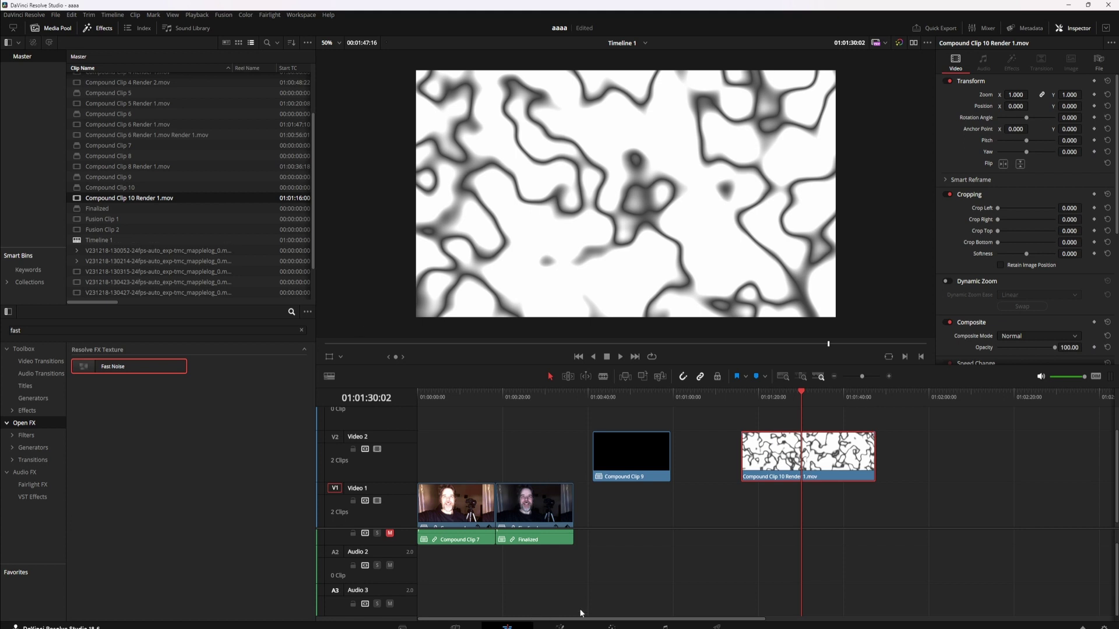
- Break the Finalized compound clip back into its source clips using Decompose in Place, Using Clips Only
click(612, 627)
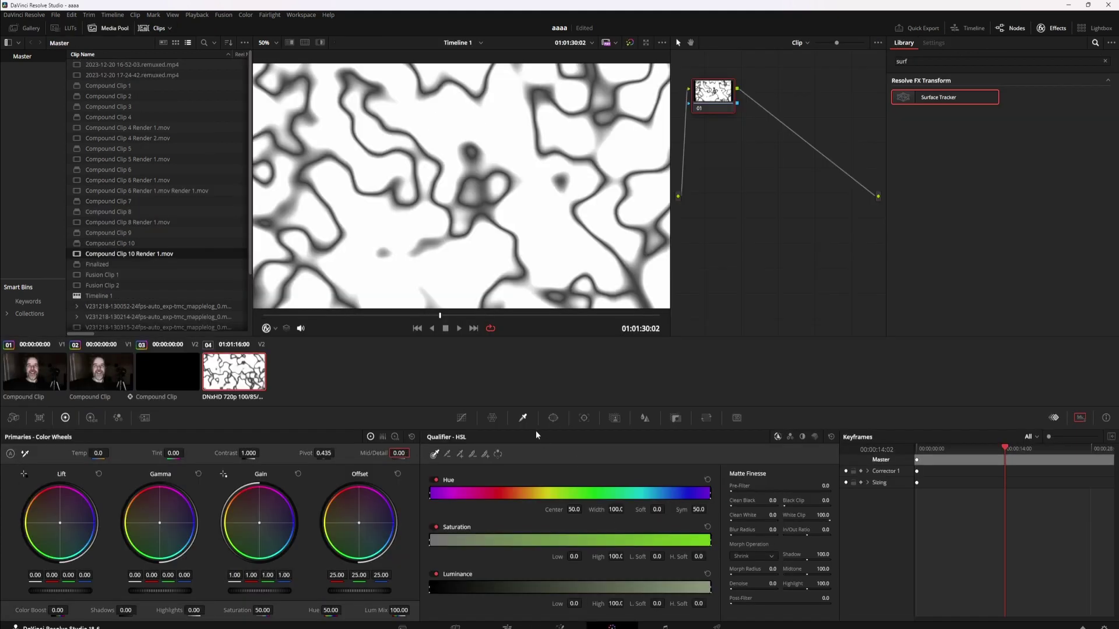
click(108, 382)
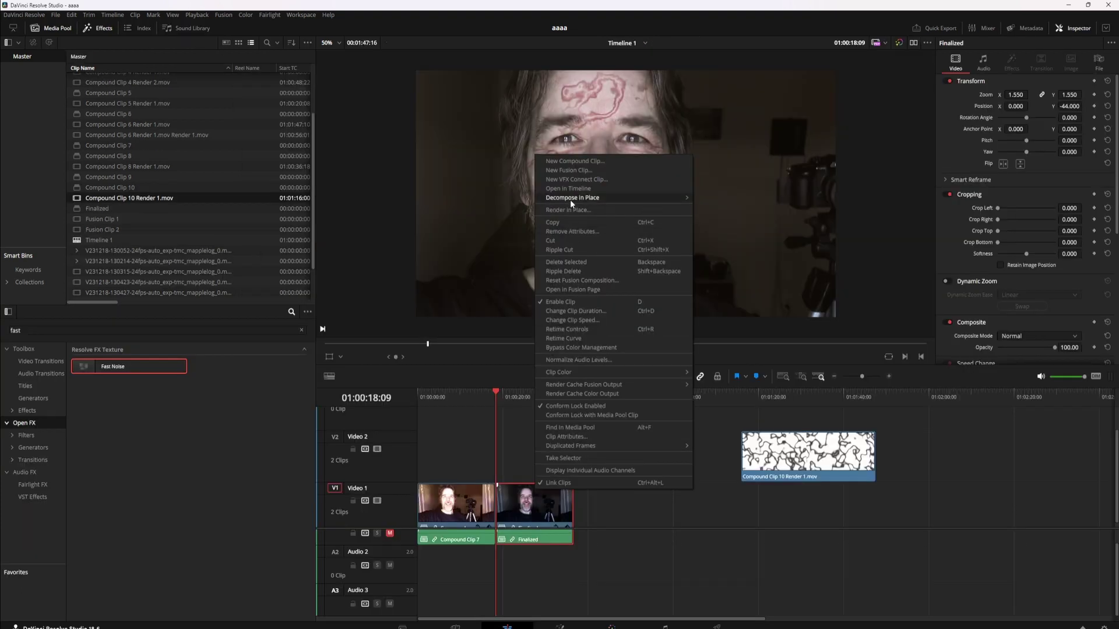
mouse_move(610, 198)
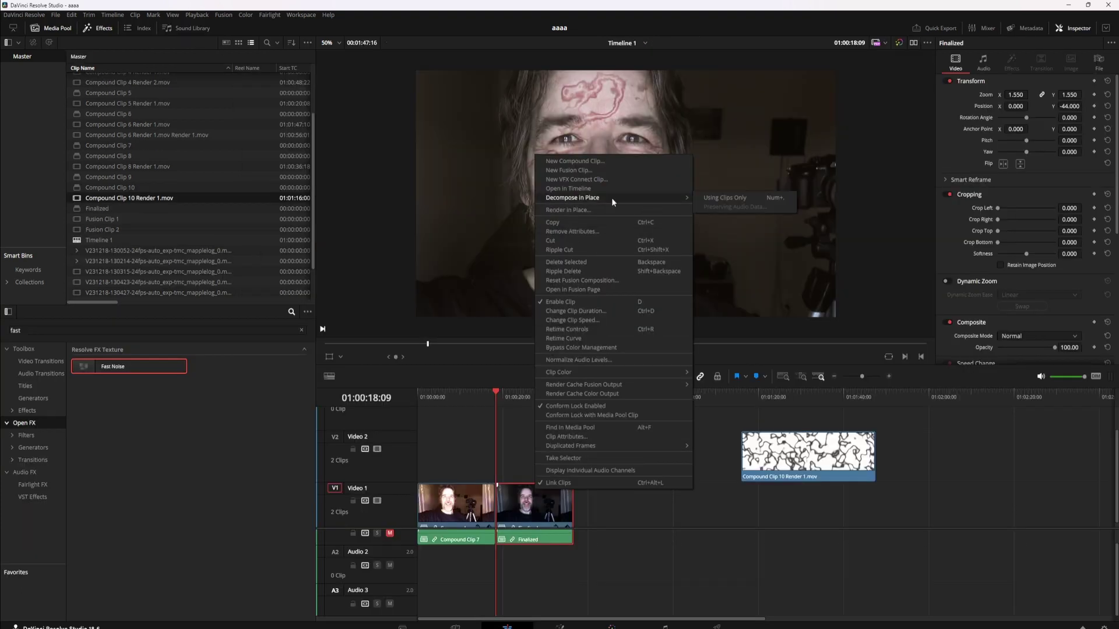
click(709, 198)
- Add Compound Clip 10 Render 1.mov as a node input in the face clip's Color graph and preview it
click(530, 401)
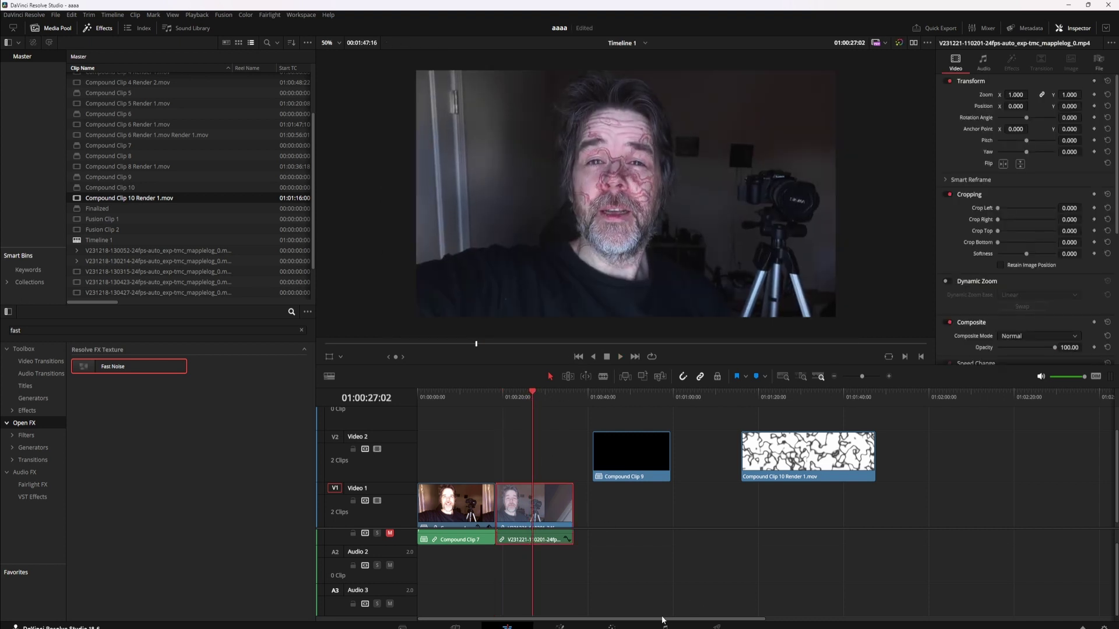
click(612, 626)
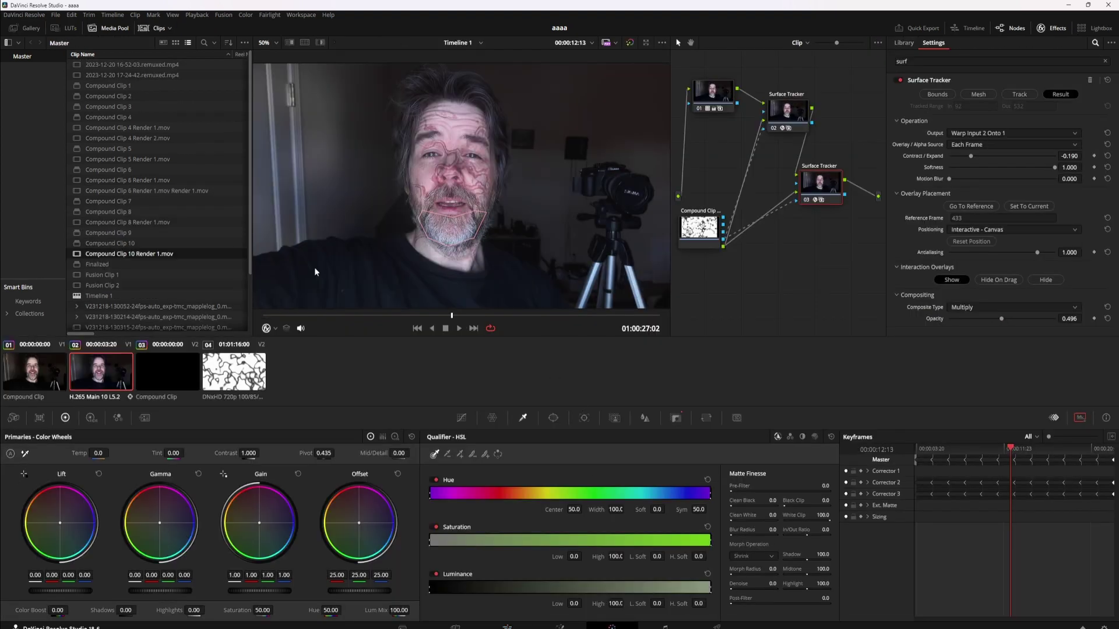
drag(138, 260, 763, 120)
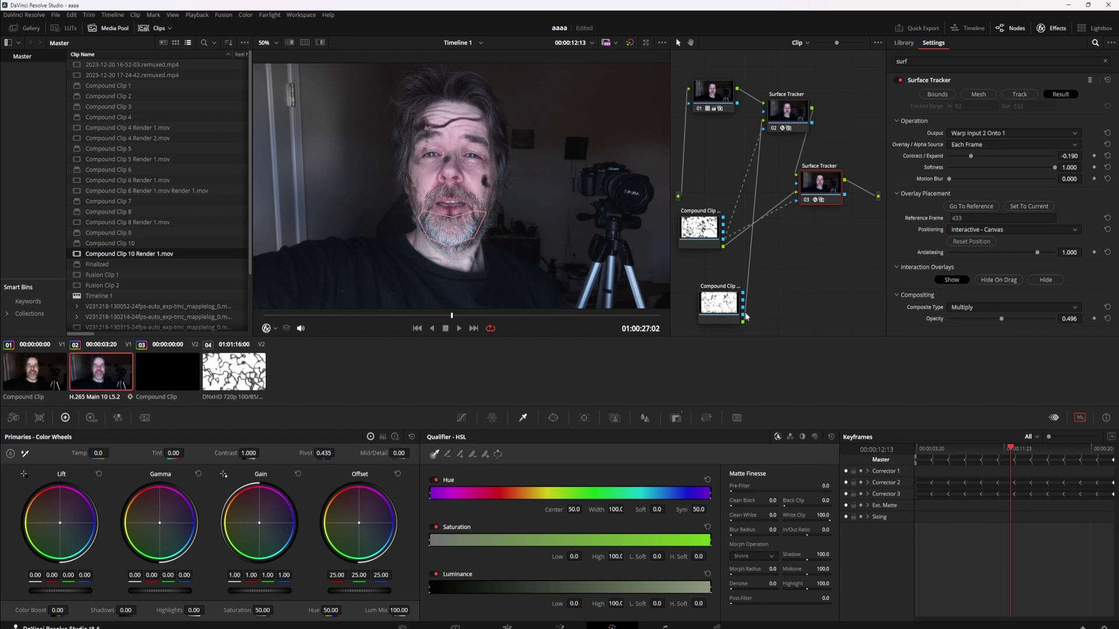
key(space)
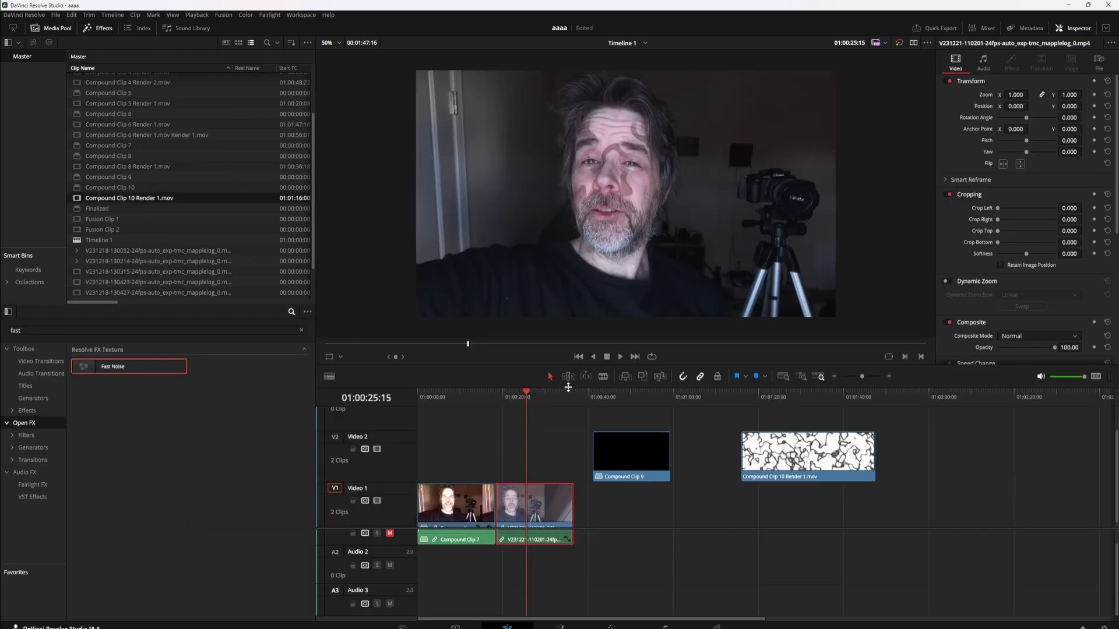
click(516, 401)
key(space)
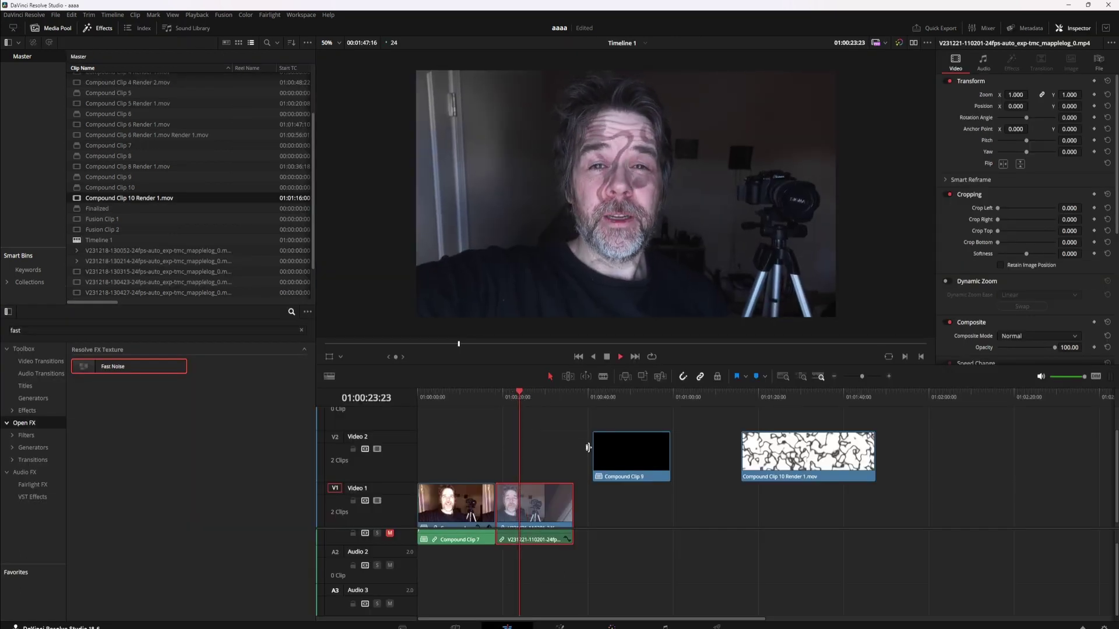
key(space)
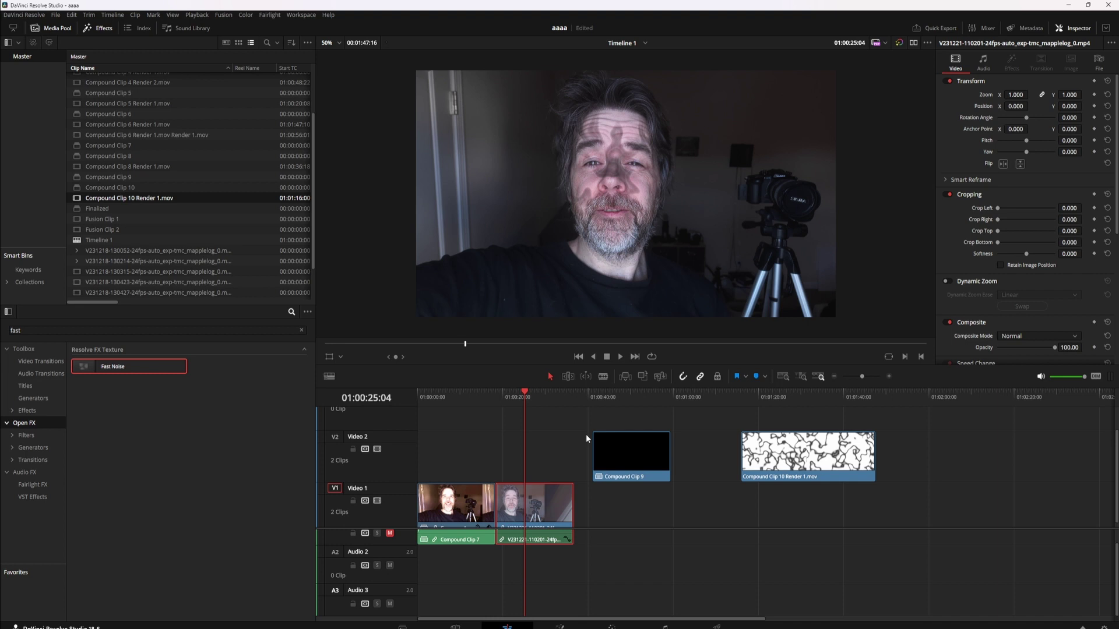
key(space)
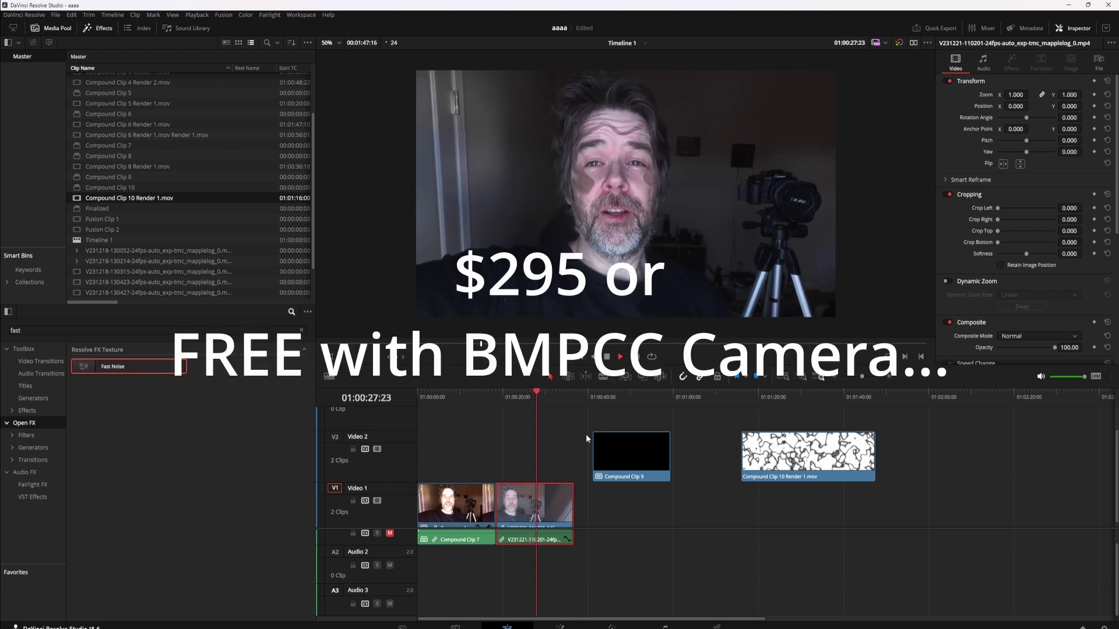
key(space)
click(467, 392)
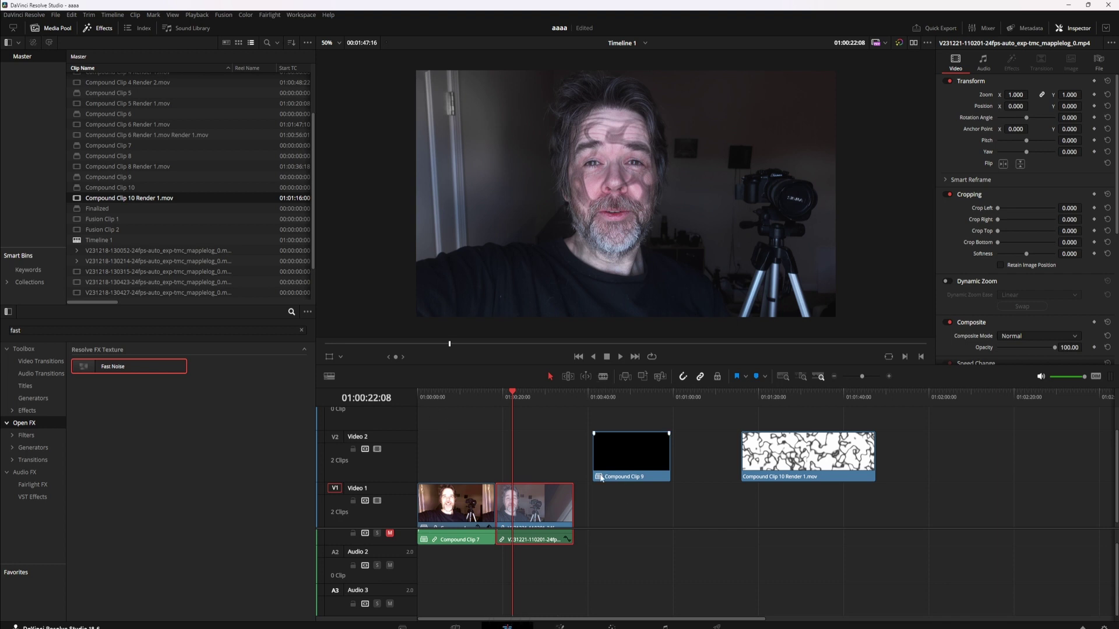
drag(518, 396, 466, 396)
key(space)
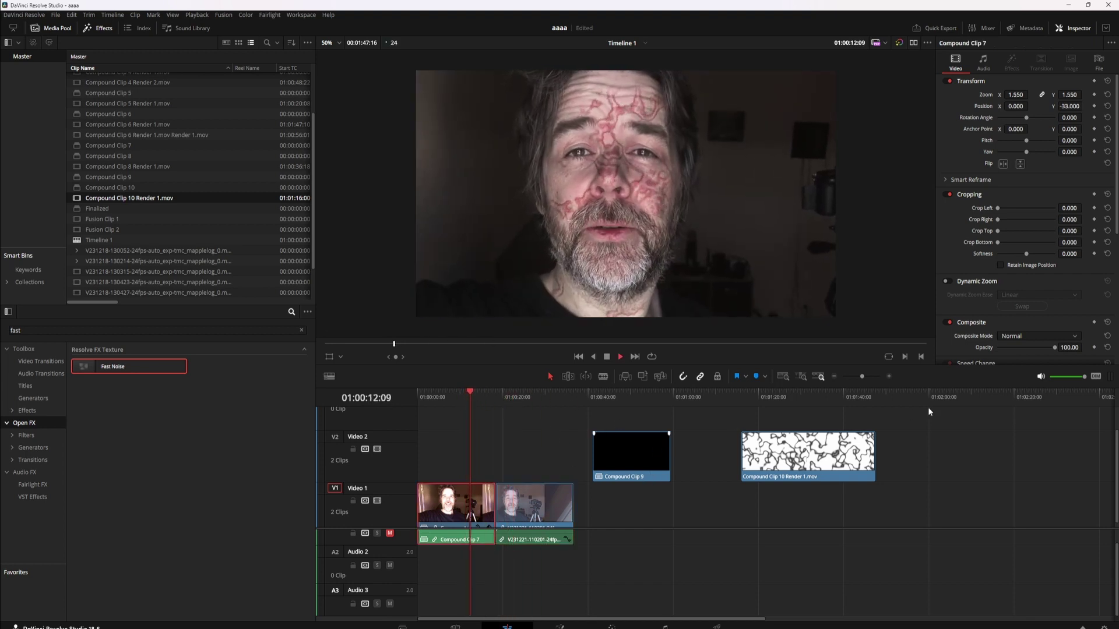